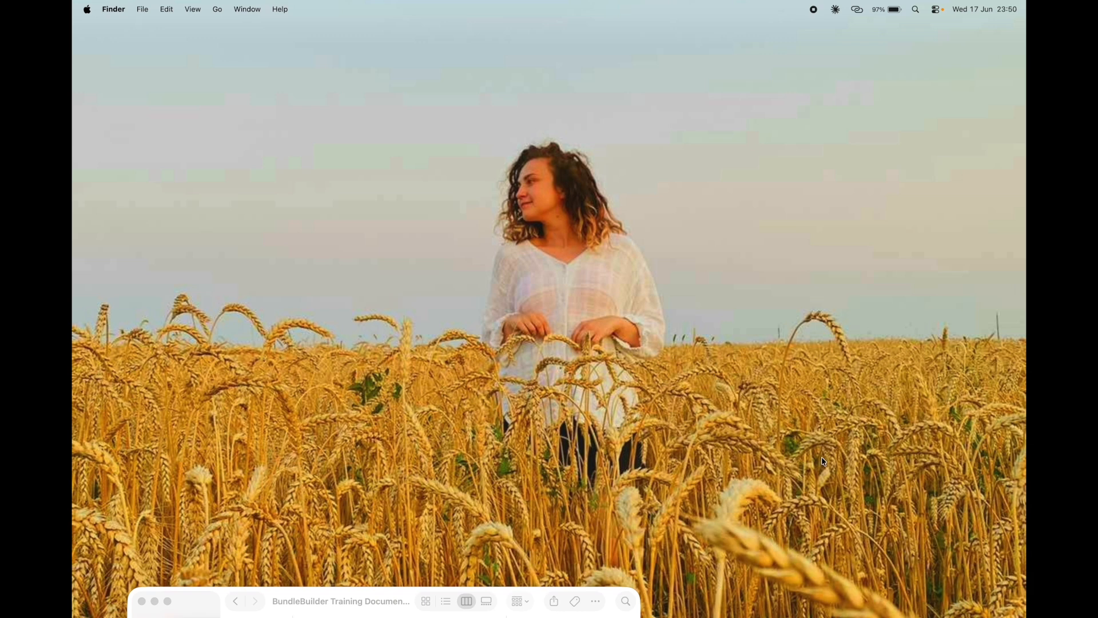
# Step: Launch BundleBuilder from the Dock and start a new, empty Untitled bundle
pyautogui.moveTo(866, 593)
pyautogui.click(891, 578)
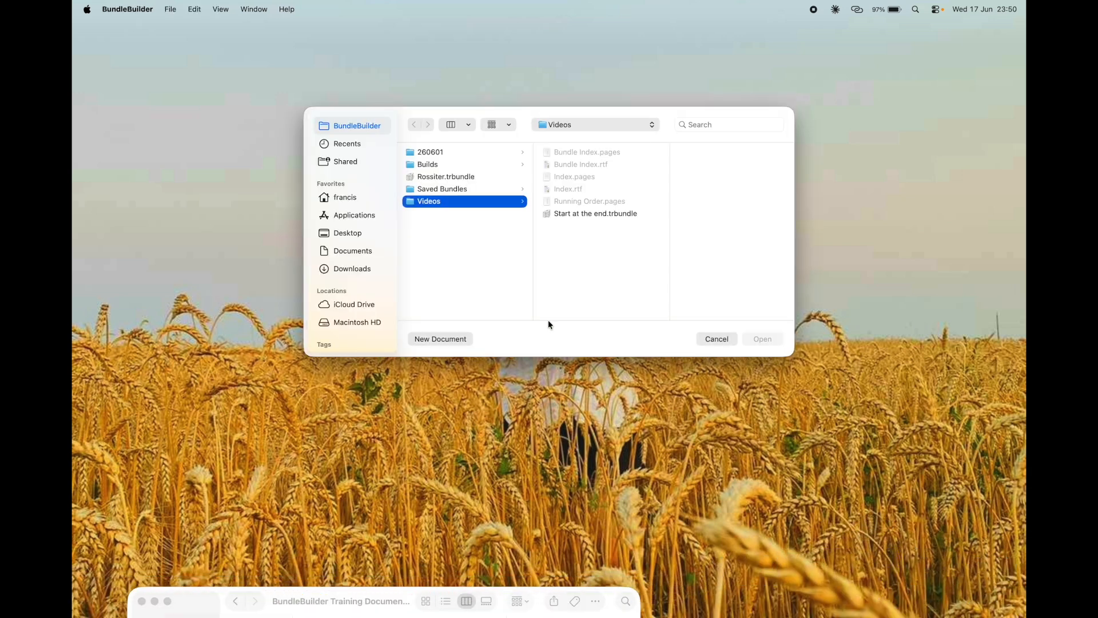
pyautogui.click(447, 340)
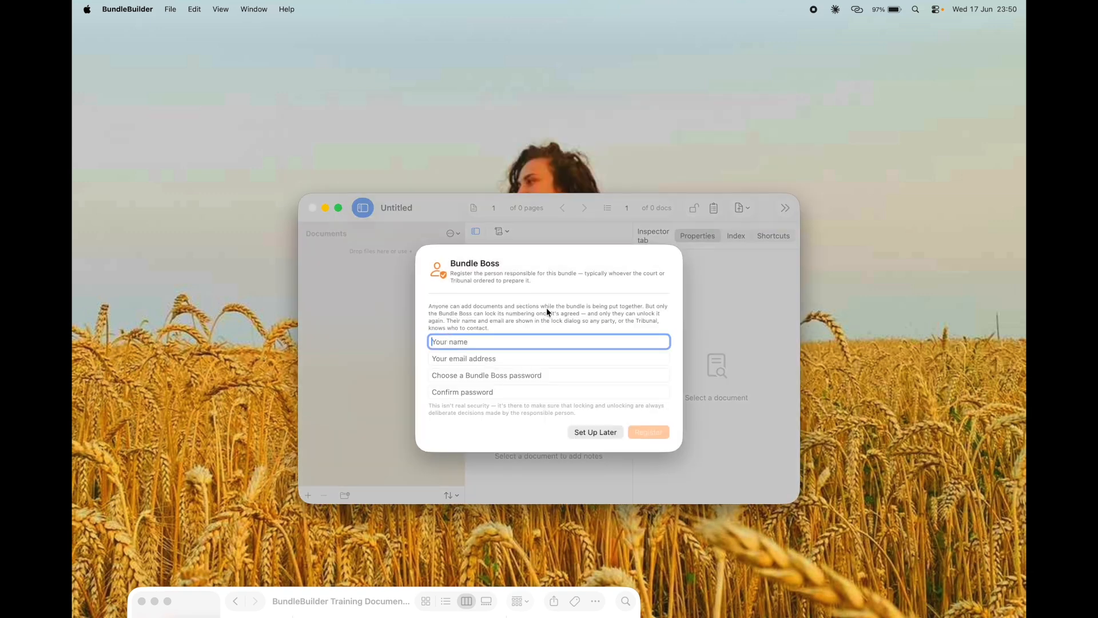
# Step: Register the Bundle Boss with their name, e-mail address and a matching password
pyautogui.write('Francis')
pyautogui.press('Tab')
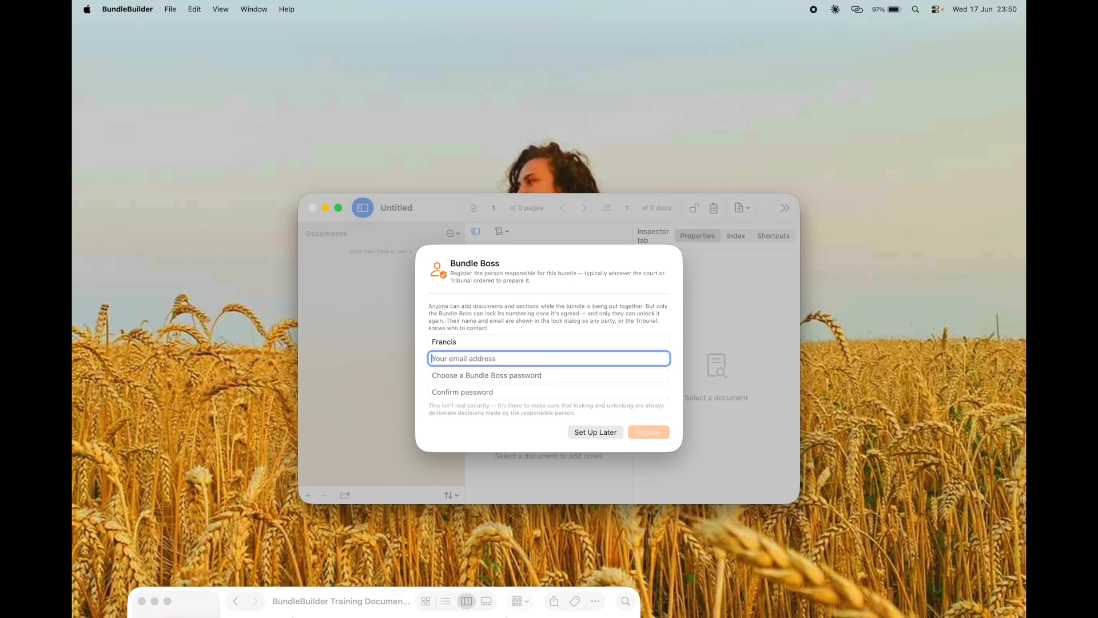
pyautogui.click(540, 374)
pyautogui.write('•••••••')
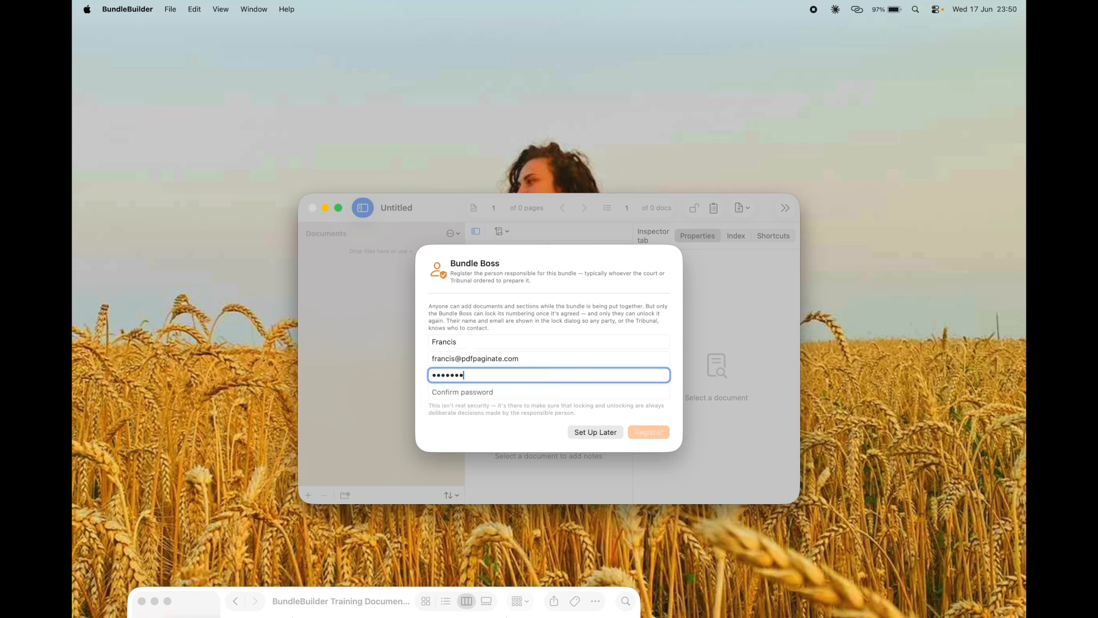
pyautogui.click(545, 391)
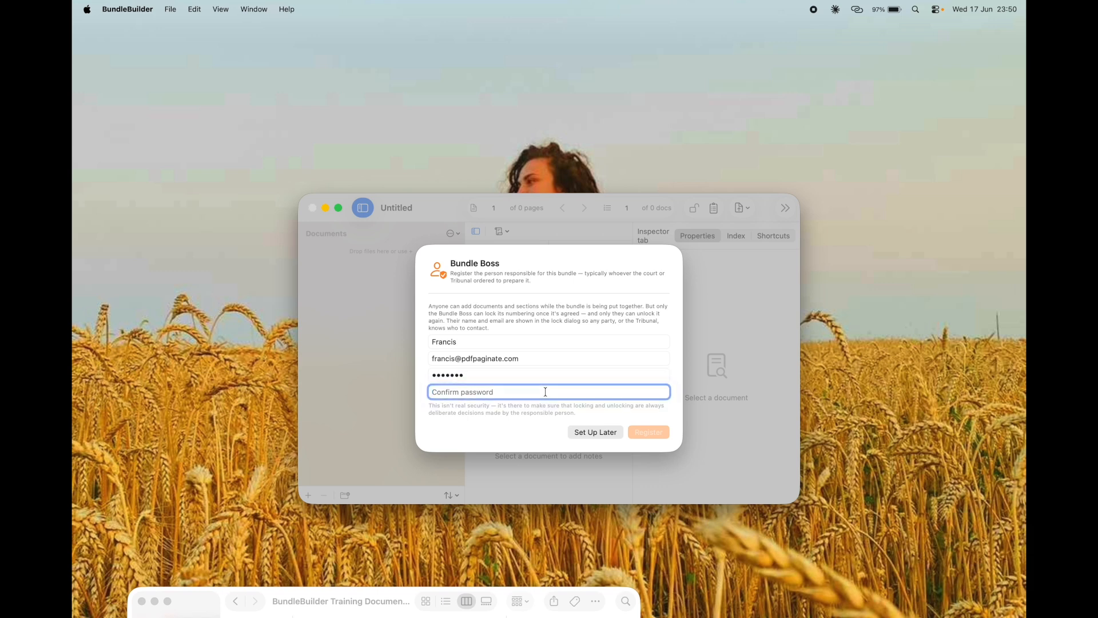
pyautogui.write('•••••')
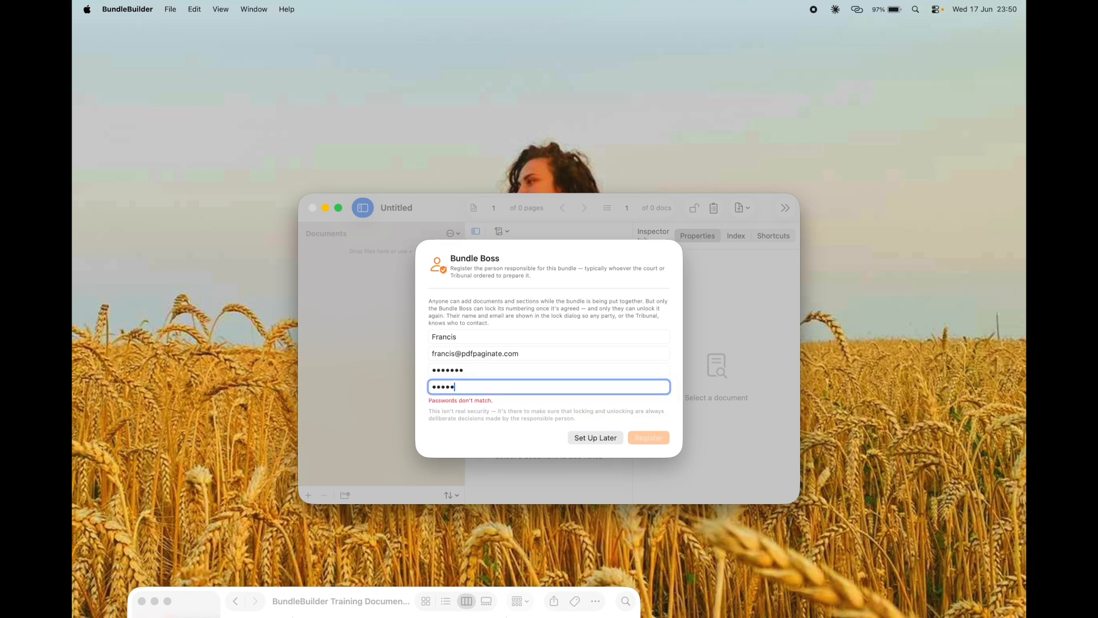
pyautogui.write('••')
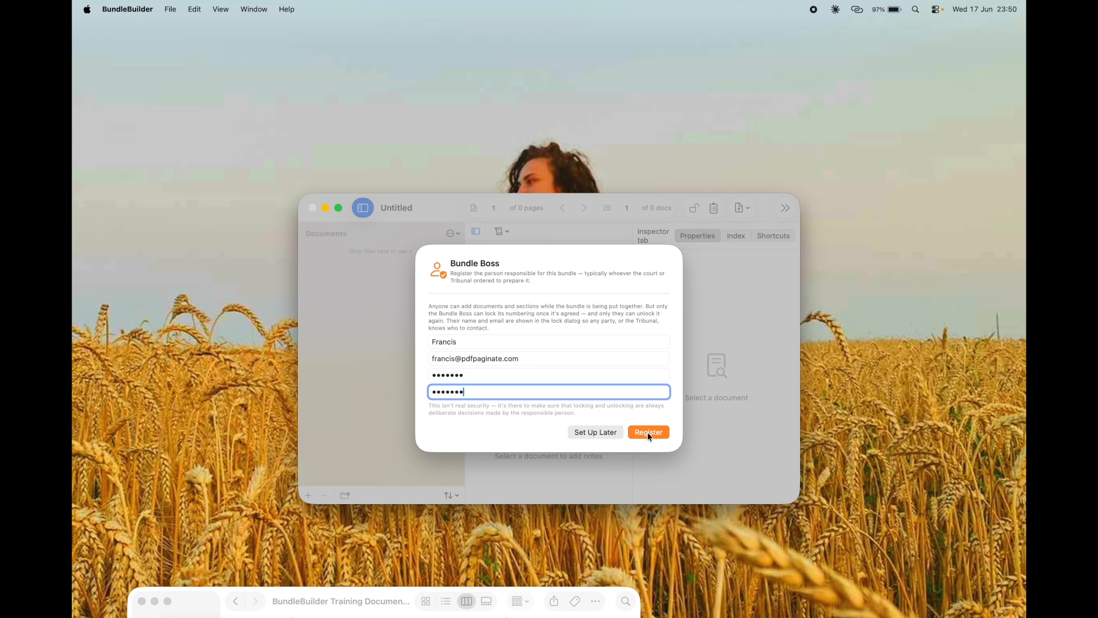
pyautogui.click(648, 433)
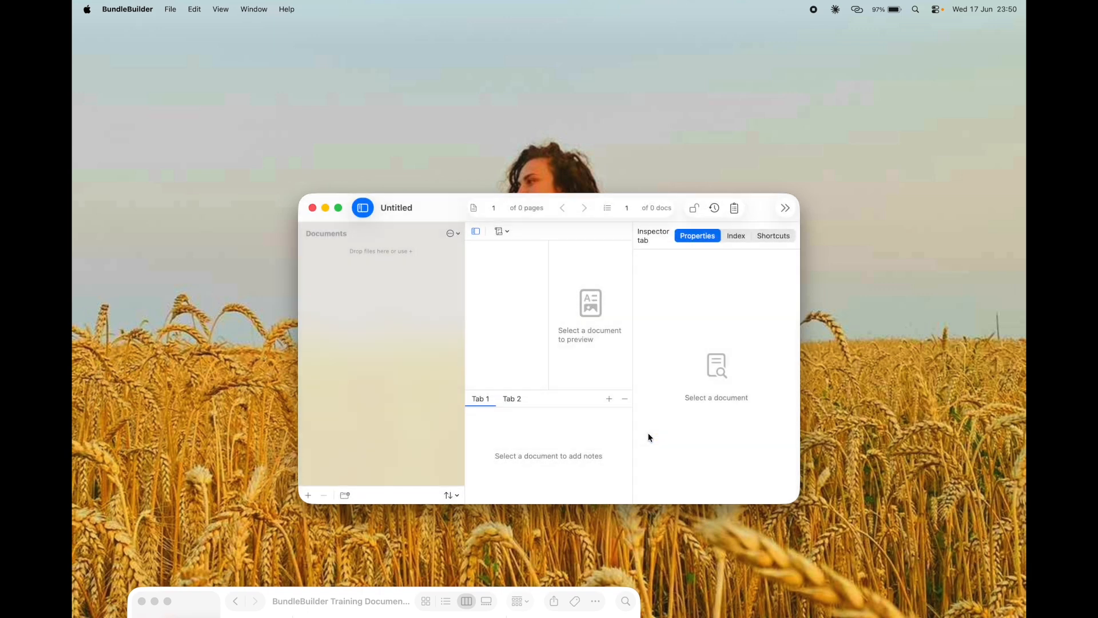
# Step: Move the bundle window up-left and enlarge it to cover most of the screen, beside the training folder
pyautogui.moveTo(441, 201); pyautogui.dragTo(423, 165)
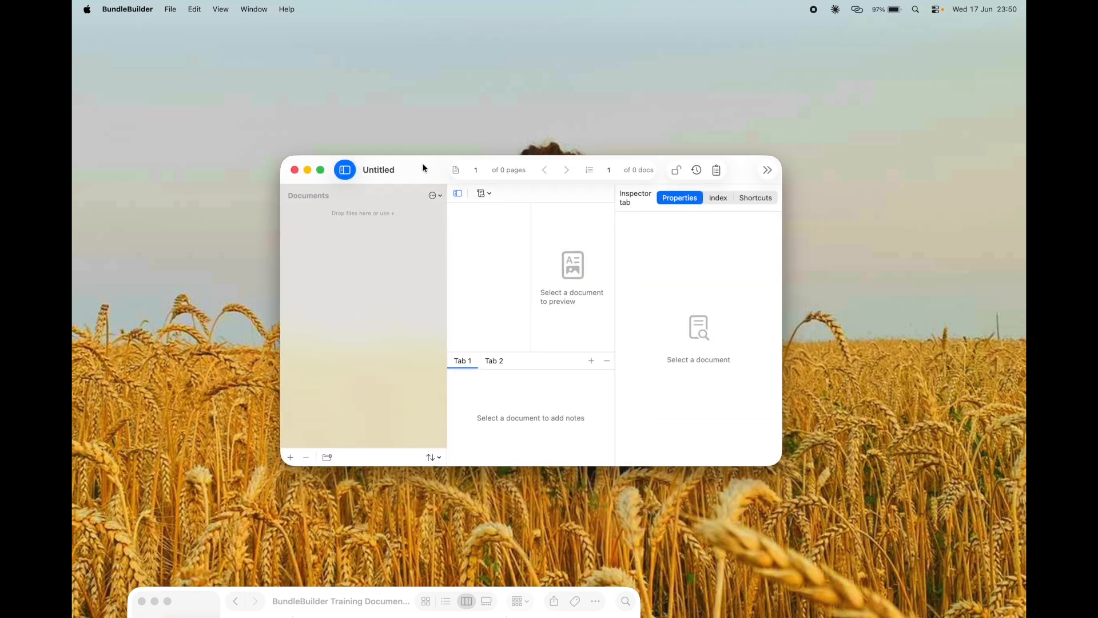
pyautogui.moveTo(282, 158); pyautogui.dragTo(122, 55)
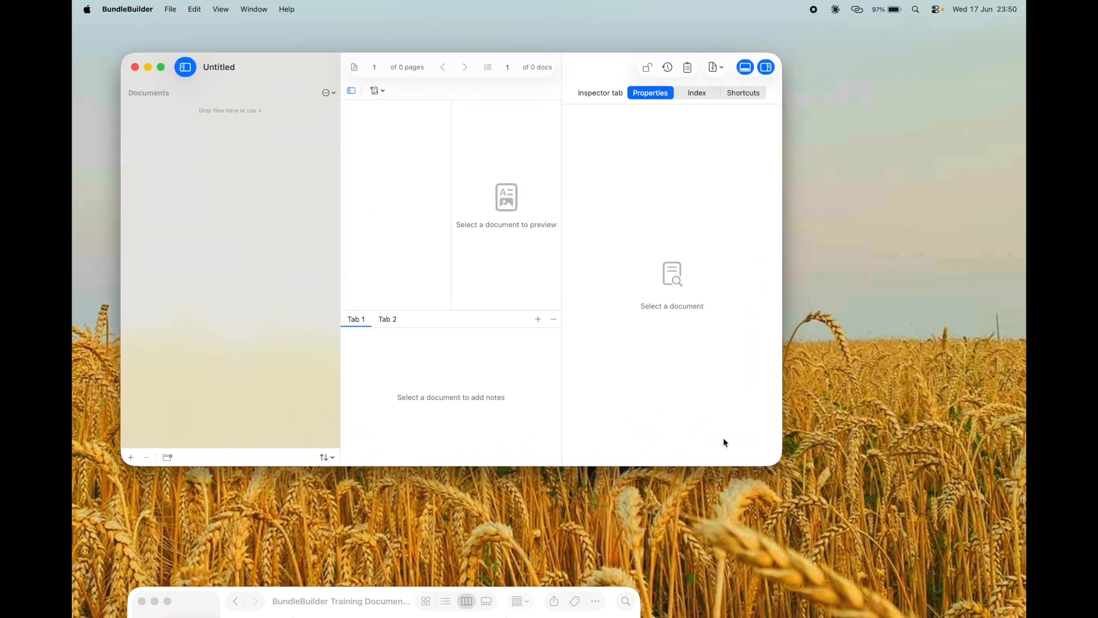
pyautogui.moveTo(776, 460); pyautogui.dragTo(925, 561)
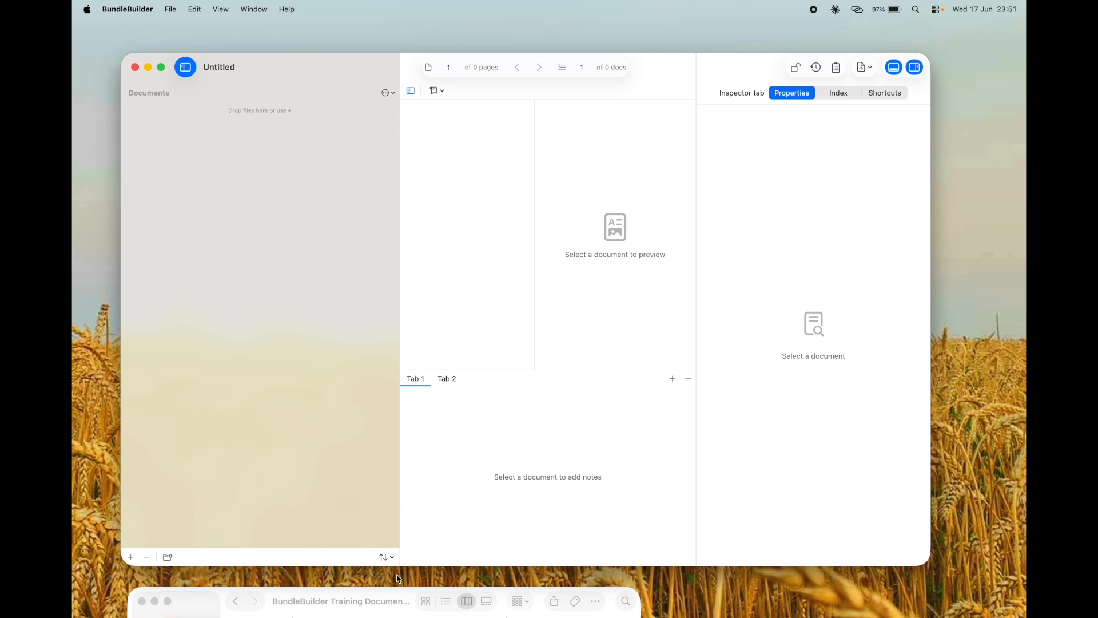
pyautogui.click(377, 599)
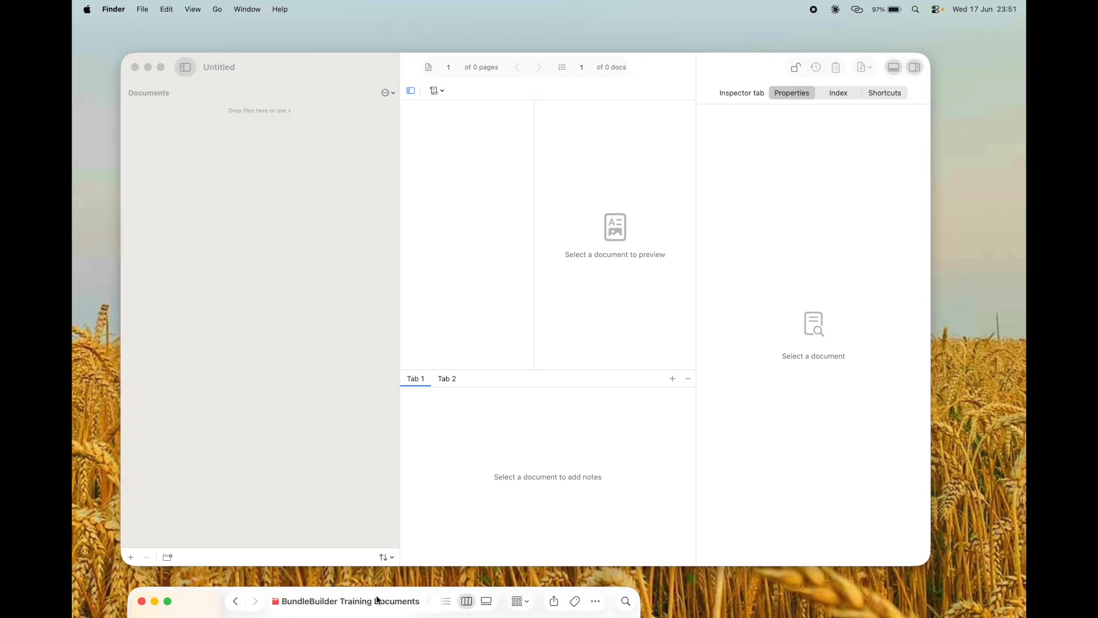
# Step: Add the fifteen training PDFs, from the employment contract through GDPR.pdf, to the bundle (396 pages)
pyautogui.moveTo(377, 599); pyautogui.dragTo(740, 170)
pyautogui.click(692, 198)
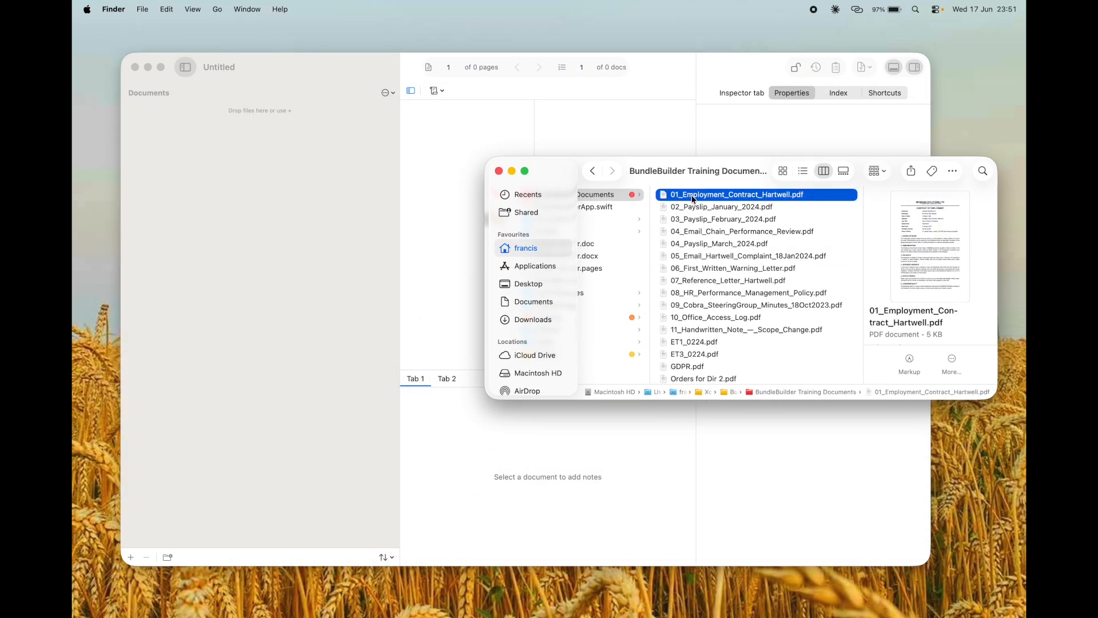
pyautogui.scroll(-2, 689, 324)
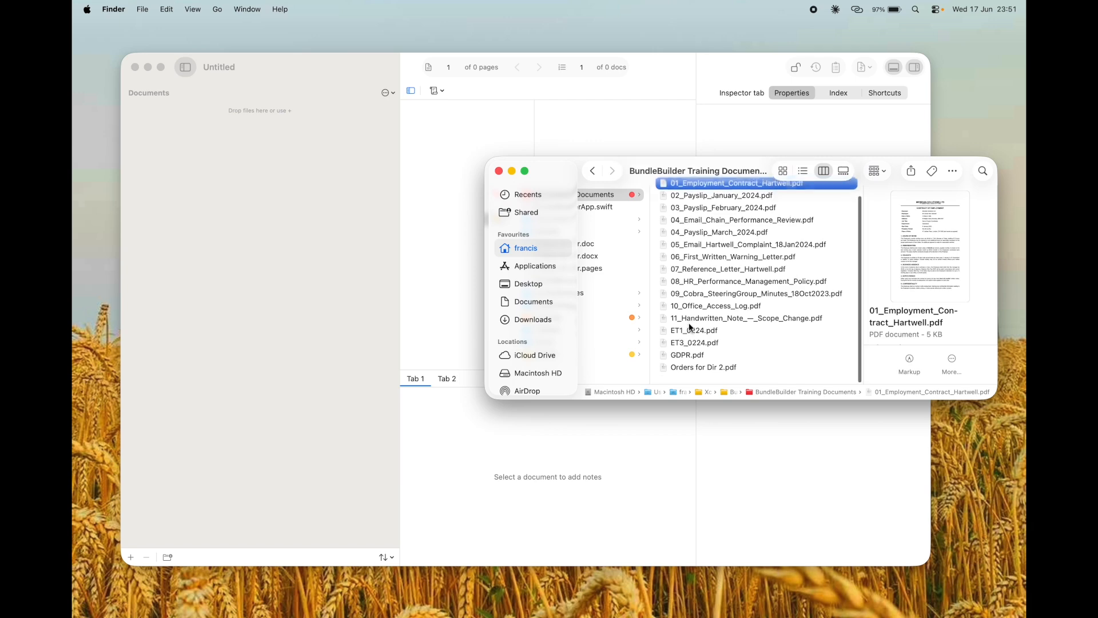
pyautogui.keyDown('shift'); pyautogui.click(689, 374); pyautogui.keyUp('shift')
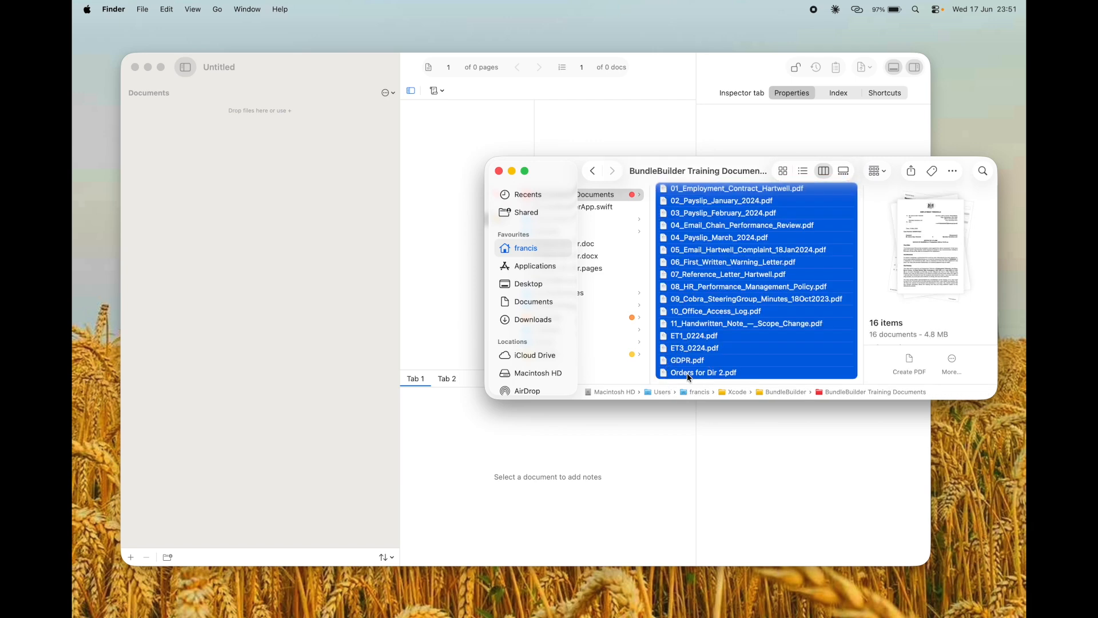
pyautogui.click(704, 284)
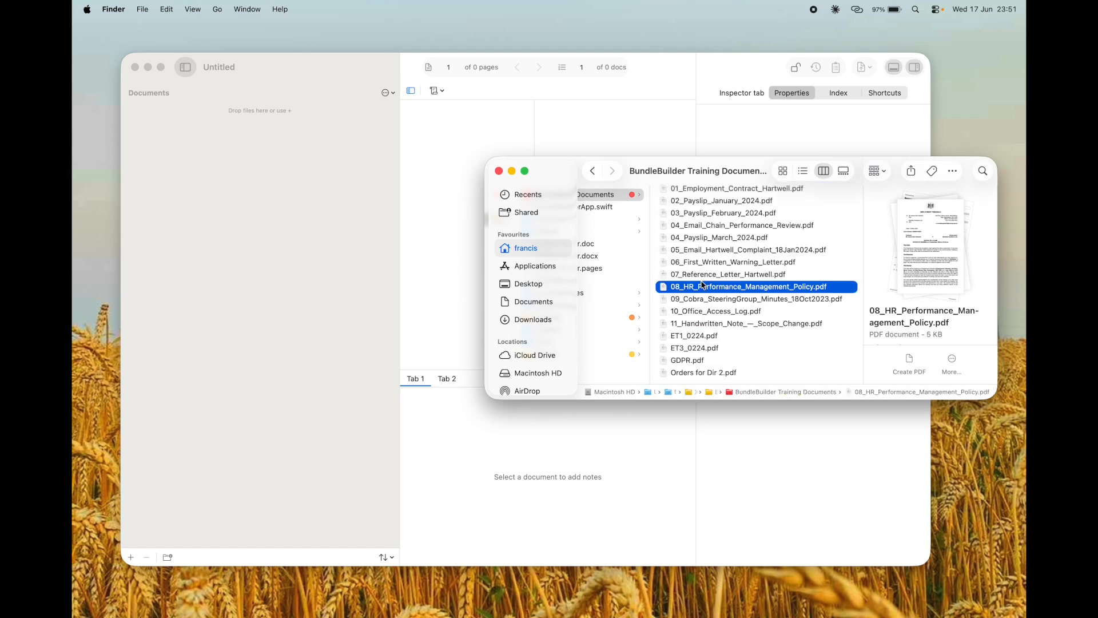
pyautogui.click(695, 192)
pyautogui.scroll(-2, 683, 360)
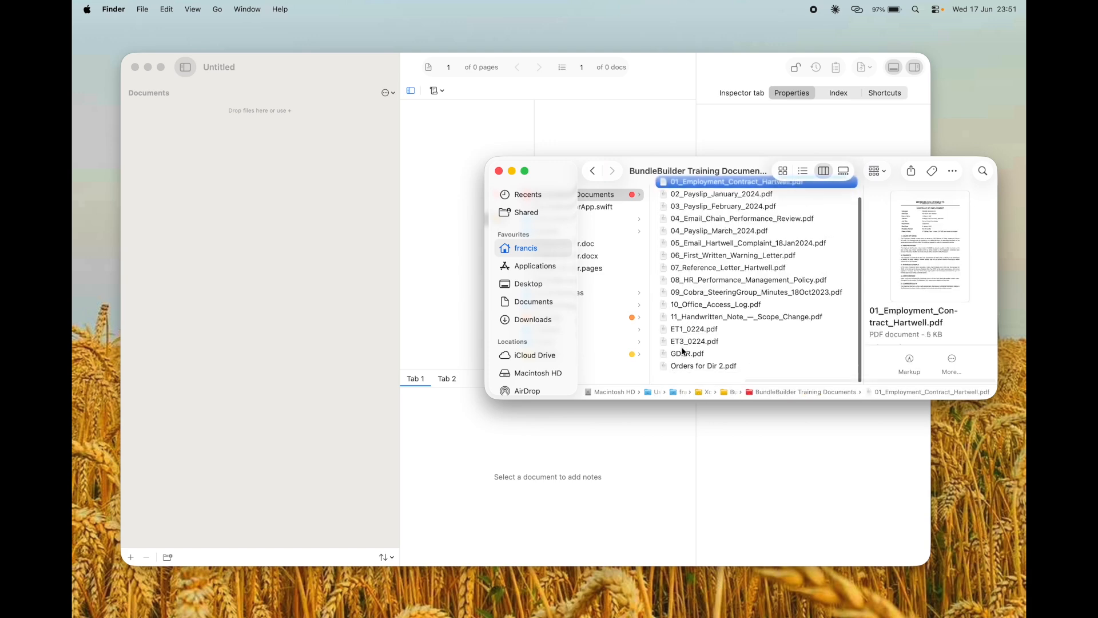
pyautogui.keyDown('shift'); pyautogui.click(682, 361); pyautogui.keyUp('shift')
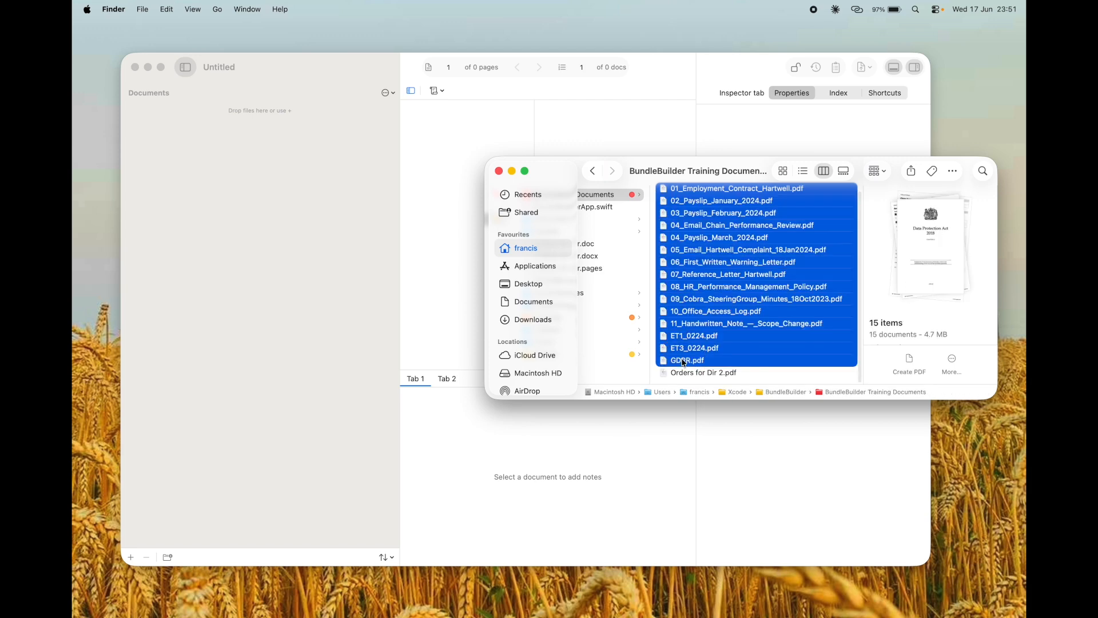
pyautogui.moveTo(709, 283); pyautogui.dragTo(271, 277)
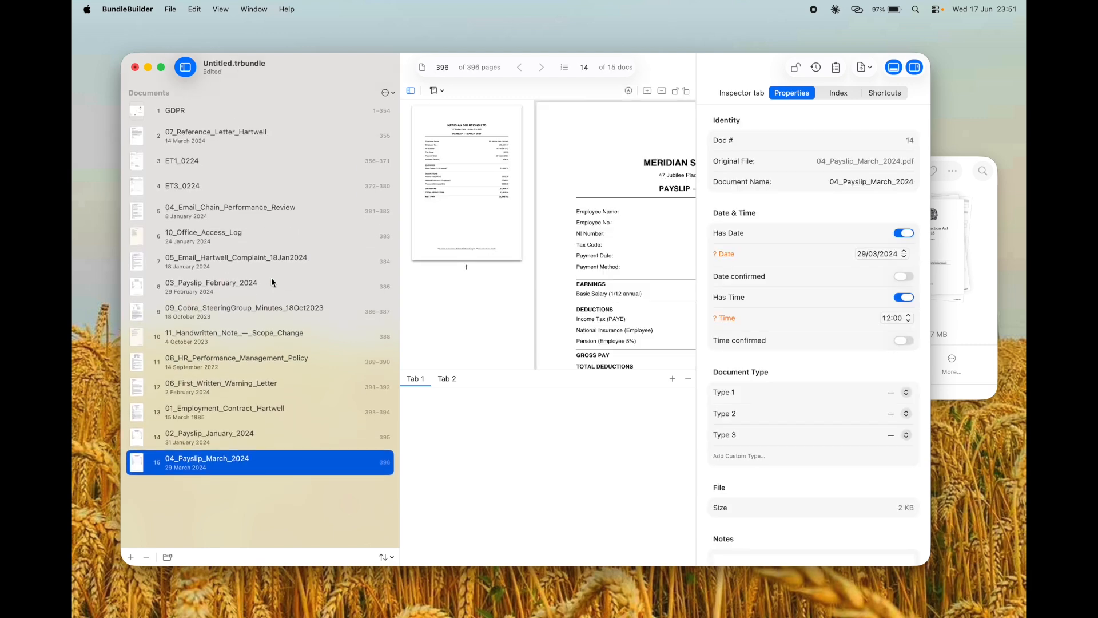
# Step: Add Orders for Dir 2.pdf as document 16, covering pages 397–400
pyautogui.click(130, 557)
pyautogui.scroll(-3, 704, 302)
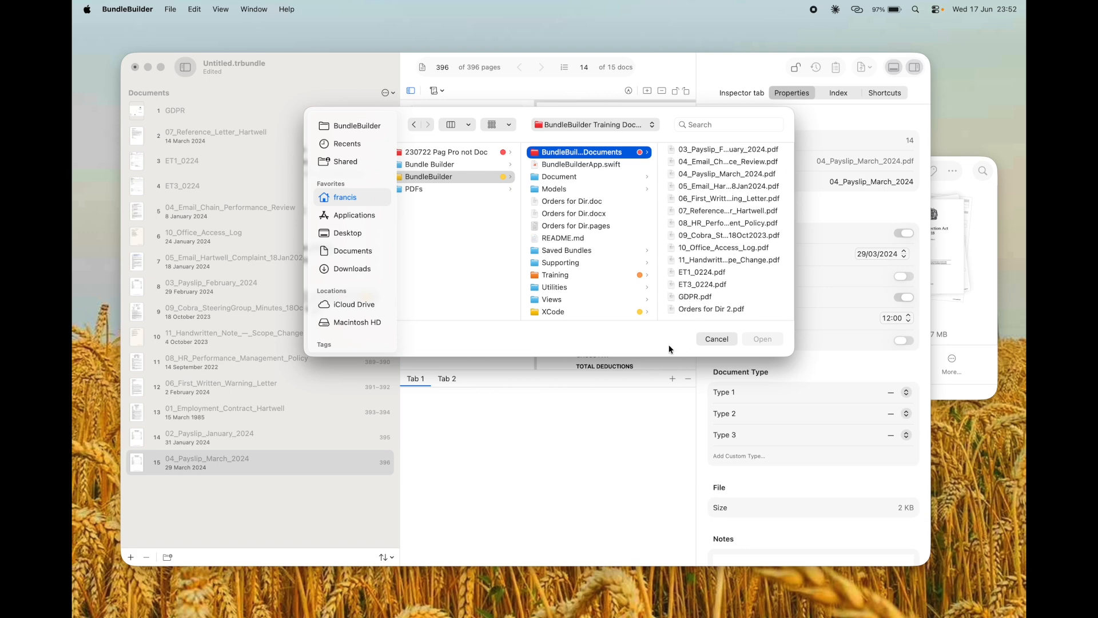
pyautogui.click(701, 308)
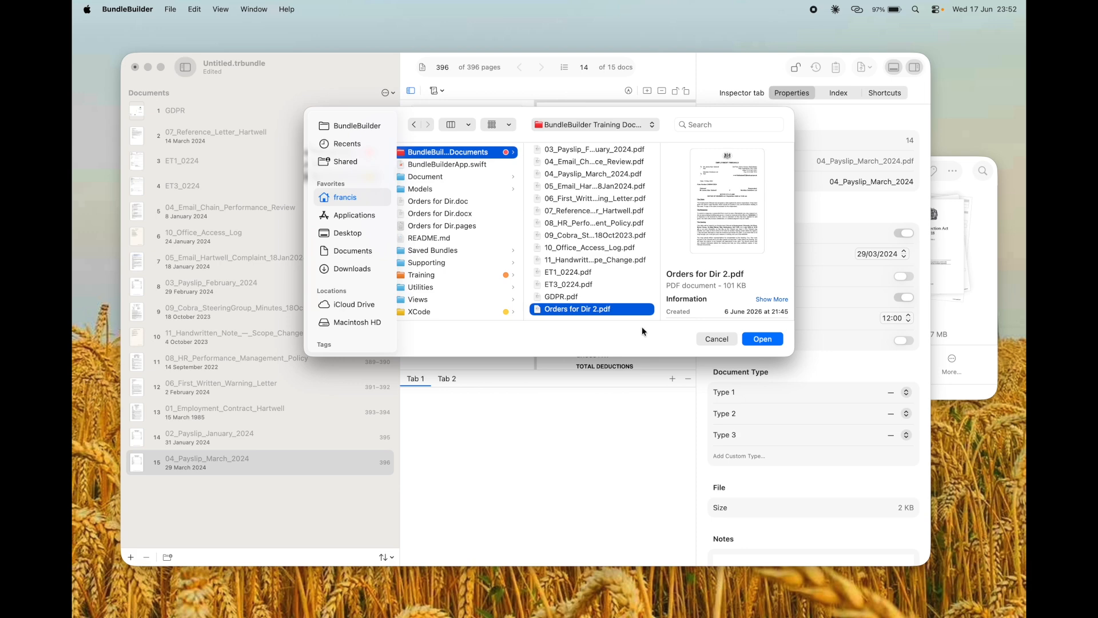
pyautogui.click(764, 341)
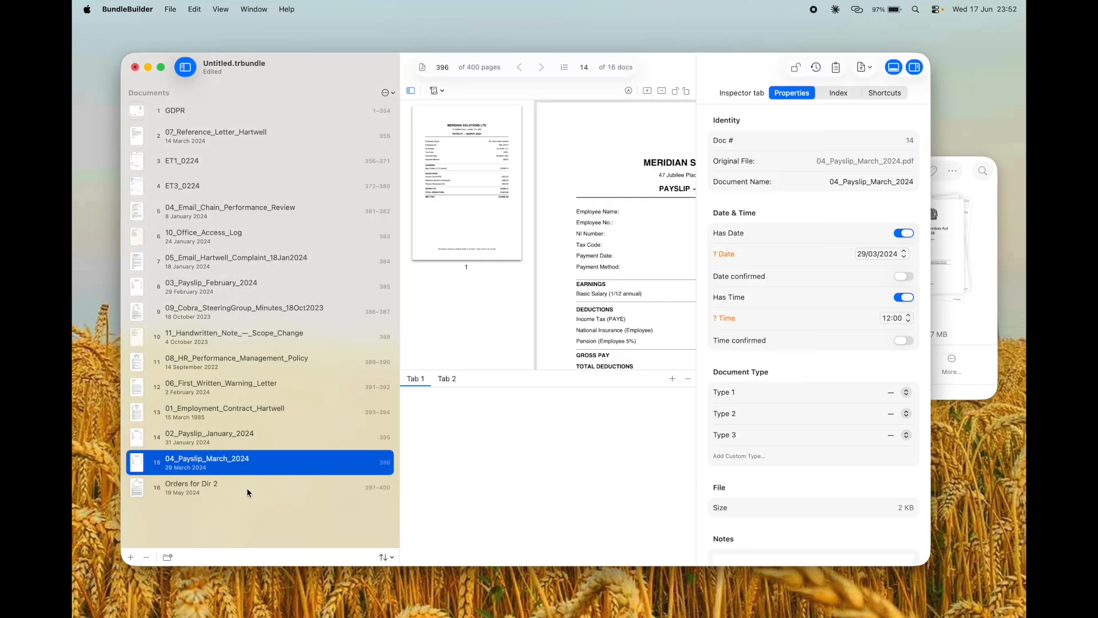
# Step: Narrow the thumbnail column to widen the page view and make the bundle window full screen
pyautogui.click(249, 490)
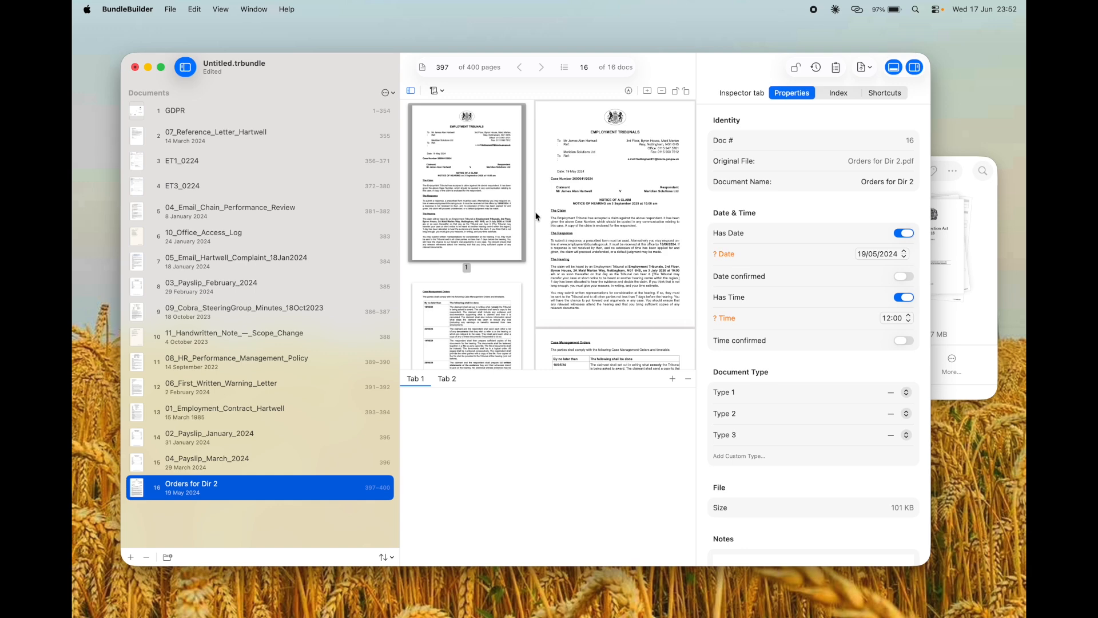
pyautogui.moveTo(534, 216); pyautogui.dragTo(441, 222)
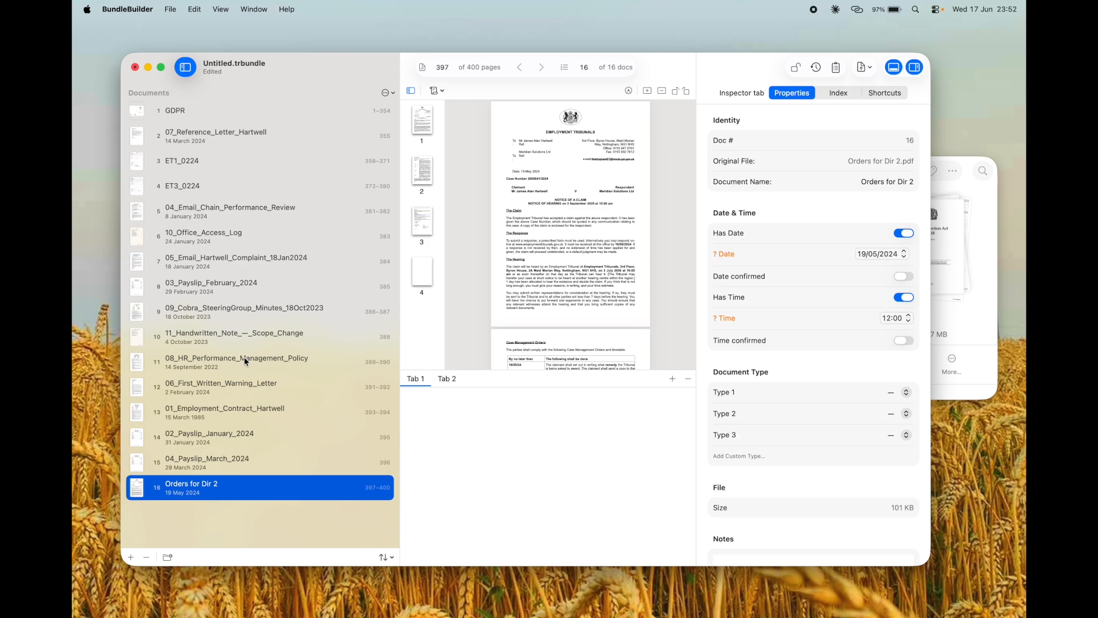
pyautogui.click(161, 66)
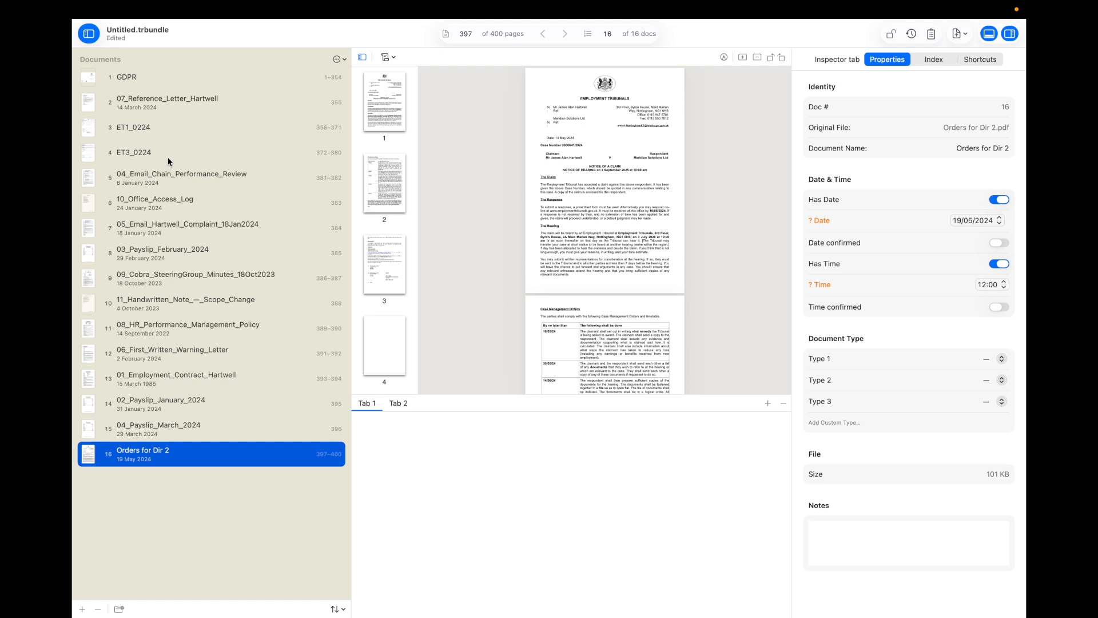
pyautogui.click(173, 77)
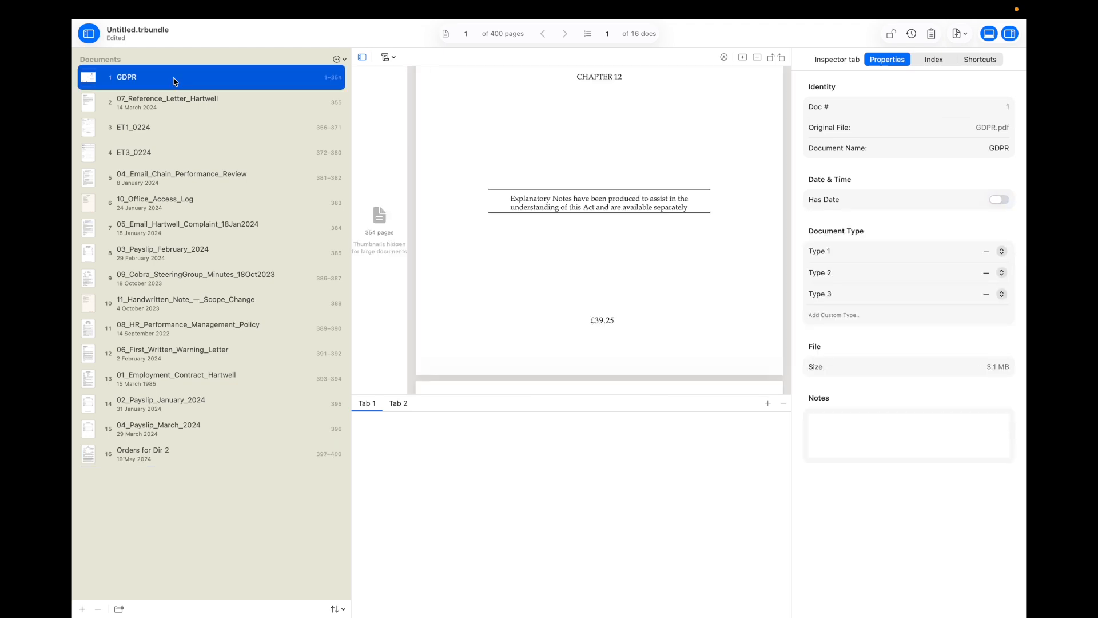
# Step: Show document 2, the reference letter dated 14/03/2024, in the viewer
pyautogui.scroll(5, 533, 247)
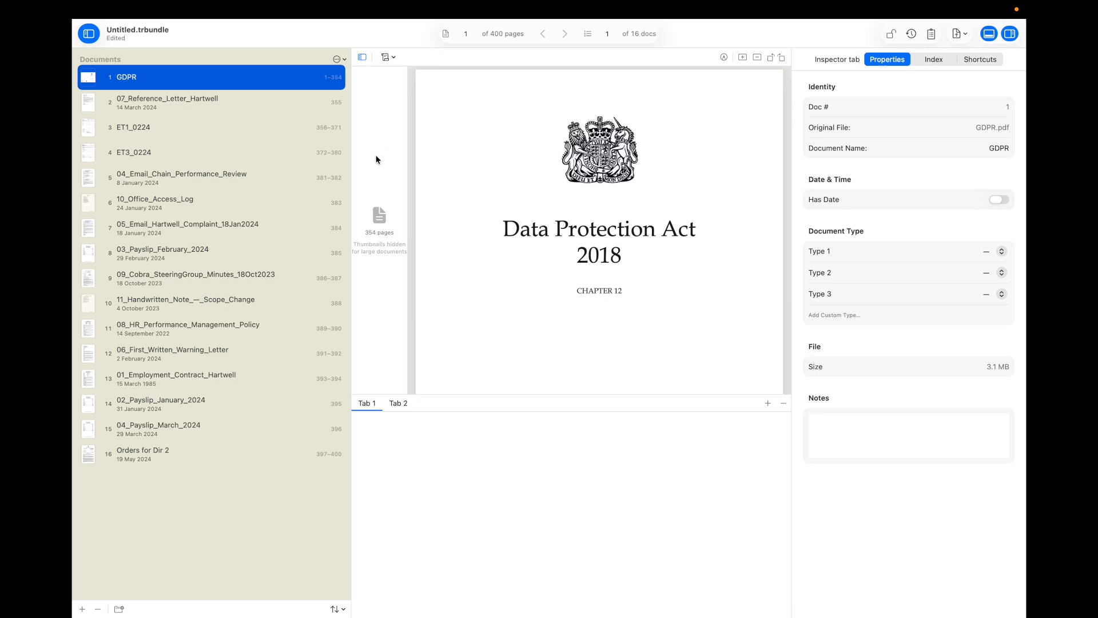
pyautogui.click(174, 101)
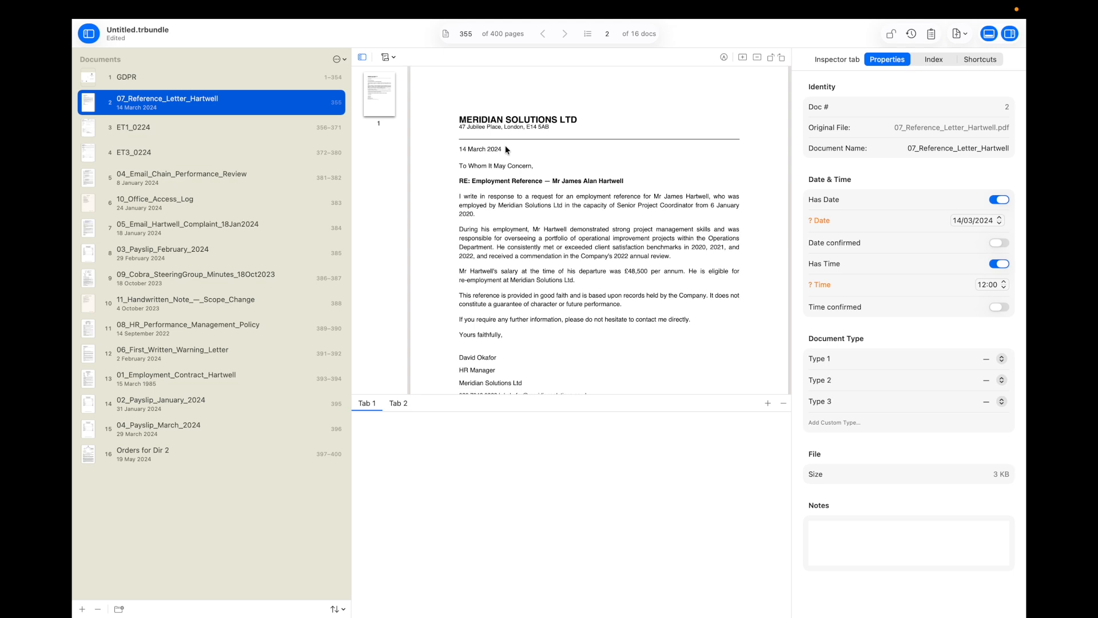
# Step: Remove the 07_ prefix and underscore from the reference letter's document name
pyautogui.click(917, 149)
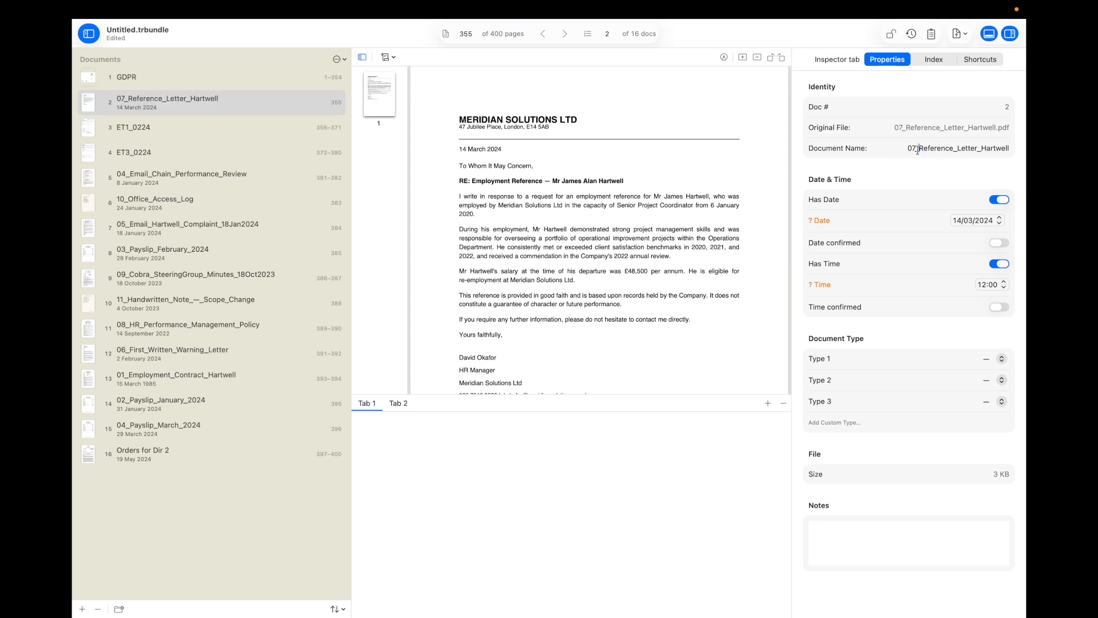
pyautogui.press('BackSpace')
pyautogui.press('BackSpace')
pyautogui.press('BackSpace')
pyautogui.press('BackSpace')
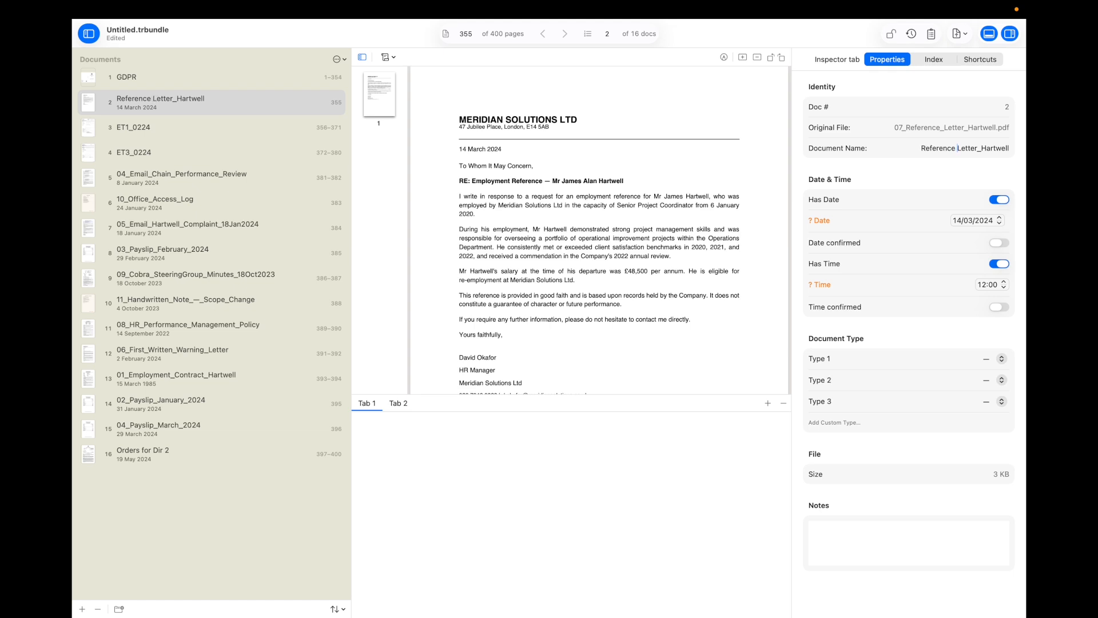
pyautogui.click(984, 148)
pyautogui.press('BackSpace')
# Step: Type the reference letter as Letter, confirm its 14/03/2024 date and remove its time
pyautogui.click(982, 363)
pyautogui.click(984, 373)
pyautogui.moveTo(453, 148); pyautogui.dragTo(507, 149)
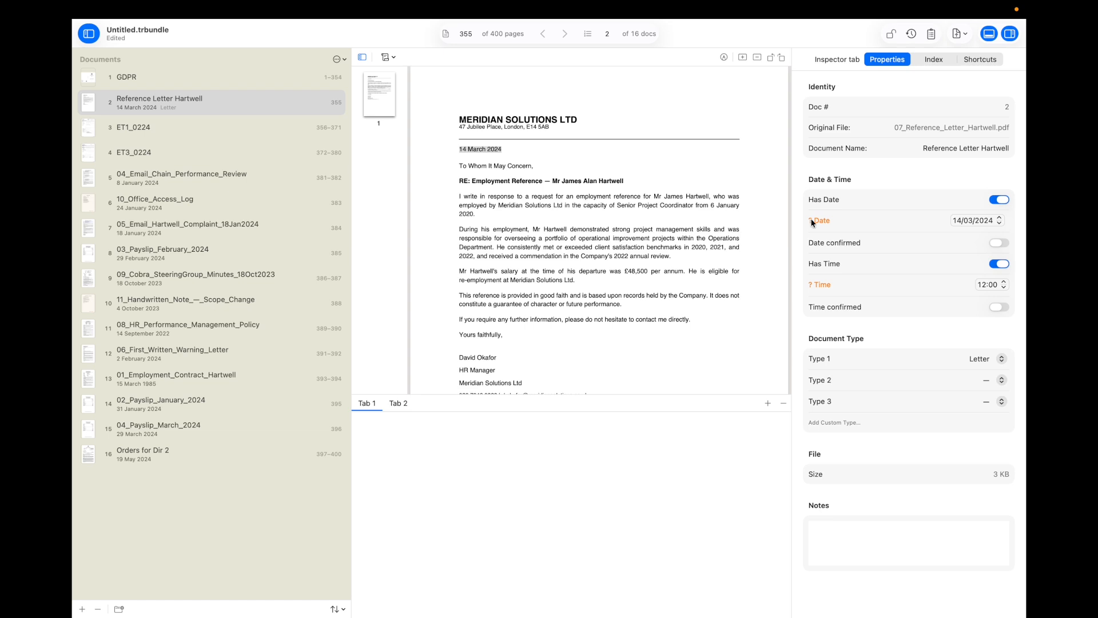
pyautogui.click(998, 243)
pyautogui.click(999, 263)
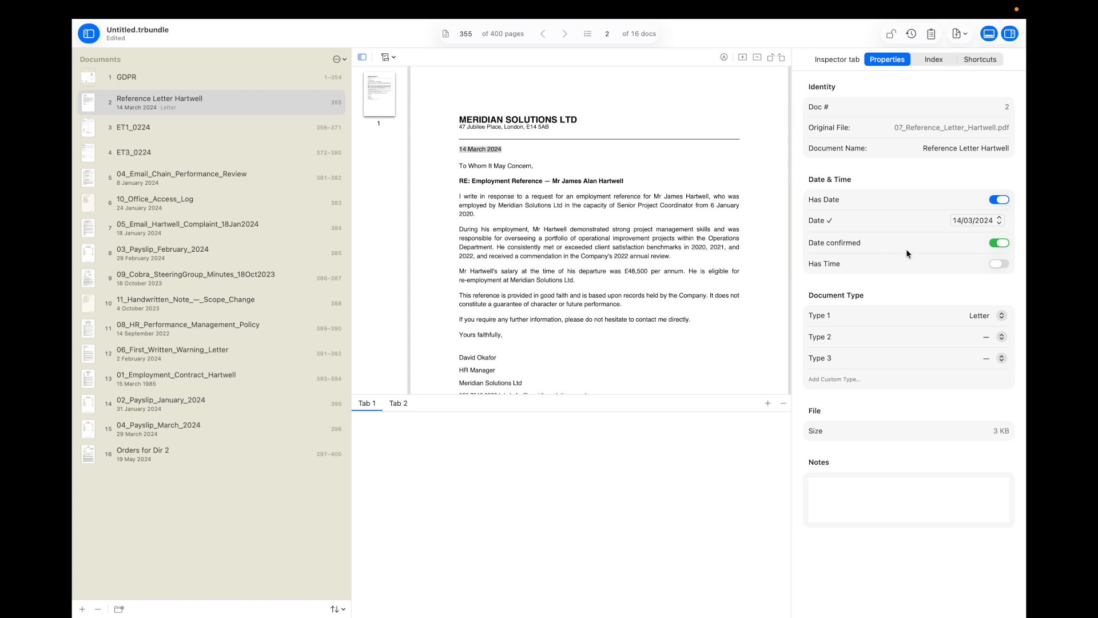
pyautogui.click(177, 128)
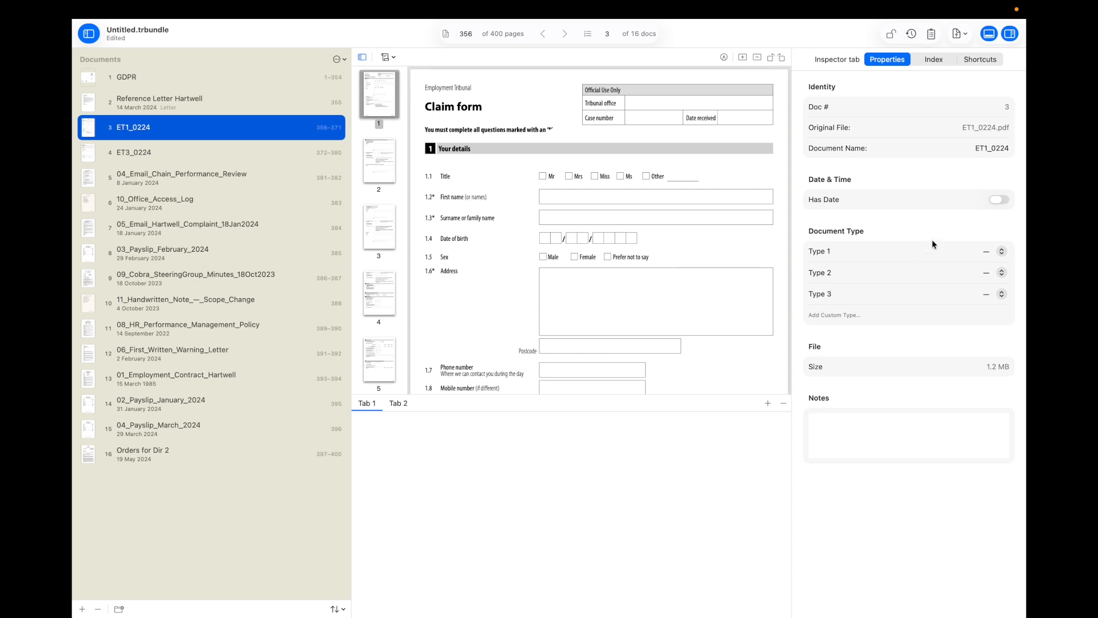
# Step: Rename document 3 from ET1_0224 to ET1 and choose Add Custom Type for it
pyautogui.click(1003, 148)
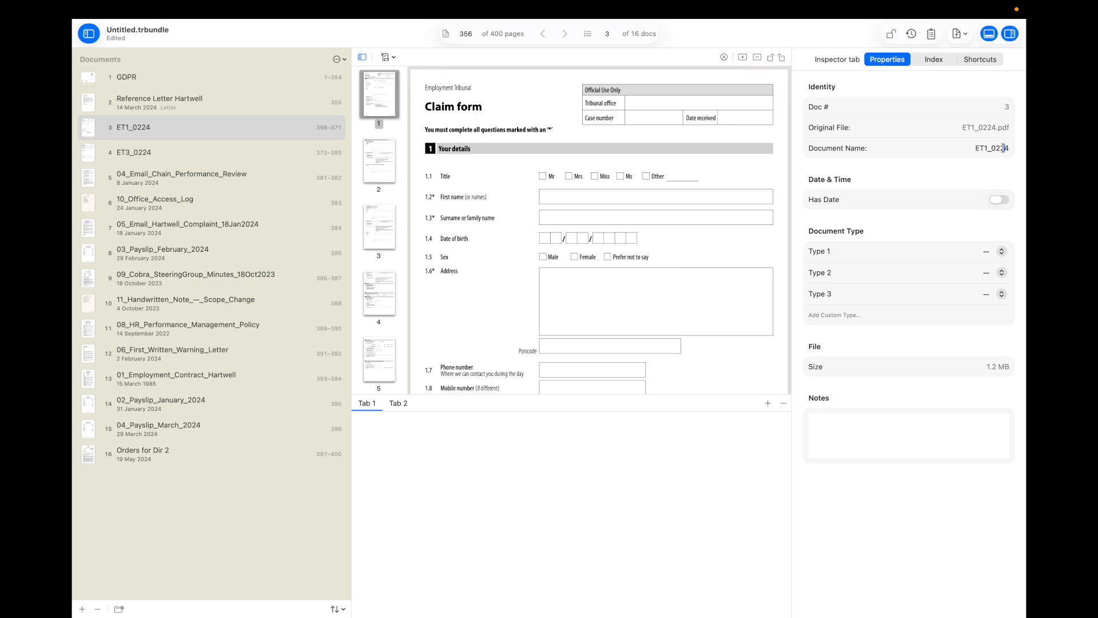
pyautogui.press('BackSpace')
pyautogui.press('BackSpace')
pyautogui.press('BackSpace')
pyautogui.press('BackSpace')
pyautogui.press('BackSpace')
pyautogui.press('BackSpace')
pyautogui.write('1')
pyautogui.click(985, 253)
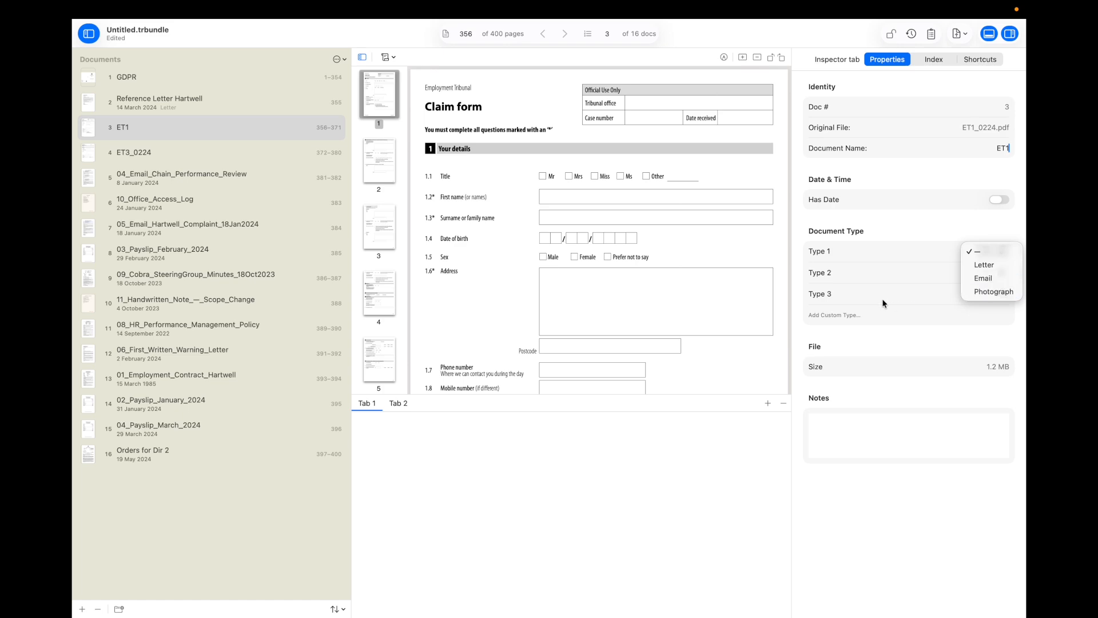
pyautogui.click(857, 333)
# Step: Create the custom type Tribunal Doc and apply it to ET1
pyautogui.click(833, 315)
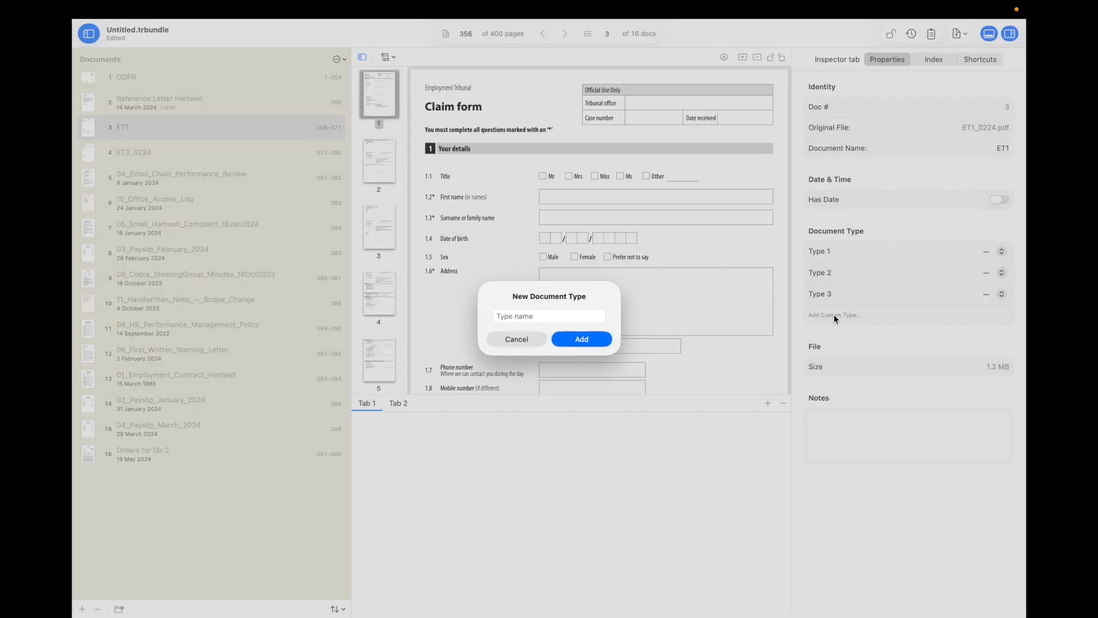
pyautogui.write('Tr')
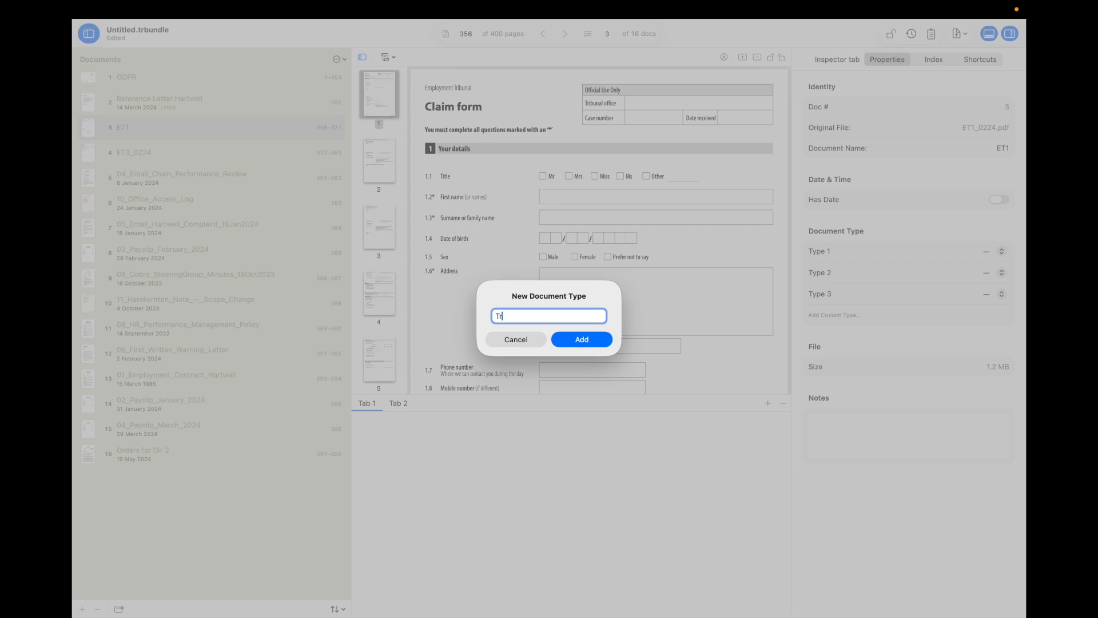
pyautogui.write('ibunal Doc')
pyautogui.click(582, 340)
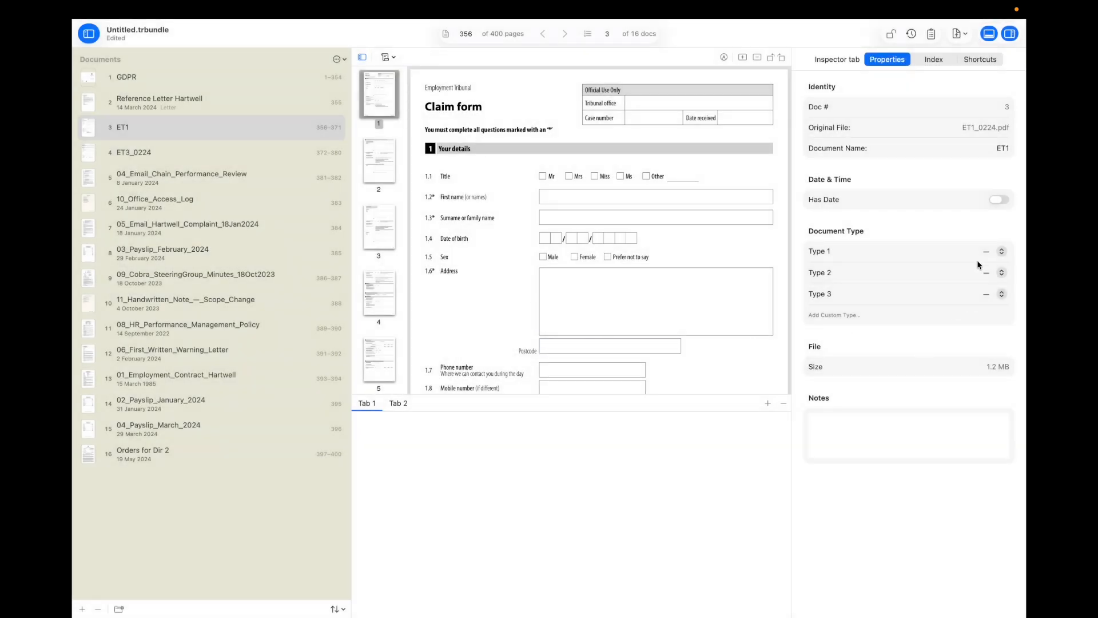
pyautogui.click(985, 252)
pyautogui.click(985, 304)
# Step: Rename ET3_0224 to ET3 and set its type to Tribunal Doc
pyautogui.click(162, 153)
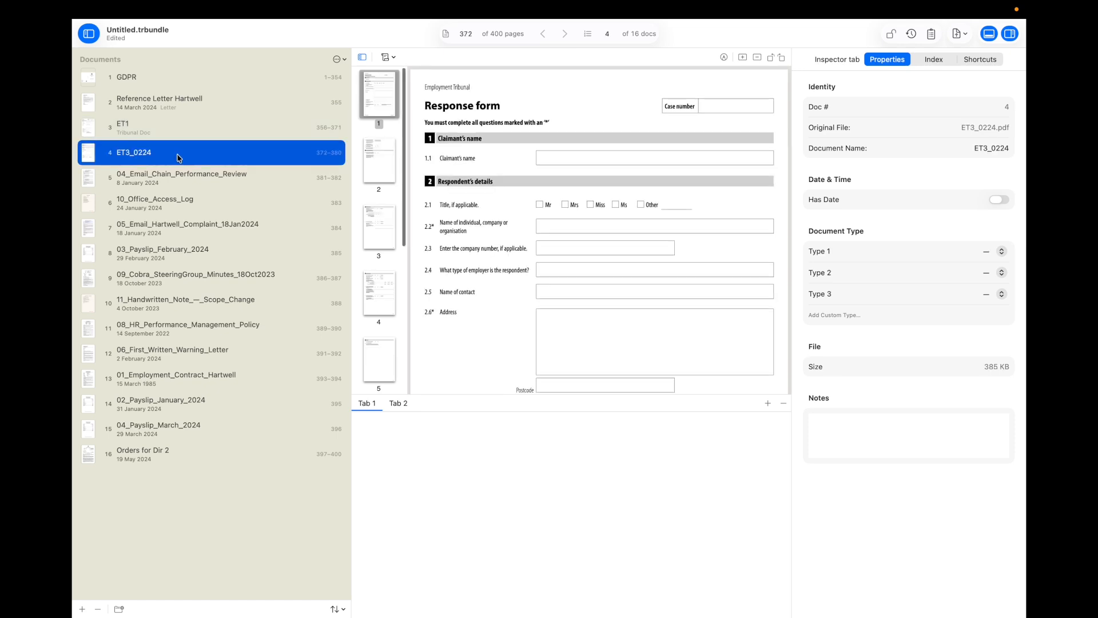
pyautogui.click(1001, 148)
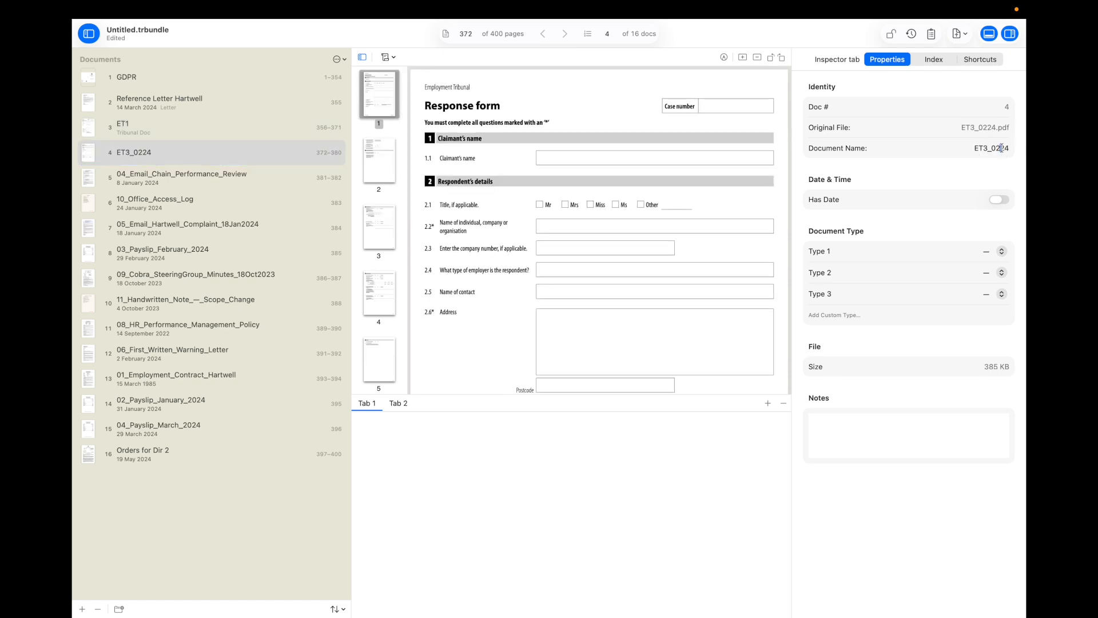
pyautogui.click(1006, 148)
pyautogui.press('BackSpace')
pyautogui.press('BackSpace')
pyautogui.press('BackSpace')
pyautogui.press('BackSpace')
pyautogui.press('BackSpace')
pyautogui.click(984, 253)
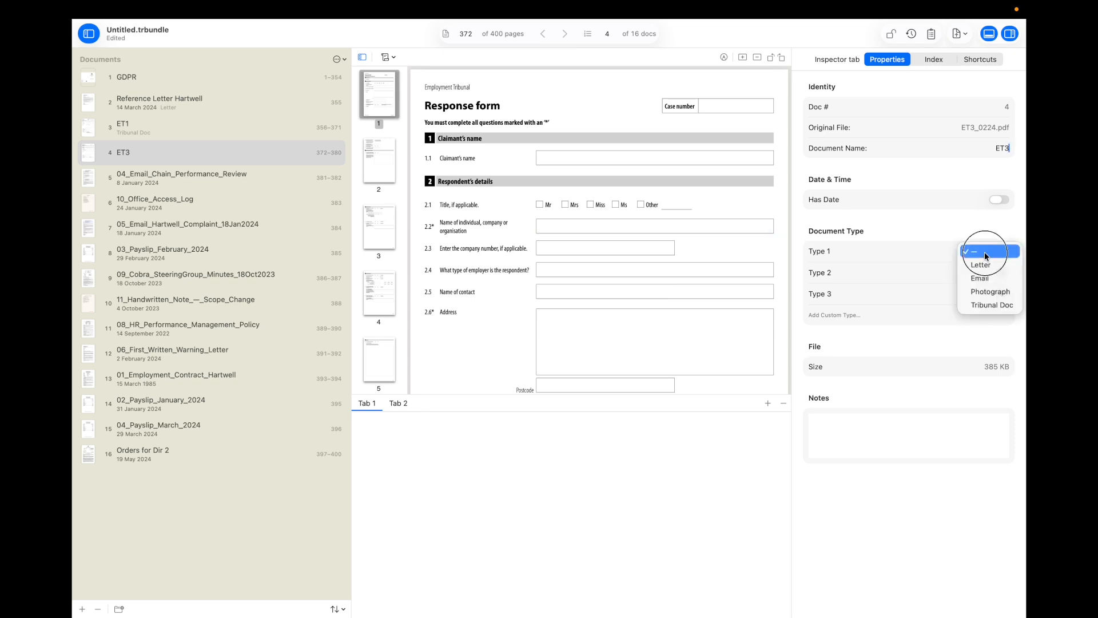
pyautogui.click(974, 306)
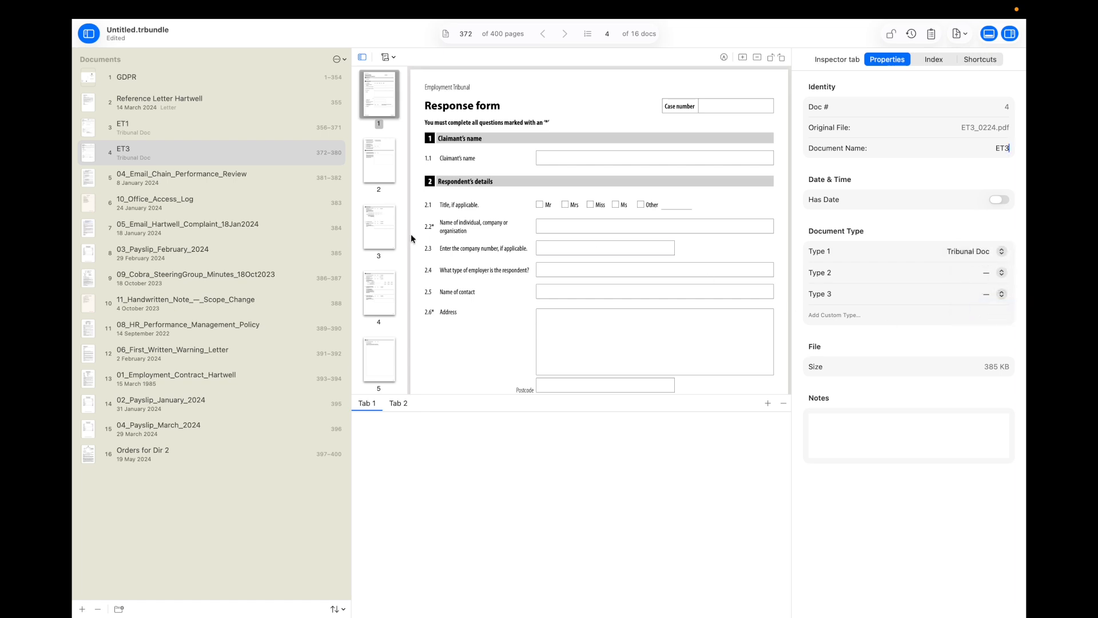
# Step: Open the performance review email chain and check its date, Monday 8 January 2024, 09:14
pyautogui.click(199, 179)
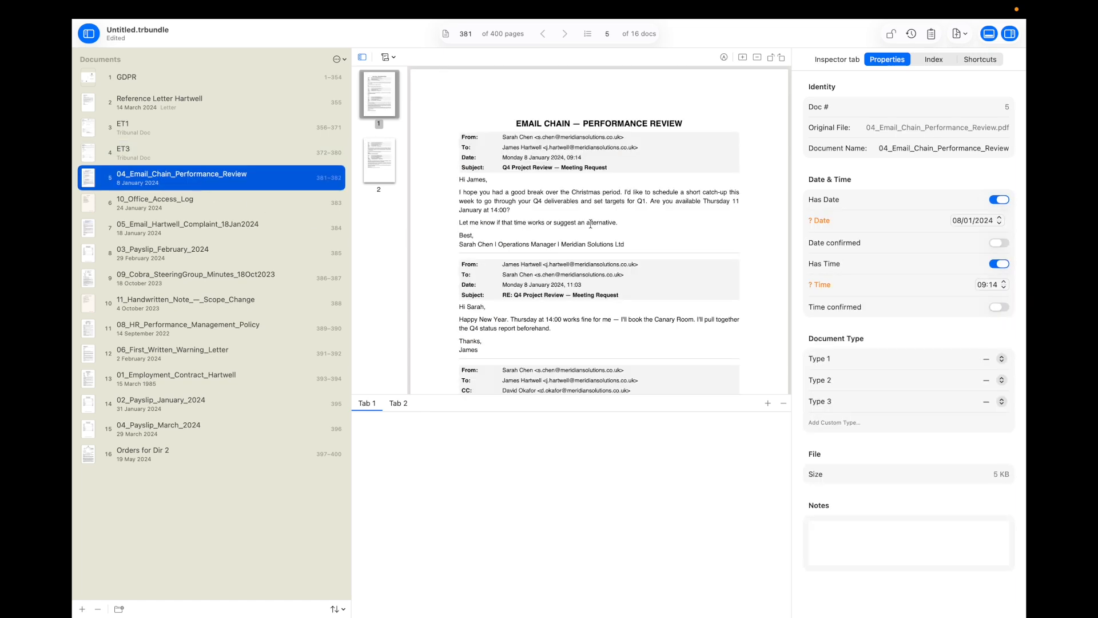
pyautogui.scroll(-10, 543, 260)
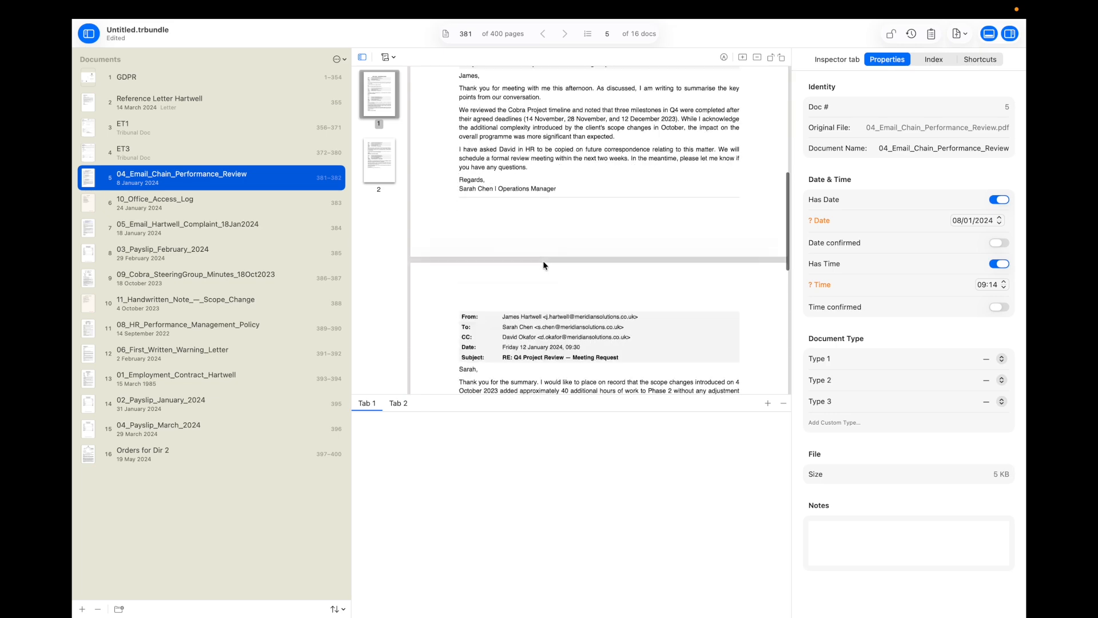
pyautogui.scroll(10, 543, 263)
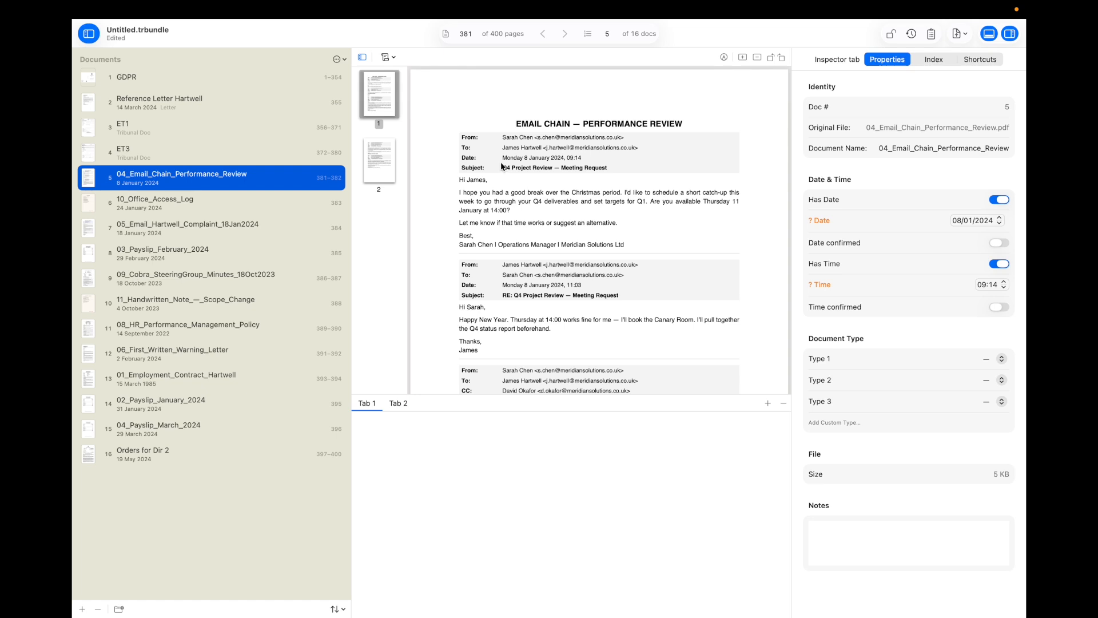
pyautogui.moveTo(502, 157)
pyautogui.mouseDown()
pyautogui.moveTo(555, 158)
pyautogui.moveTo(495, 154)
pyautogui.mouseUp()
pyautogui.click(495, 155)
pyautogui.moveTo(588, 161); pyautogui.dragTo(506, 164)
pyautogui.click(503, 165)
pyautogui.tripleClick(506, 159)
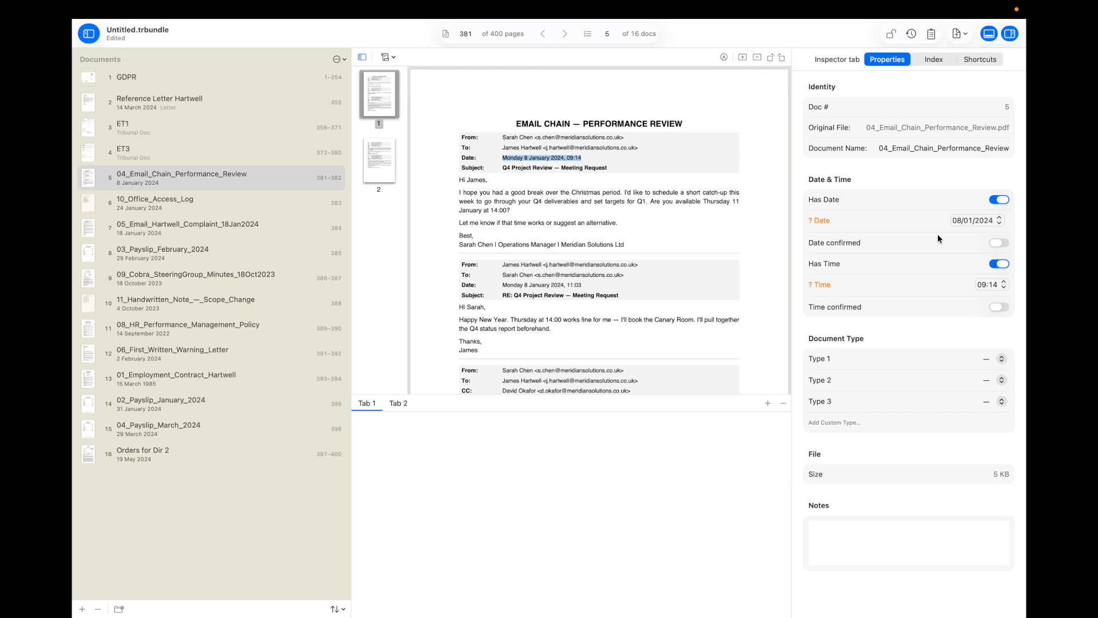
# Step: Confirm the 08/01/2024 date and 09:14 time, and set the type to Email
pyautogui.click(994, 244)
pyautogui.click(993, 309)
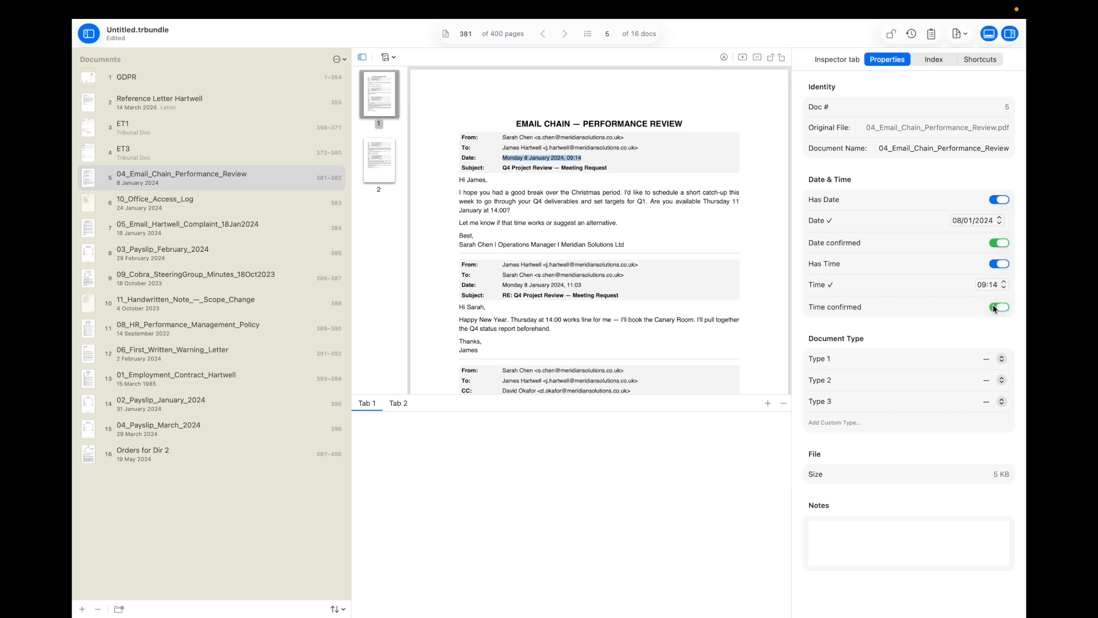
pyautogui.click(997, 365)
pyautogui.click(984, 386)
# Step: Rename the document to 'Email Chain Re Performance Review'
pyautogui.press('BackSpace')
pyautogui.press('BackSpace')
pyautogui.press('BackSpace')
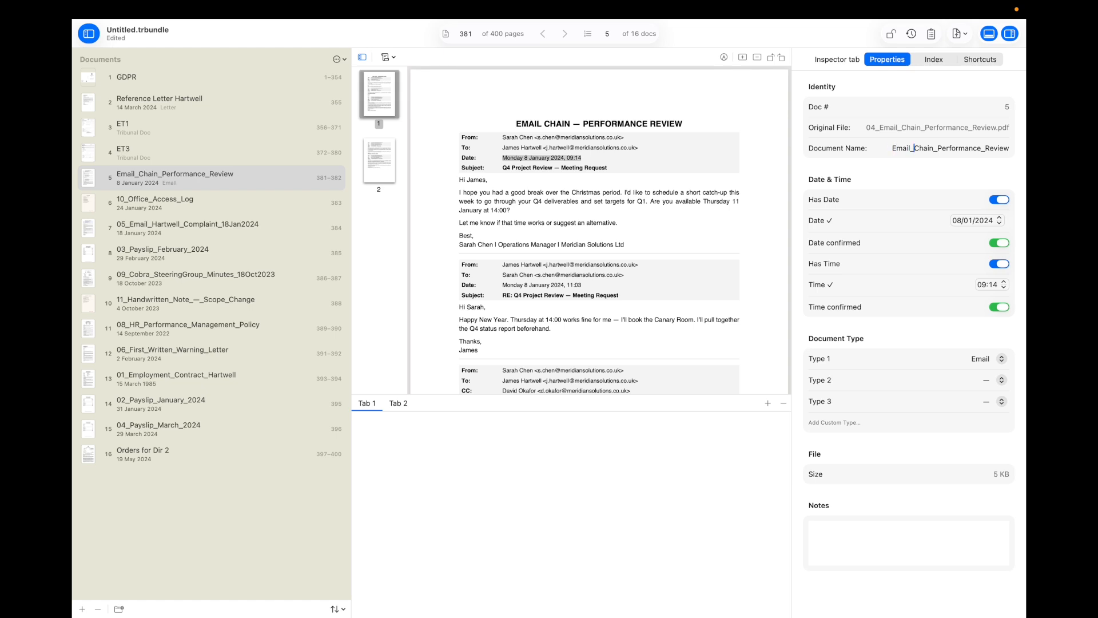
pyautogui.press('BackSpace')
pyautogui.click(927, 148)
pyautogui.press('BackSpace')
pyautogui.write('Re')
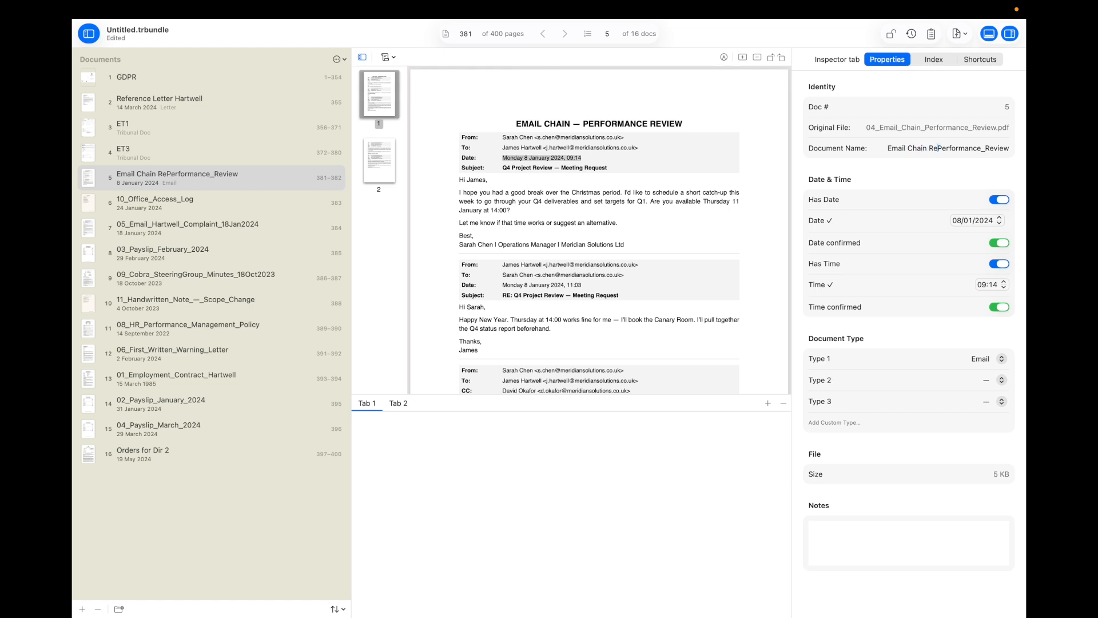
pyautogui.click(985, 149)
pyautogui.press('BackSpace')
pyautogui.click(190, 211)
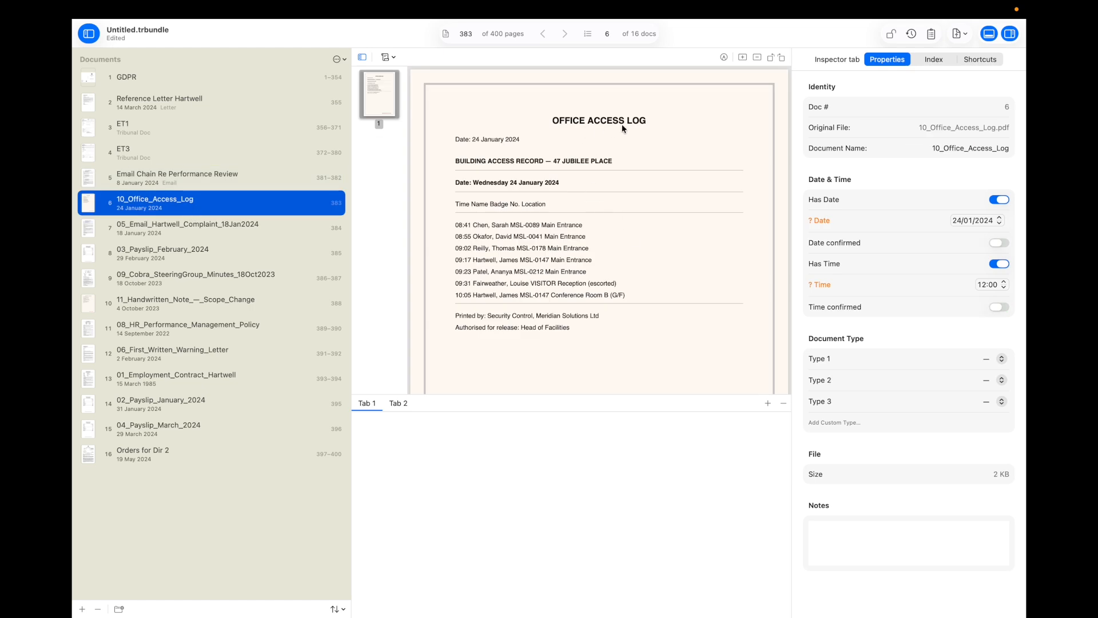
# Step: Confirm the access log's 24/01/2024 date, and change its time to 08:41 and confirm it, leaving the type blank
pyautogui.moveTo(467, 230)
pyautogui.click(999, 243)
pyautogui.click(979, 286)
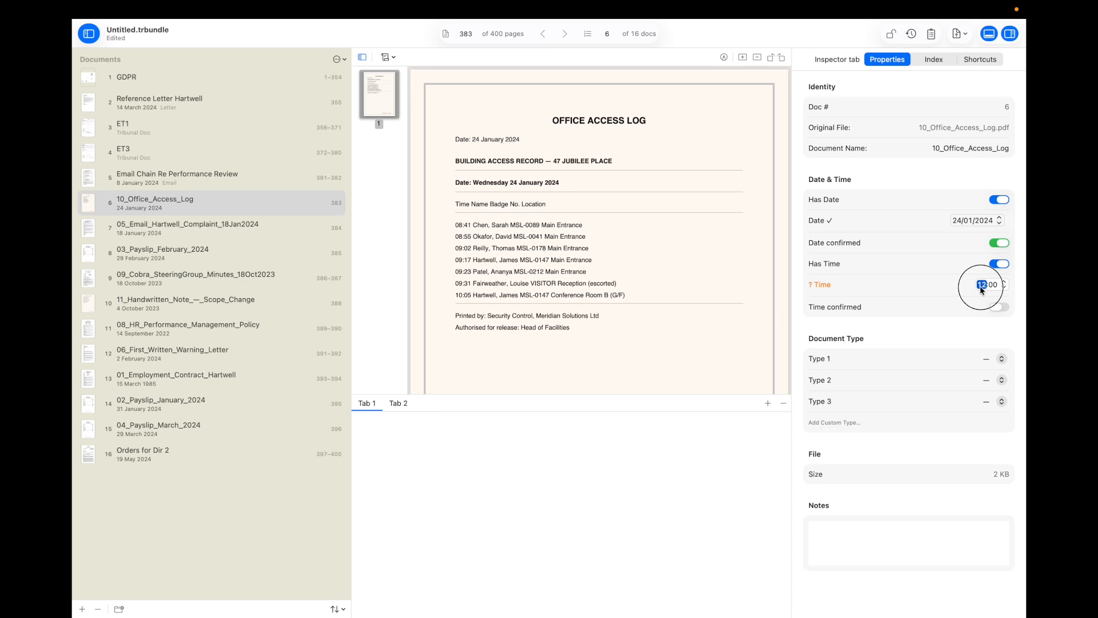
pyautogui.write('08')
pyautogui.press('Tab')
pyautogui.write('41')
pyautogui.click(1001, 306)
pyautogui.click(1002, 361)
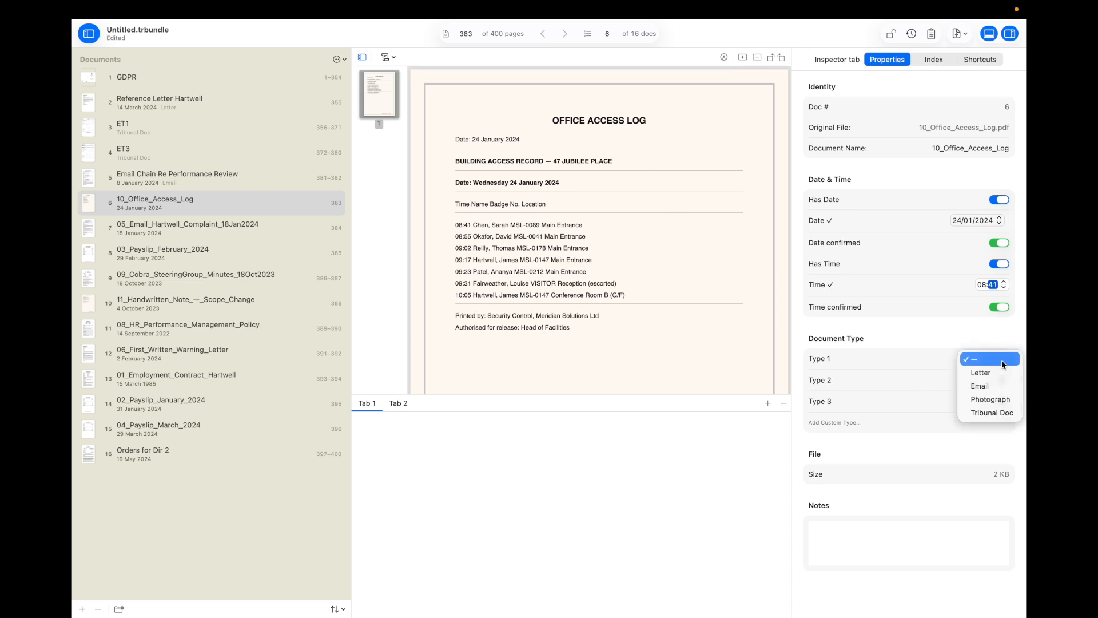
pyautogui.click(942, 362)
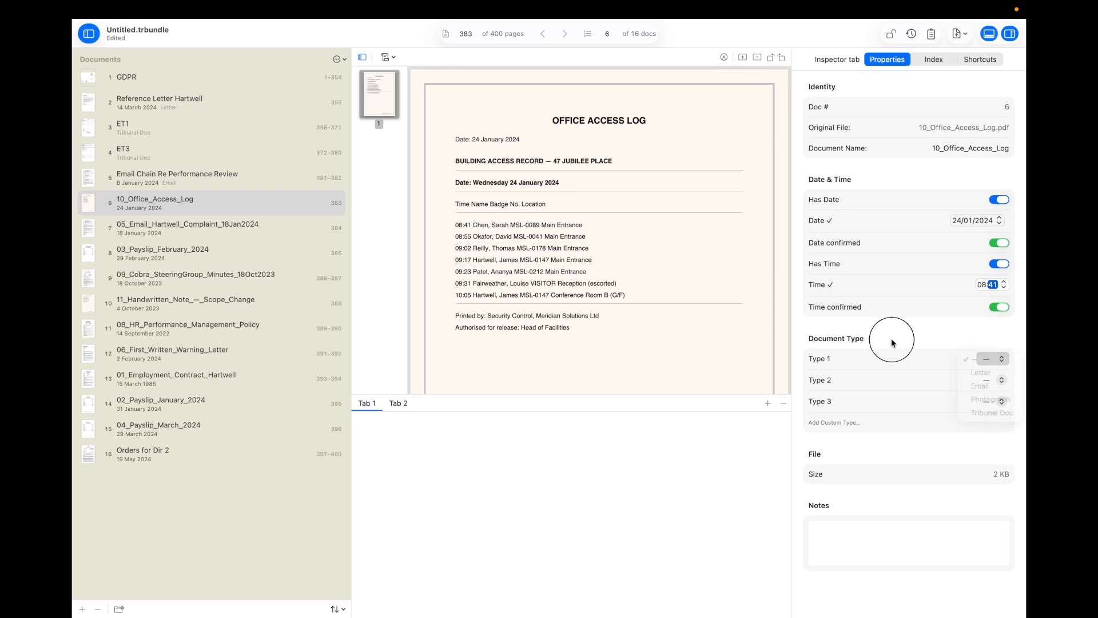
# Step: Type the complaint email as Email and confirm its 18/01/2024 date and 16:22 time
pyautogui.click(147, 232)
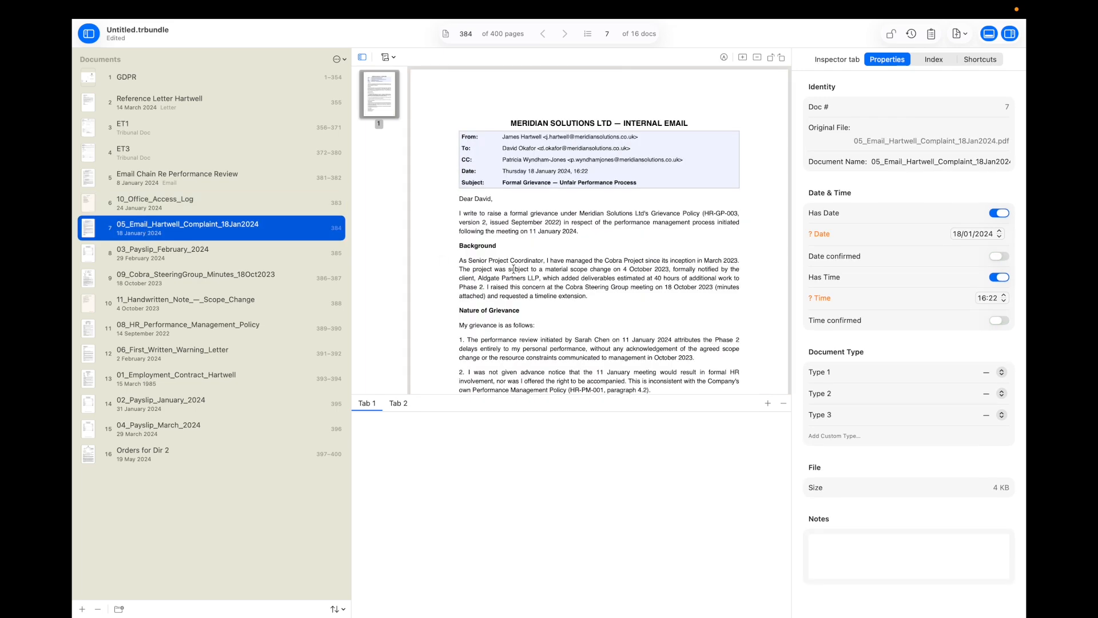
pyautogui.scroll(-5, 513, 267)
pyautogui.scroll(5, 513, 268)
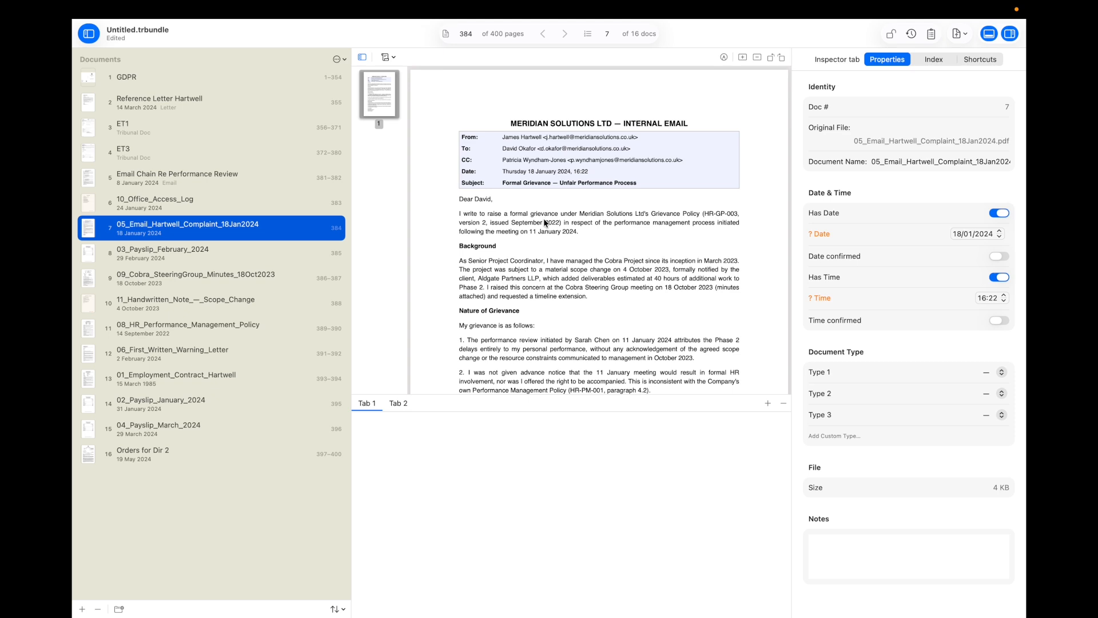
pyautogui.click(984, 371)
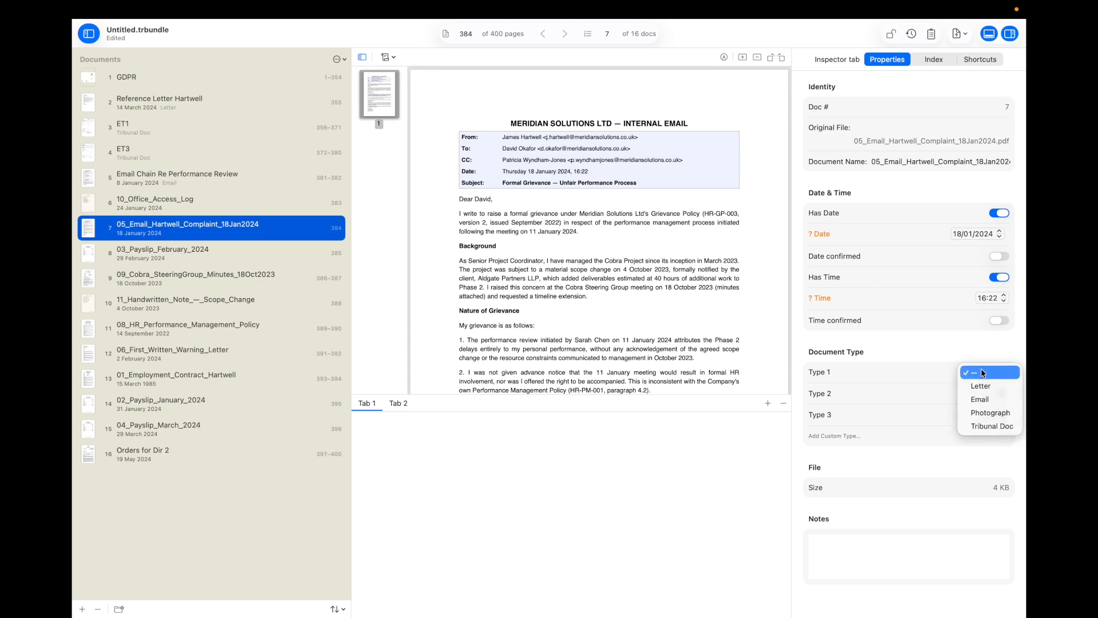
pyautogui.click(984, 400)
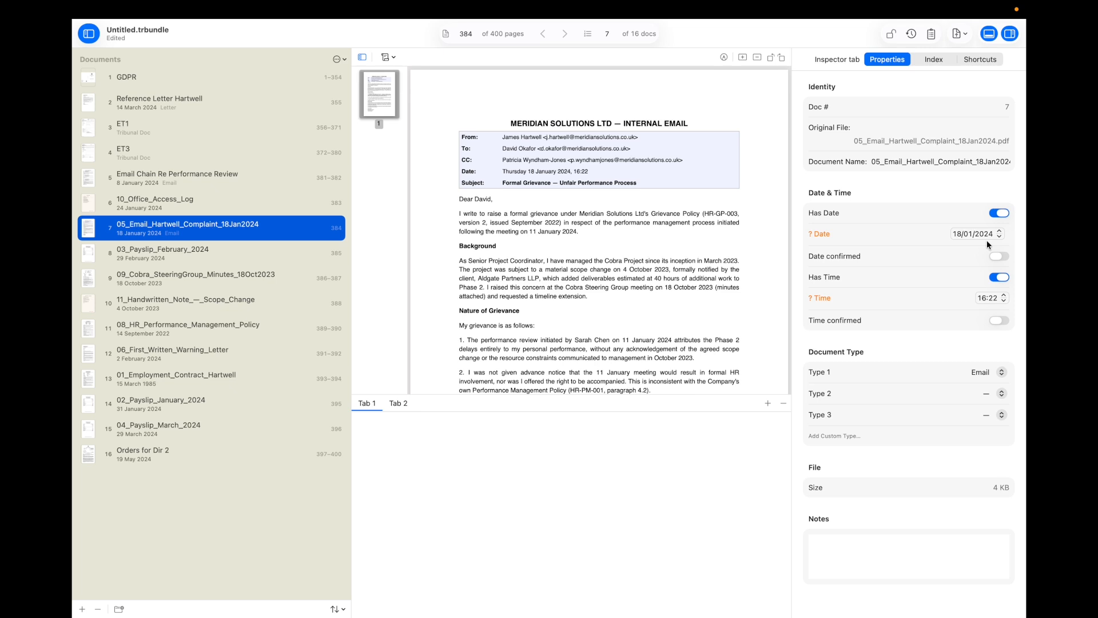
pyautogui.click(995, 262)
pyautogui.click(998, 320)
pyautogui.click(132, 252)
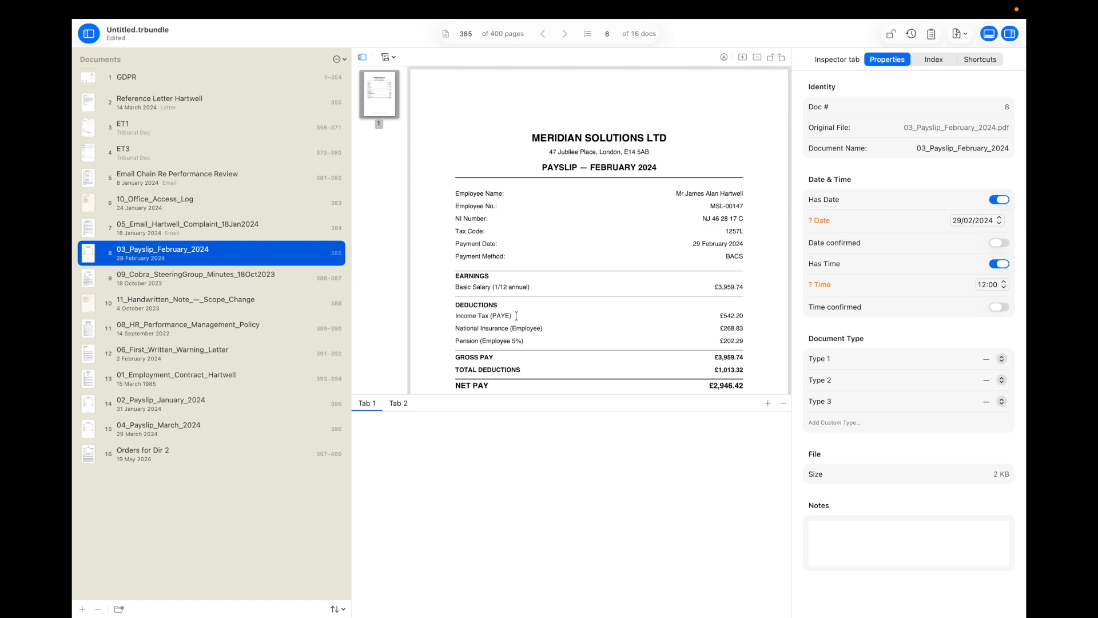
# Step: Enlarge the PDF view and add a new custom document type named 'Payslip'
pyautogui.scroll(-5, 516, 314)
pyautogui.scroll(6, 516, 314)
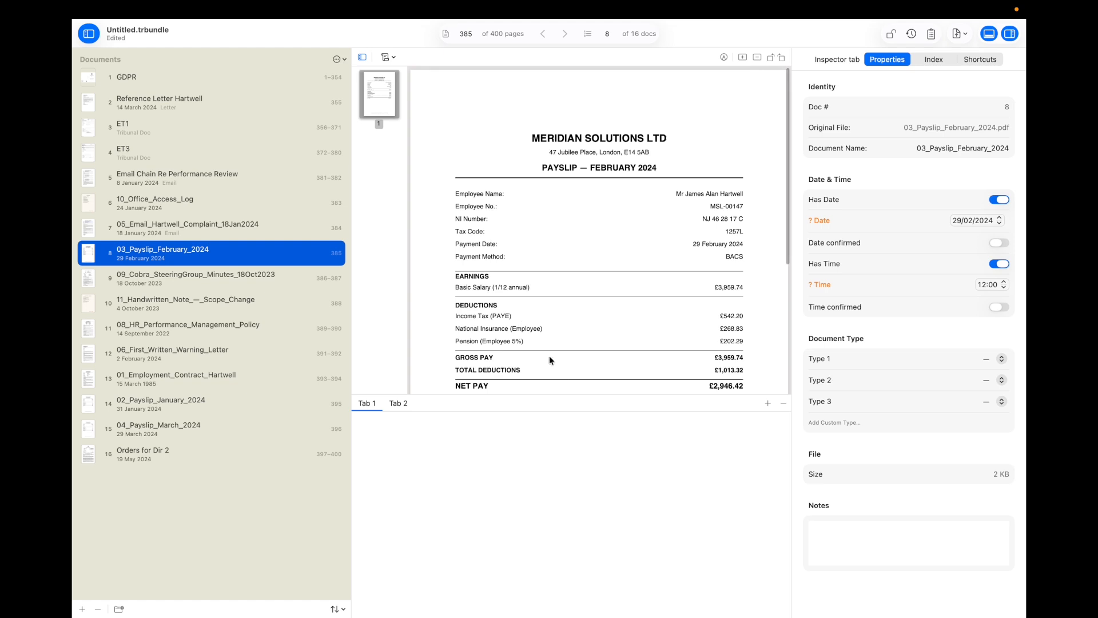
pyautogui.moveTo(561, 395); pyautogui.dragTo(560, 564)
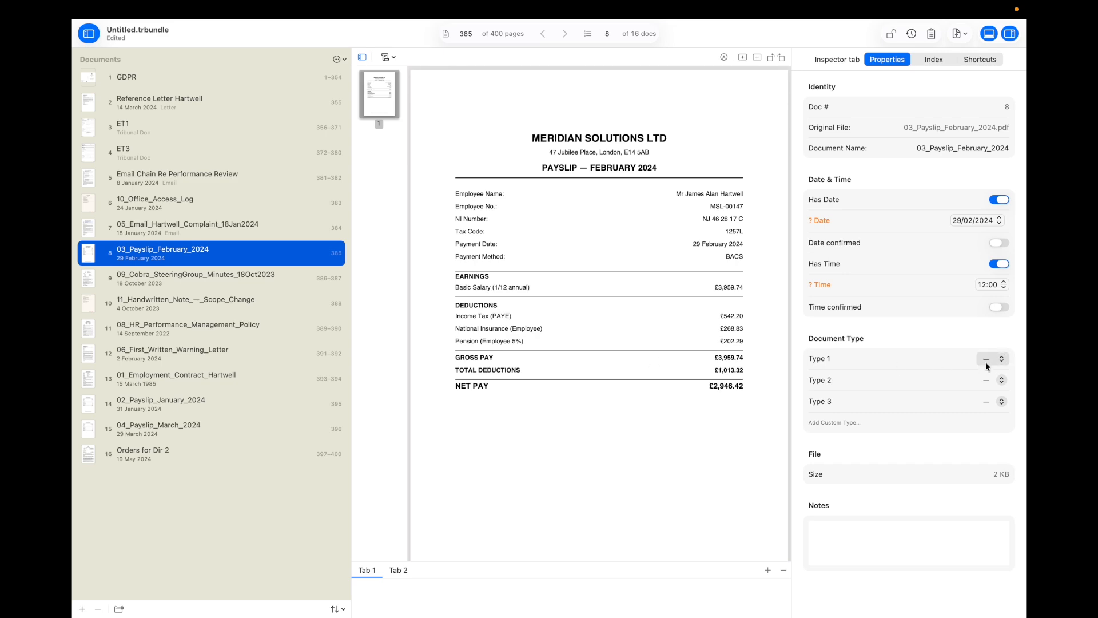
pyautogui.click(830, 424)
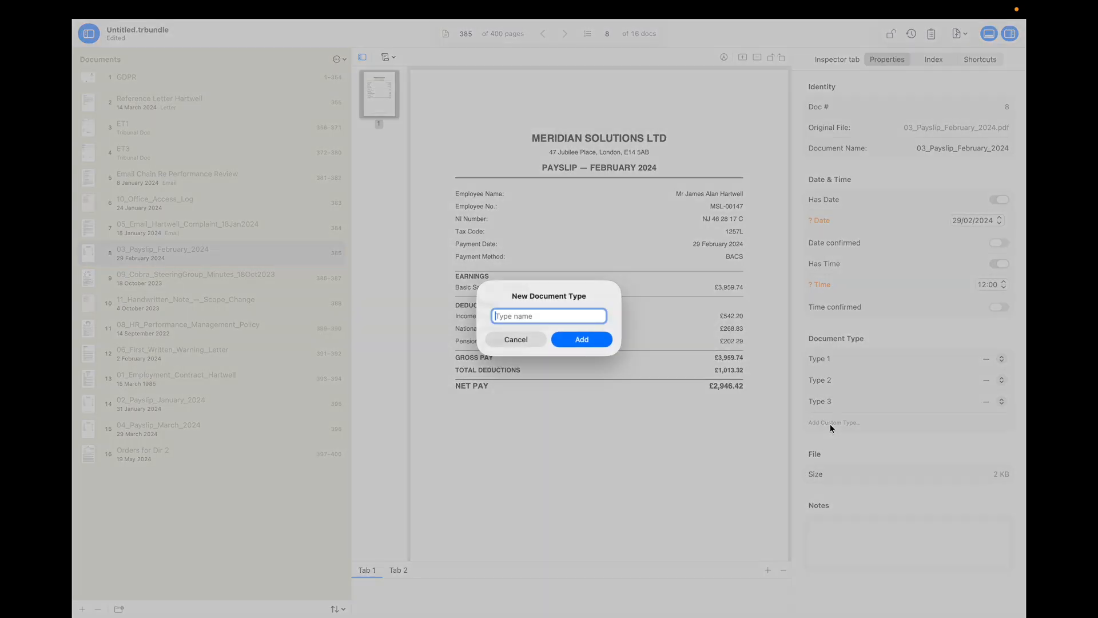
pyautogui.write('Payslip')
pyautogui.click(574, 339)
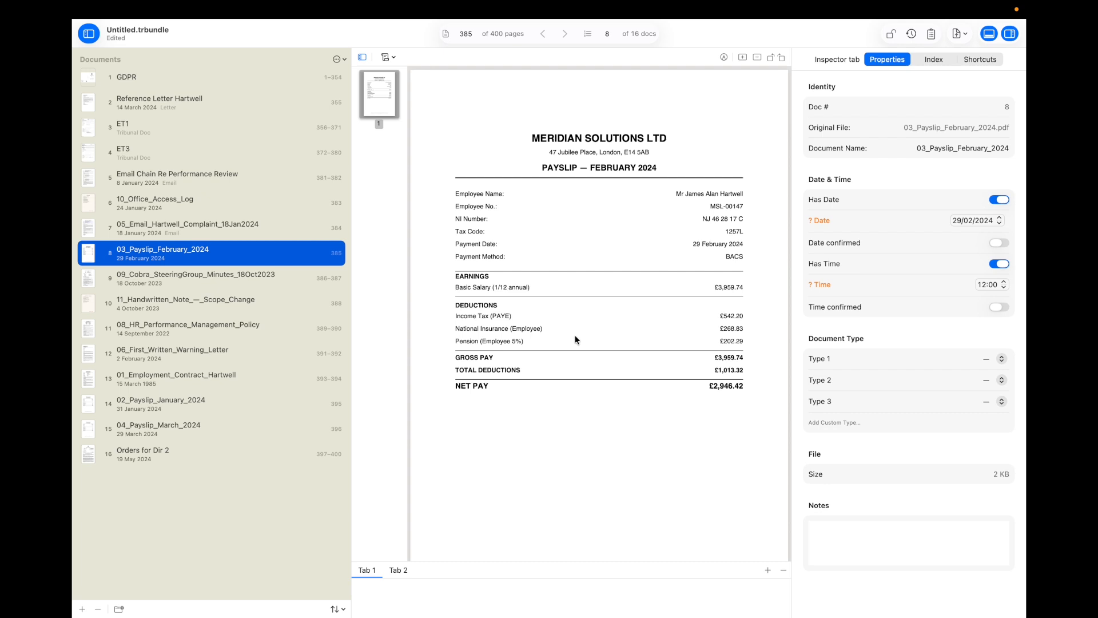
# Step: Tag the February payslip as Payslip, confirm its 29/02/2024 date and remove its time
pyautogui.click(985, 359)
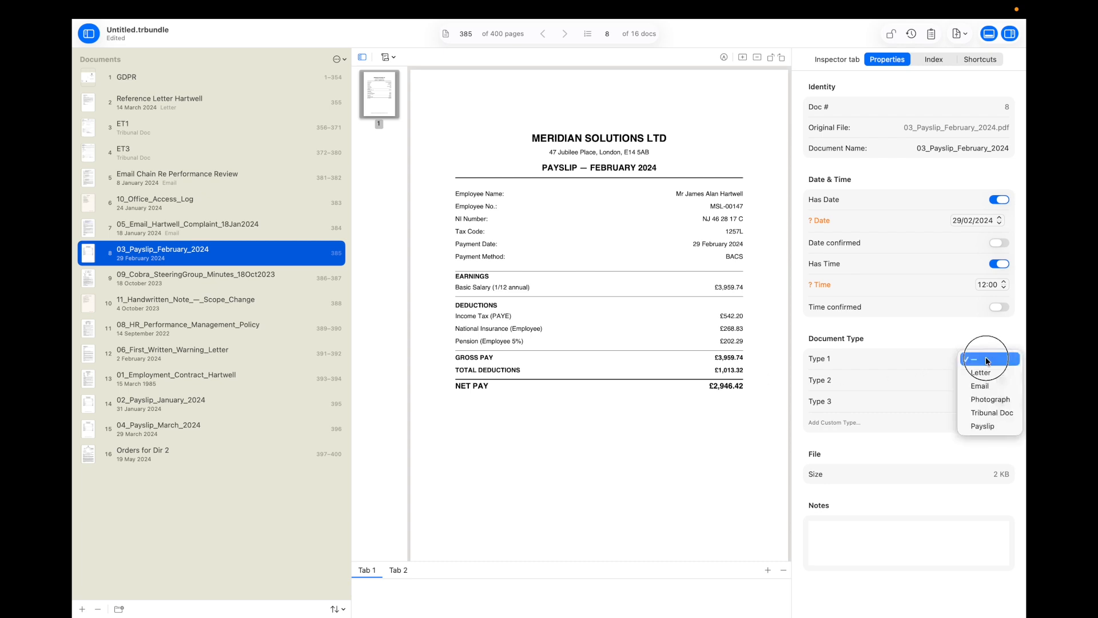
pyautogui.click(982, 426)
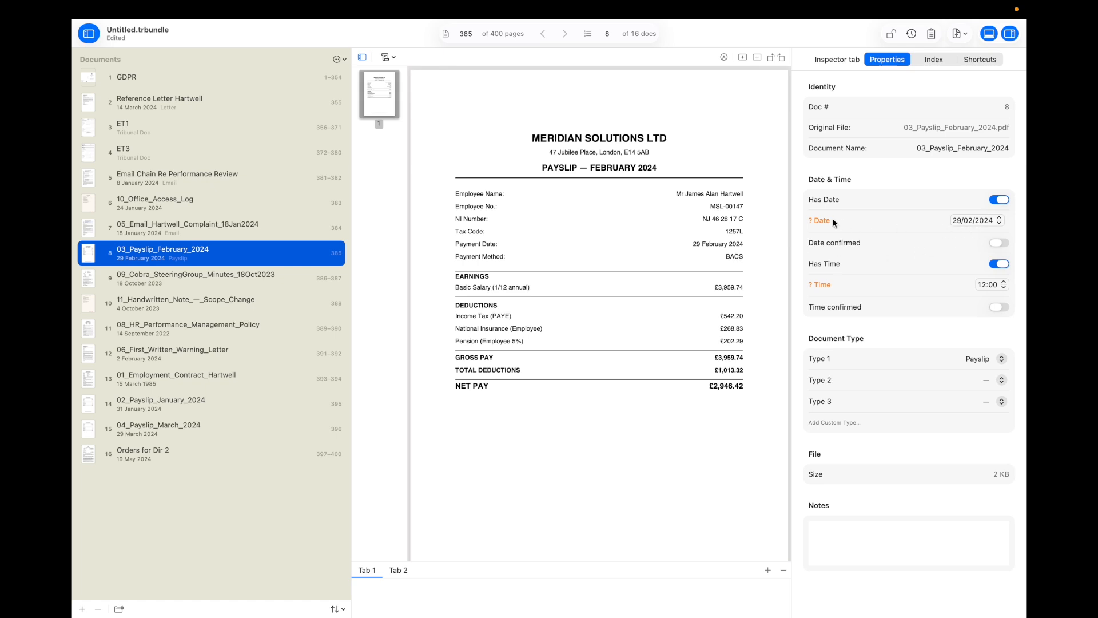
pyautogui.click(996, 243)
pyautogui.click(1004, 264)
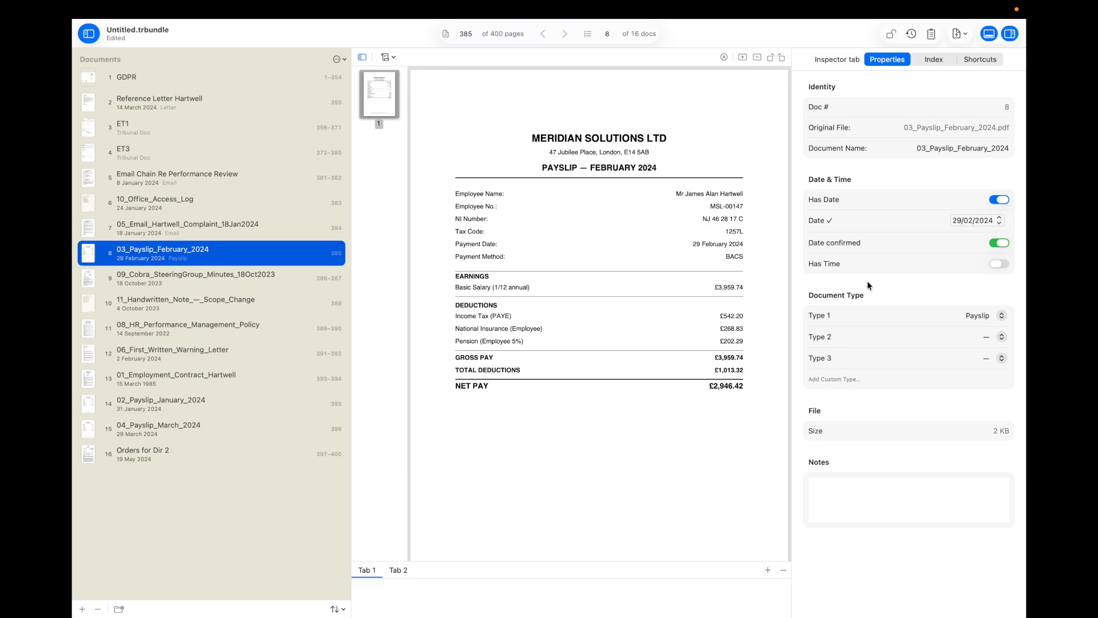
pyautogui.click(235, 279)
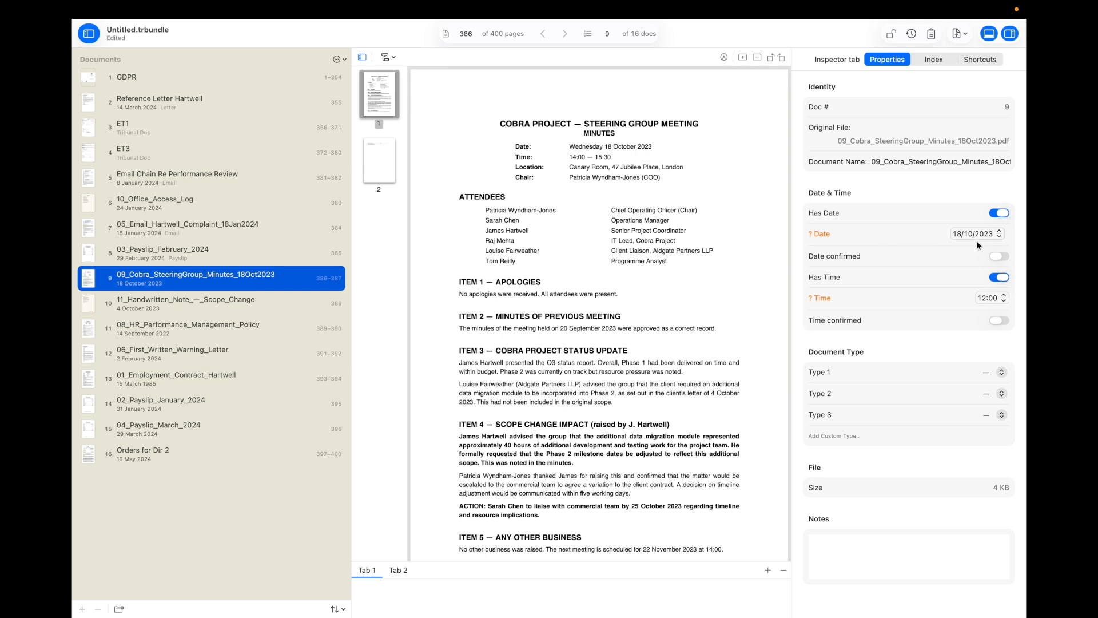
# Step: Confirm the minutes' 18/10/2023 date and set and confirm a 14:00 time, leaving the type blank
pyautogui.click(998, 258)
pyautogui.moveTo(583, 157)
pyautogui.click(981, 298)
pyautogui.write('14')
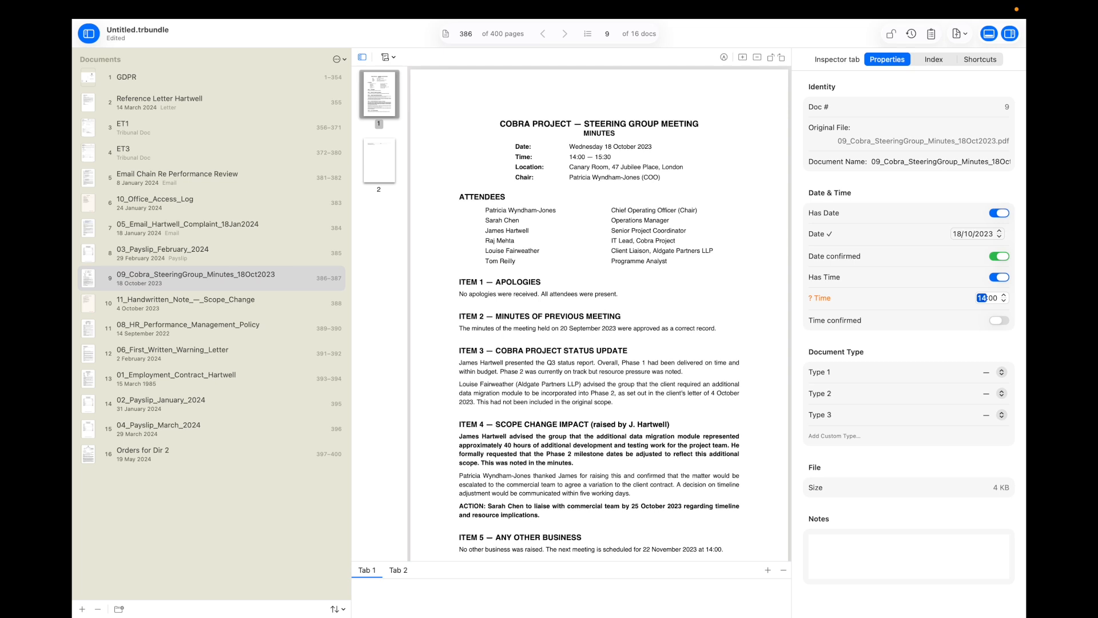
pyautogui.press('Tab')
pyautogui.click(952, 339)
pyautogui.click(999, 319)
pyautogui.click(942, 322)
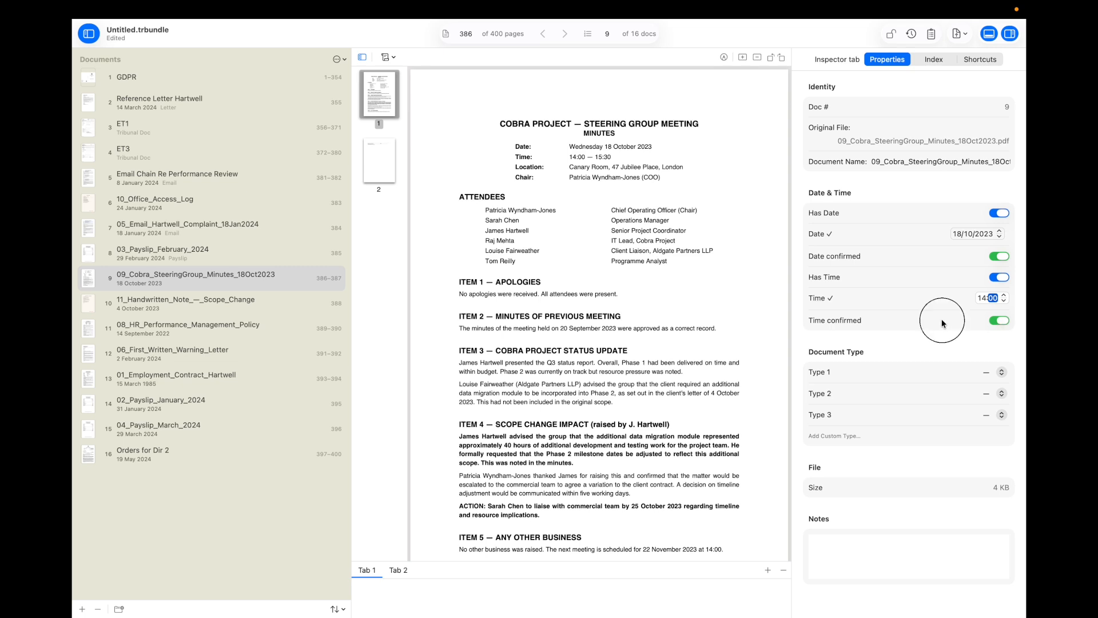
pyautogui.click(988, 371)
pyautogui.click(988, 371)
pyautogui.click(165, 310)
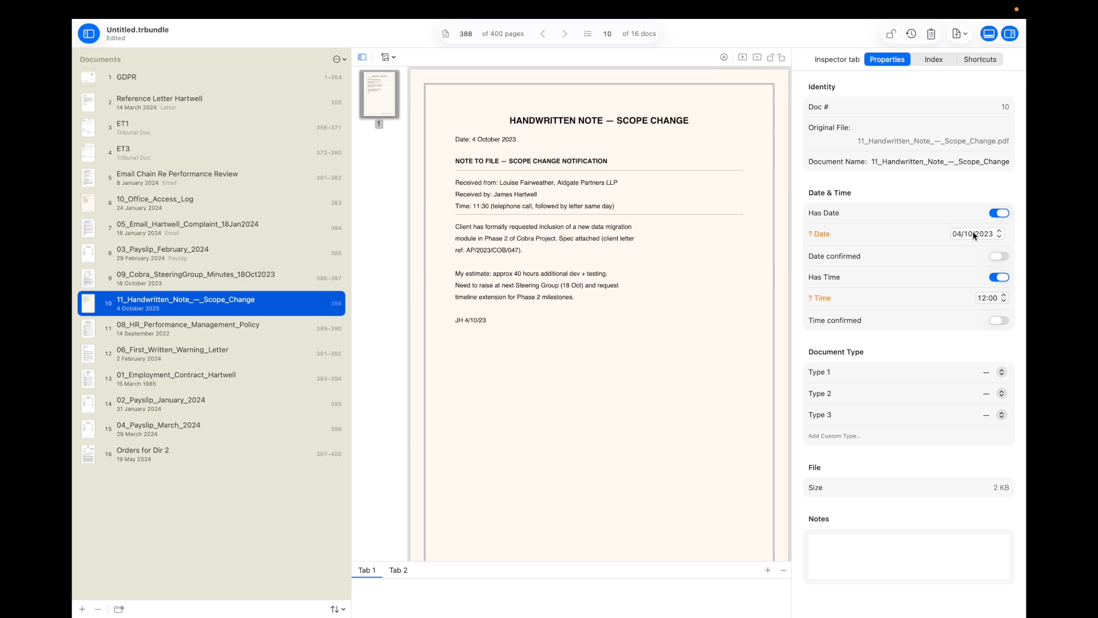
# Step: Confirm the scope-change note's 04/10/2023 date and its 11:30 time
pyautogui.click(998, 257)
pyautogui.click(983, 298)
pyautogui.press('Tab')
pyautogui.write('3')
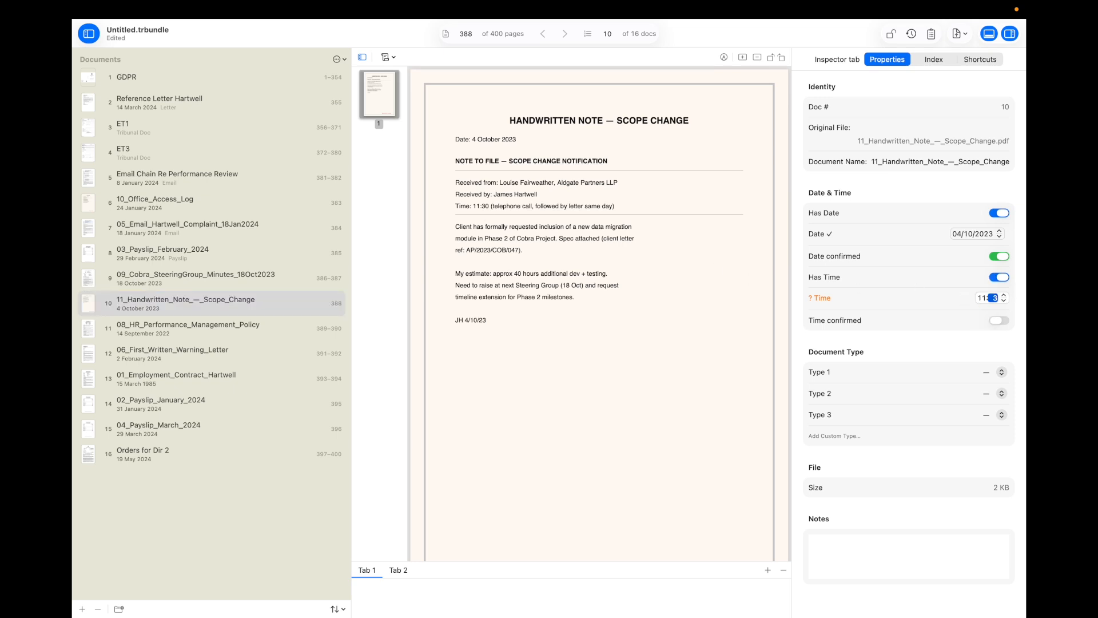
pyautogui.write('0')
pyautogui.click(996, 322)
pyautogui.press('Tab')
# Step: Show the HR performance management policy and begin creating a custom document type for it
pyautogui.click(198, 327)
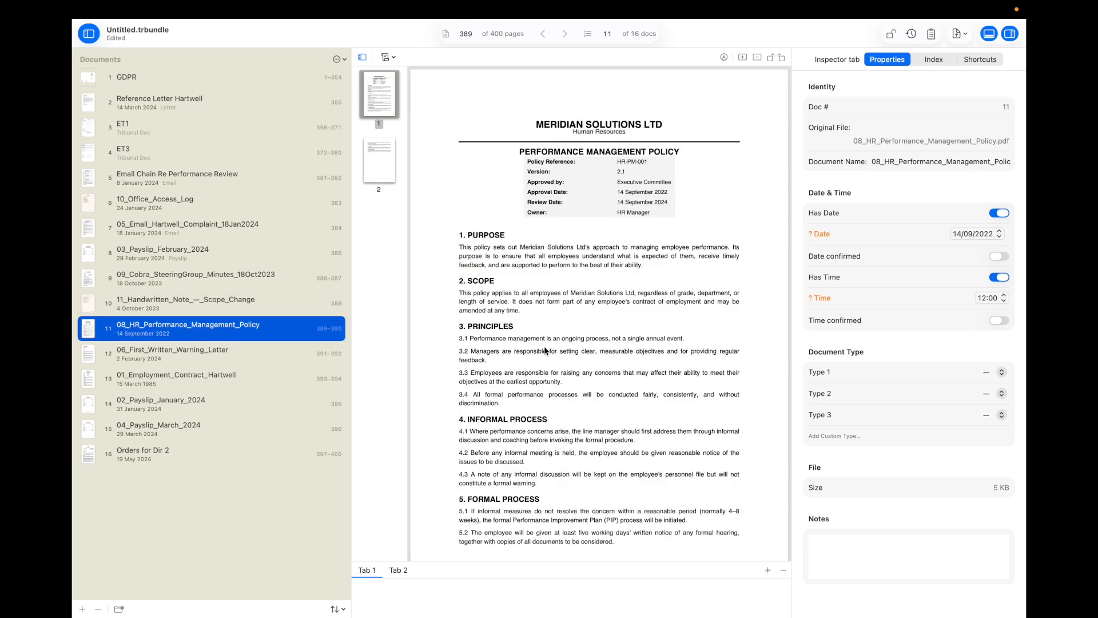
pyautogui.click(983, 375)
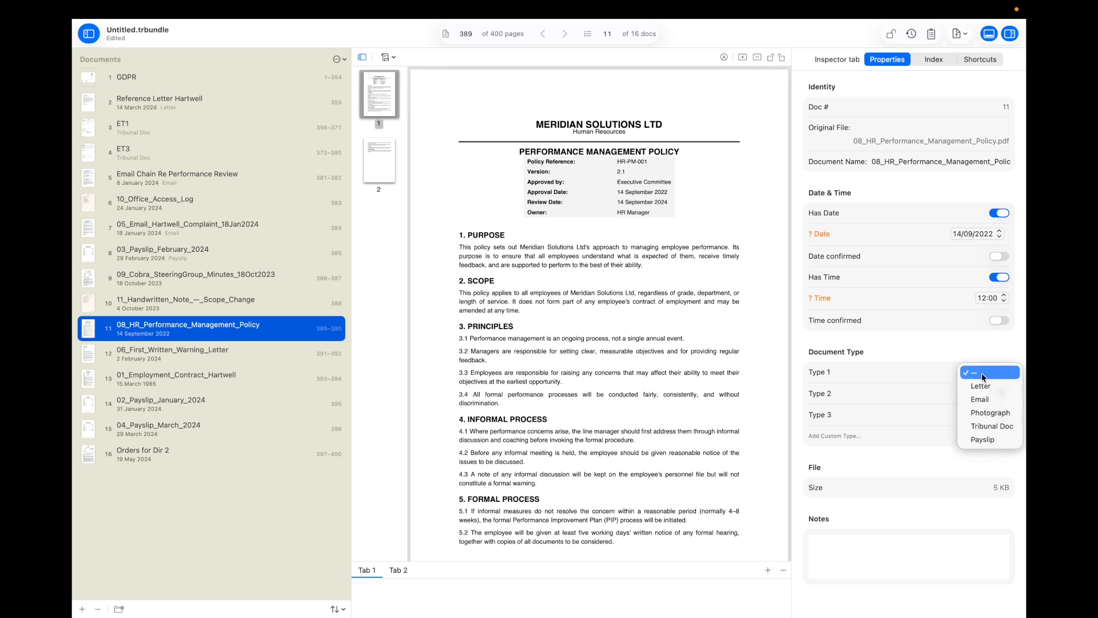
pyautogui.click(981, 372)
pyautogui.click(840, 435)
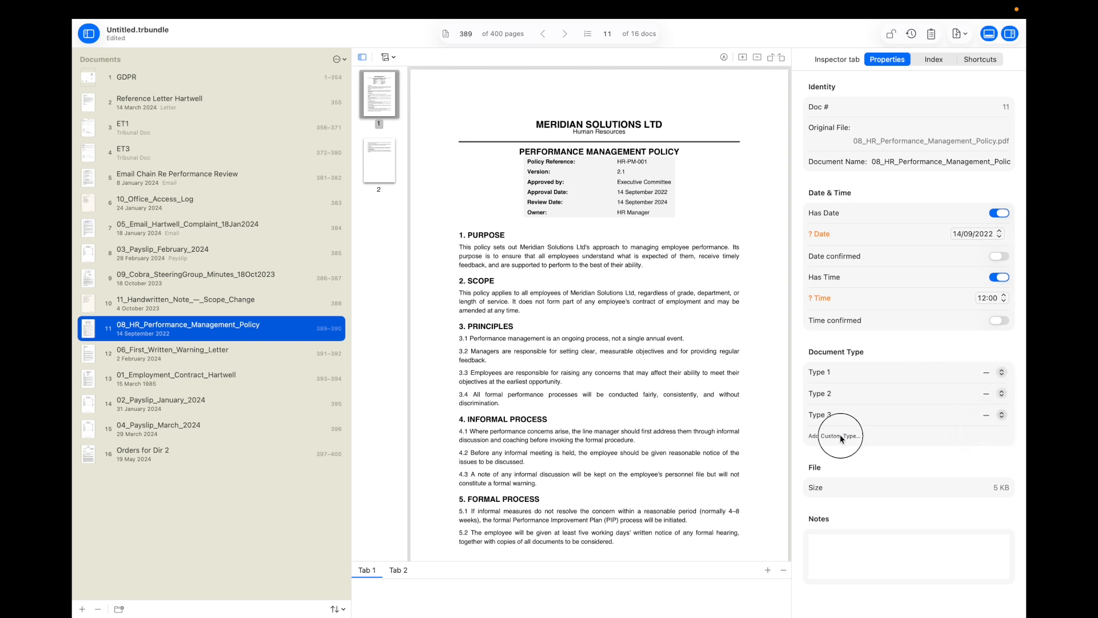
# Step: Add a 'Policy Doc' type, tag the HR policy with it, and remove its time
pyautogui.write('Pol')
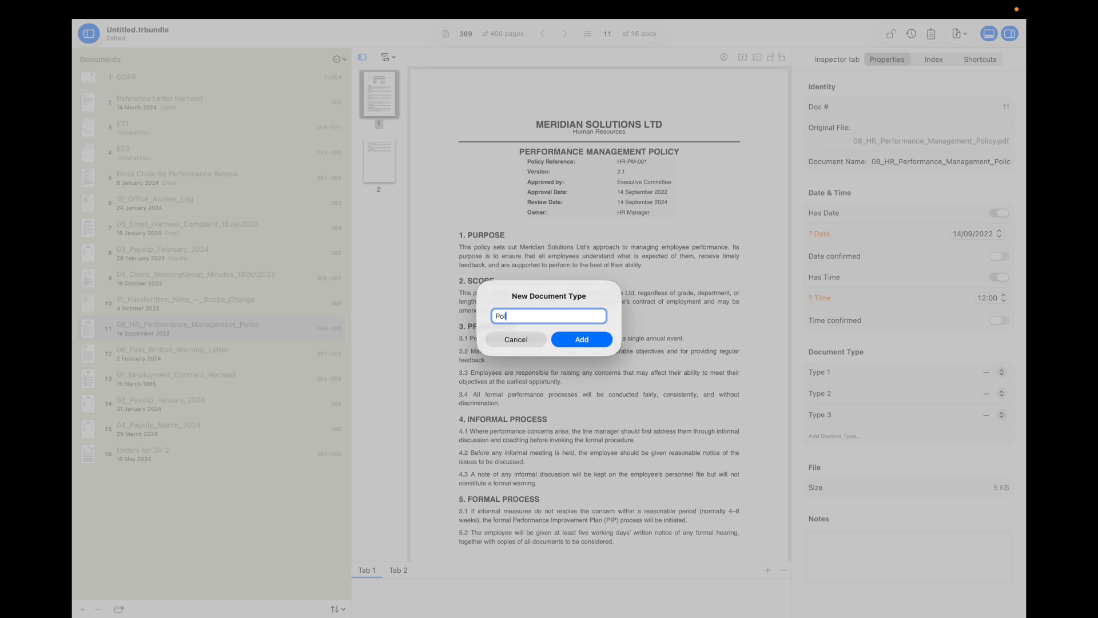
pyautogui.write('icy Doc')
pyautogui.click(581, 340)
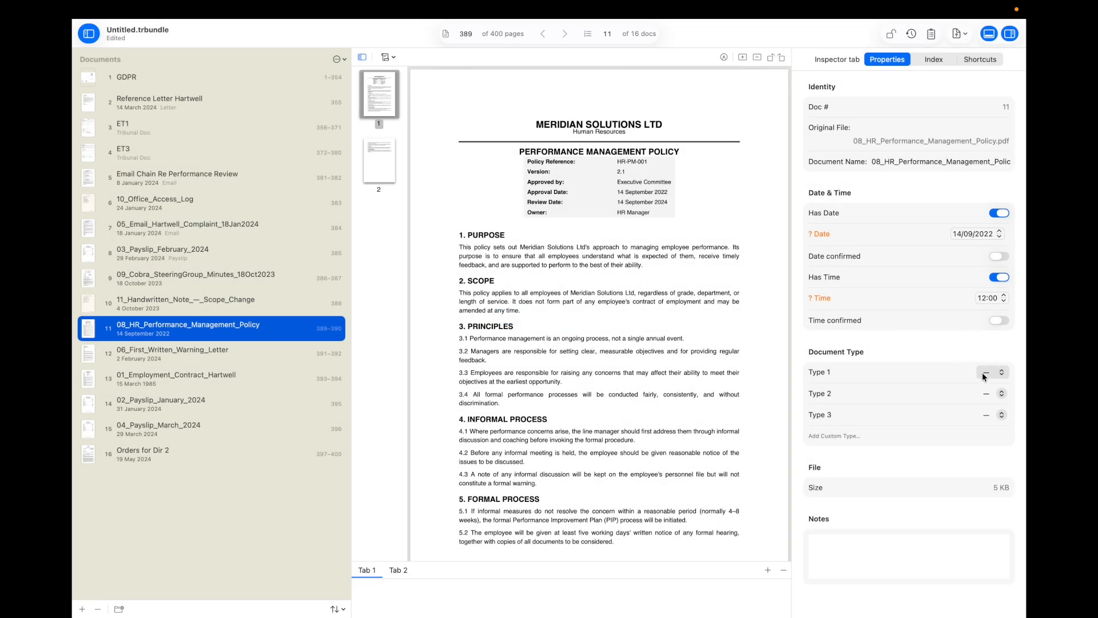
pyautogui.click(984, 376)
pyautogui.click(982, 454)
pyautogui.click(998, 278)
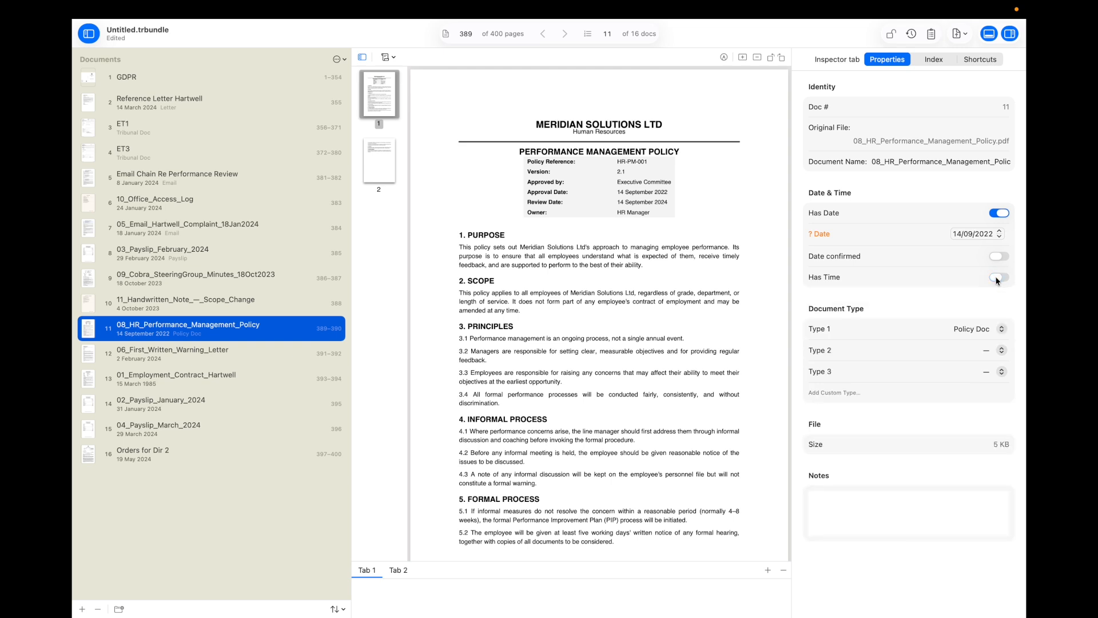
# Step: Rename document 12, the warning letter, to 'First Written Warning'
pyautogui.click(234, 350)
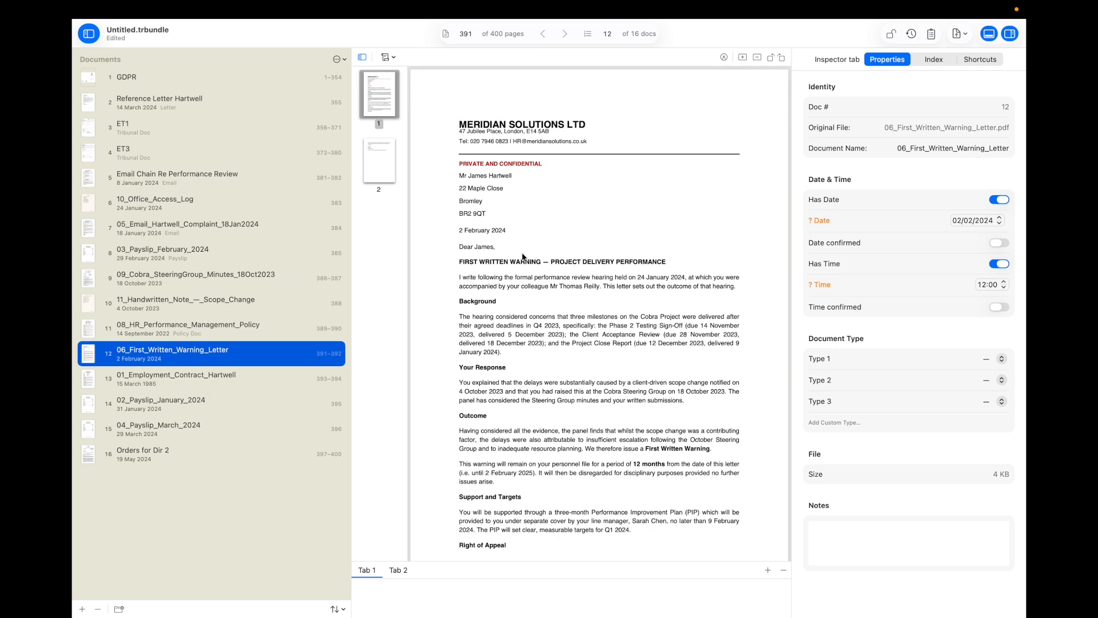
pyautogui.click(911, 147)
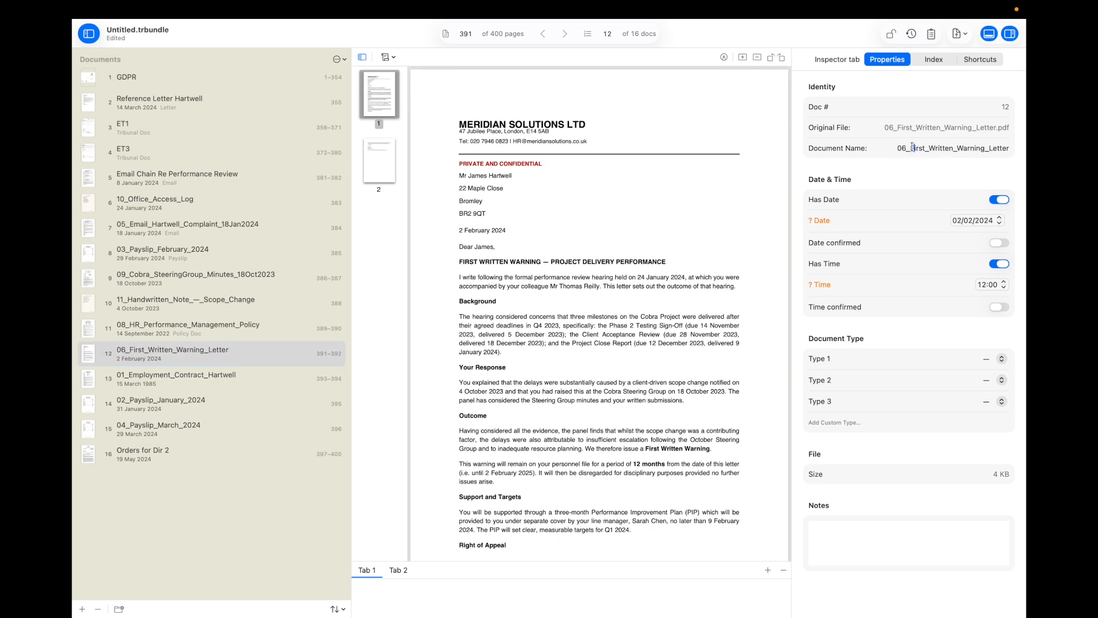
pyautogui.click(909, 147)
pyautogui.press('BackSpace')
pyautogui.press('BackSpace')
pyautogui.press('BackSpace')
pyautogui.click(926, 148)
pyautogui.press('BackSpace')
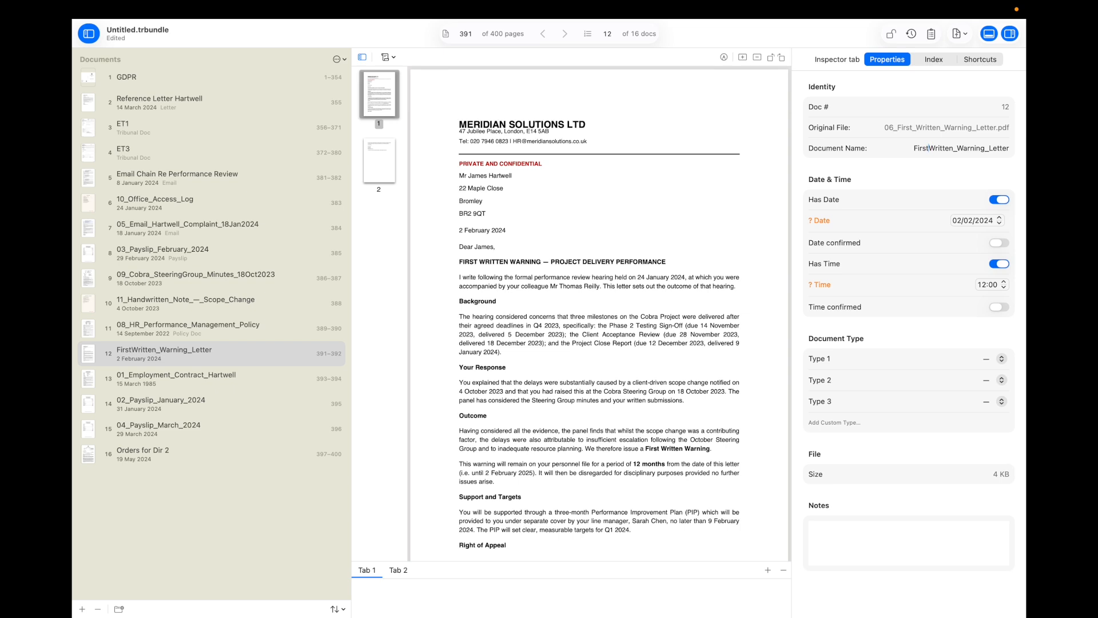
pyautogui.click(958, 148)
pyautogui.press('BackSpace')
pyautogui.click(989, 150)
pyautogui.press('BackSpace')
pyautogui.press('BackSpace')
pyautogui.press('BackSpace')
pyautogui.press('BackSpace')
pyautogui.press('BackSpace')
pyautogui.press('BackSpace')
pyautogui.press('BackSpace')
pyautogui.press('BackSpace')
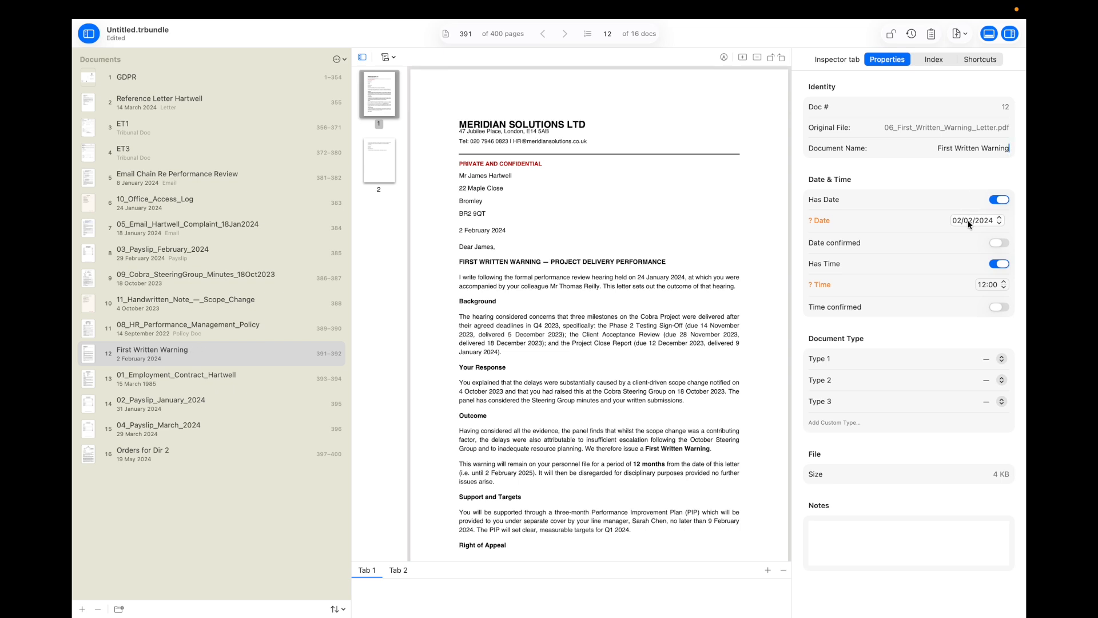
# Step: Type the warning as Letter, confirm its 02/02/2024 date and remove its time
pyautogui.click(993, 360)
pyautogui.click(990, 377)
pyautogui.click(996, 241)
pyautogui.click(1002, 261)
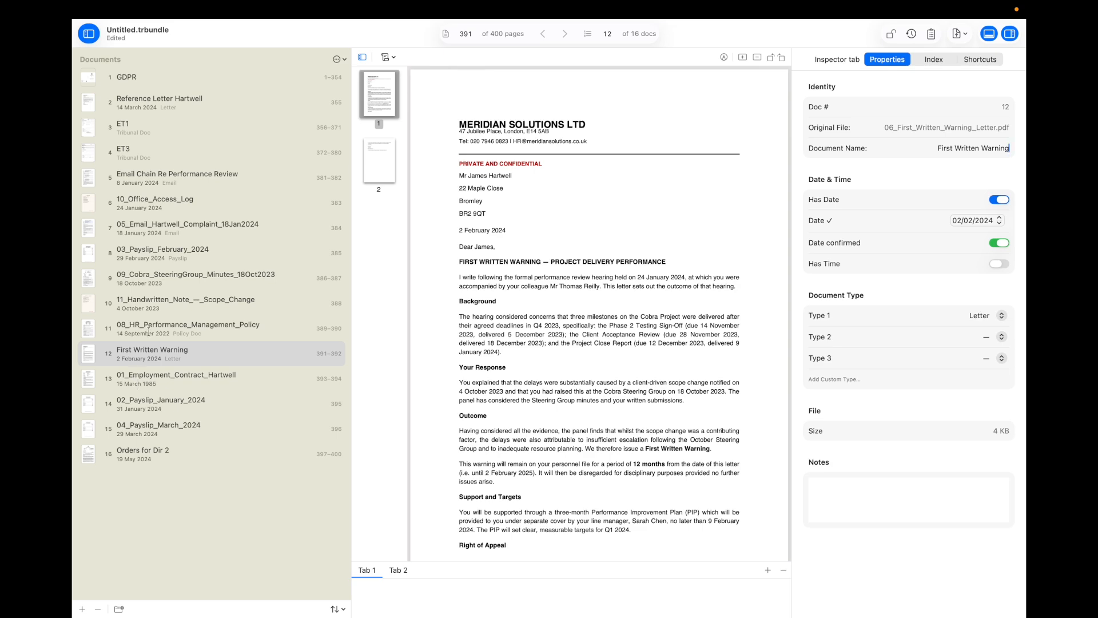
pyautogui.click(147, 335)
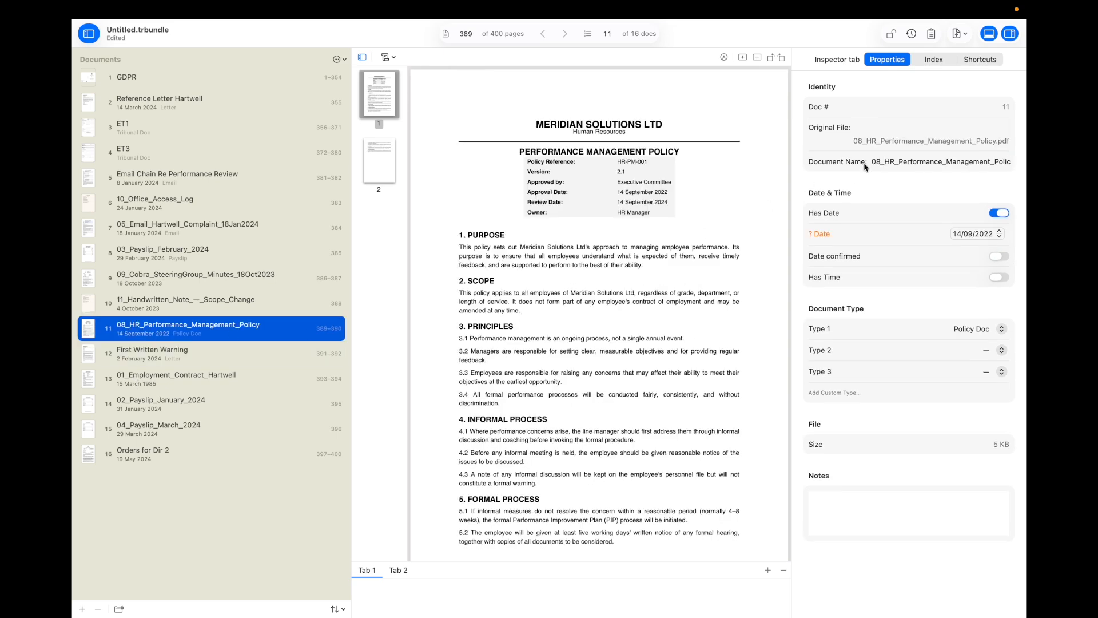
# Step: Rename the policy to 'HR Performance Management Policy'
pyautogui.click(884, 162)
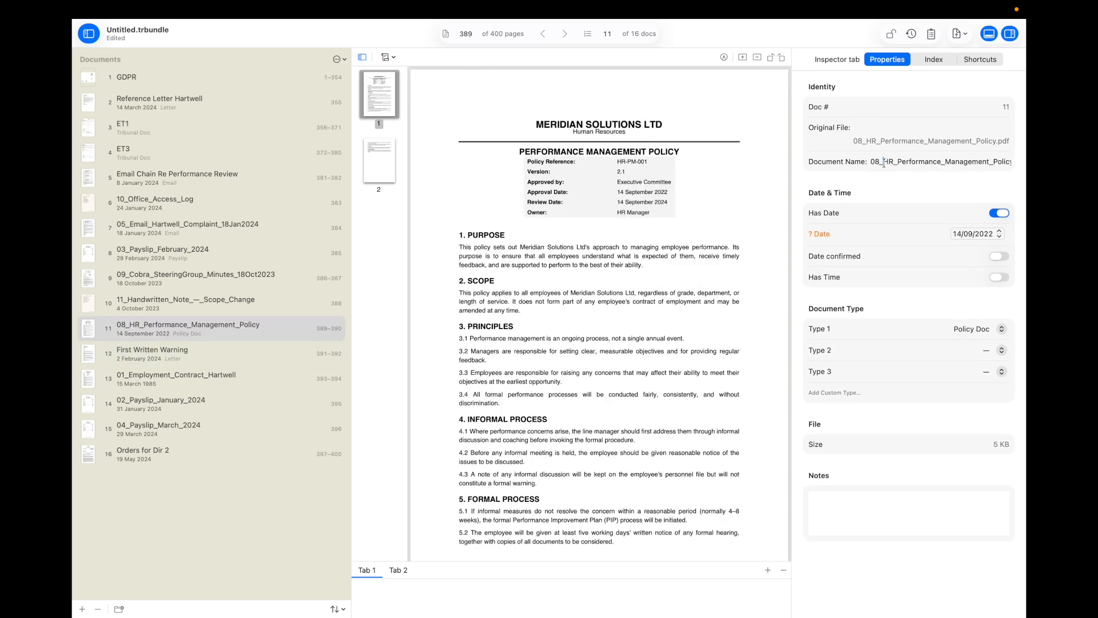
pyautogui.press('BackSpace')
pyautogui.press('BackSpace')
pyautogui.press('BackSpace')
pyautogui.press('Right')
pyautogui.press('Right')
pyautogui.press('Delete')
pyautogui.press('Right')
pyautogui.press('Right')
pyautogui.press('Right')
pyautogui.press('Right')
pyautogui.press('Right')
pyautogui.press('Right')
pyautogui.press('Right')
pyautogui.press('Right')
pyautogui.press('Right')
pyautogui.press('Right')
pyautogui.press('Right')
pyautogui.press('Delete')
pyautogui.press('Right')
pyautogui.press('Right')
pyautogui.press('Right')
pyautogui.press('Right')
pyautogui.press('Right')
pyautogui.press('Right')
pyautogui.press('Right')
pyautogui.press('Right')
pyautogui.press('Right')
pyautogui.press('Right')
pyautogui.press('Delete')
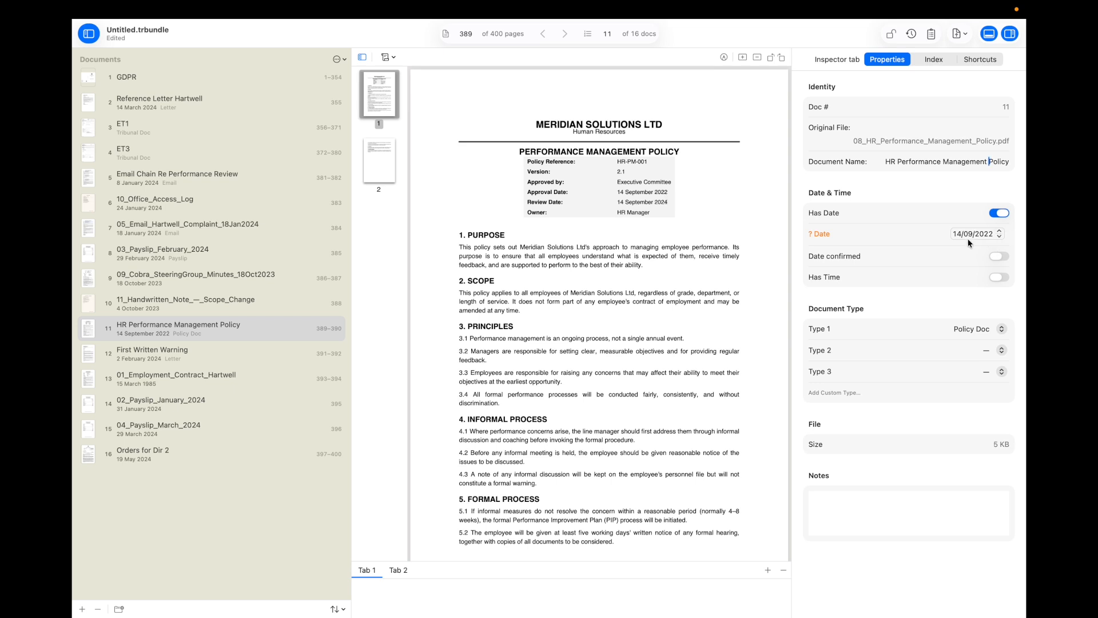
# Step: Confirm the policy's 14/09/2022 date, then revisit the scope-change note and warning letter
pyautogui.click(998, 256)
pyautogui.click(193, 305)
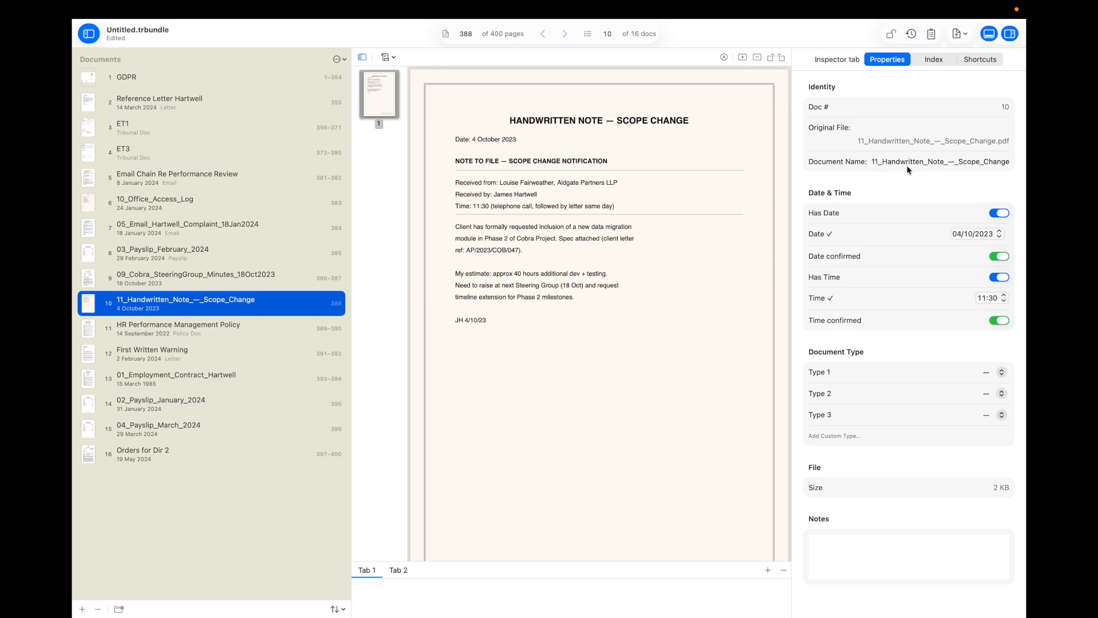
pyautogui.click(180, 358)
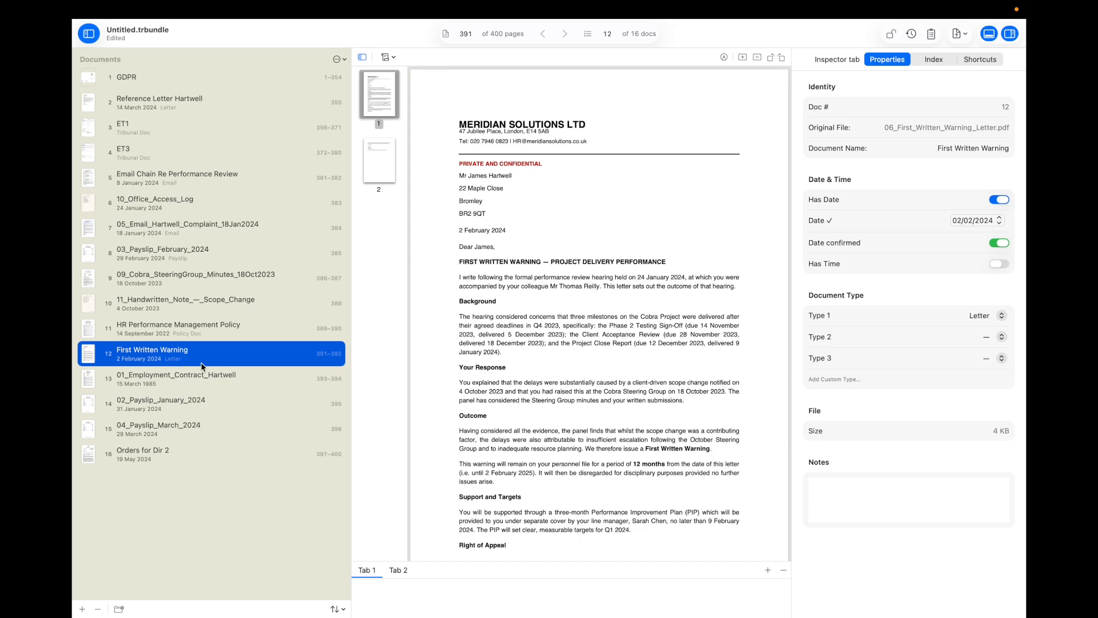
# Step: Rename document 13 to 'Employment Contract' and scroll through its two pages
pyautogui.click(189, 379)
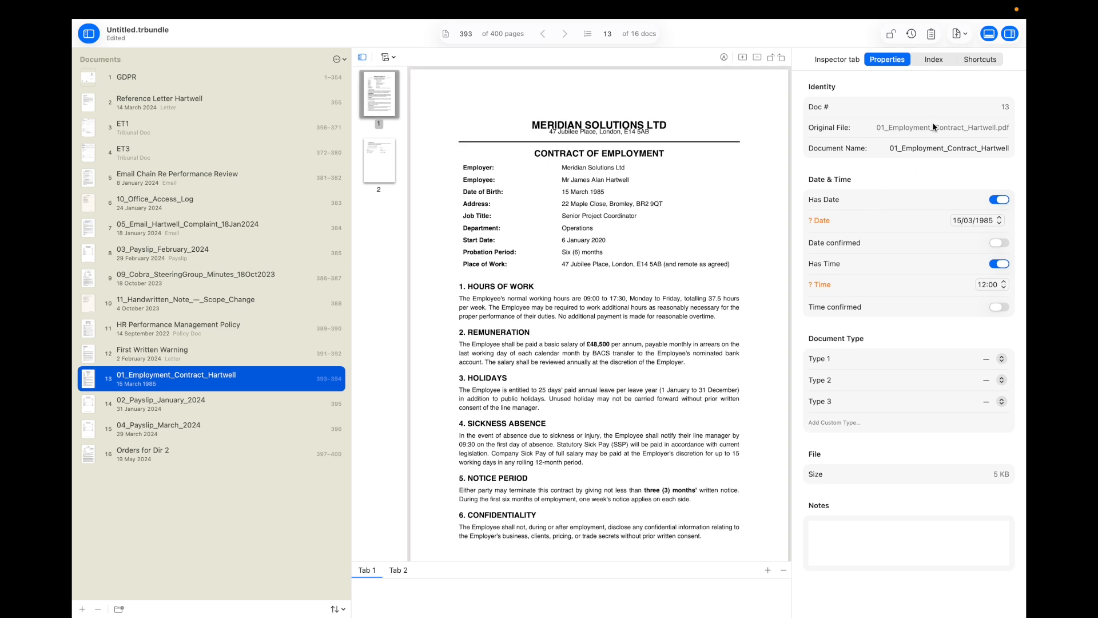
pyautogui.click(901, 149)
pyautogui.press('BackSpace')
pyautogui.press('BackSpace')
pyautogui.press('BackSpace')
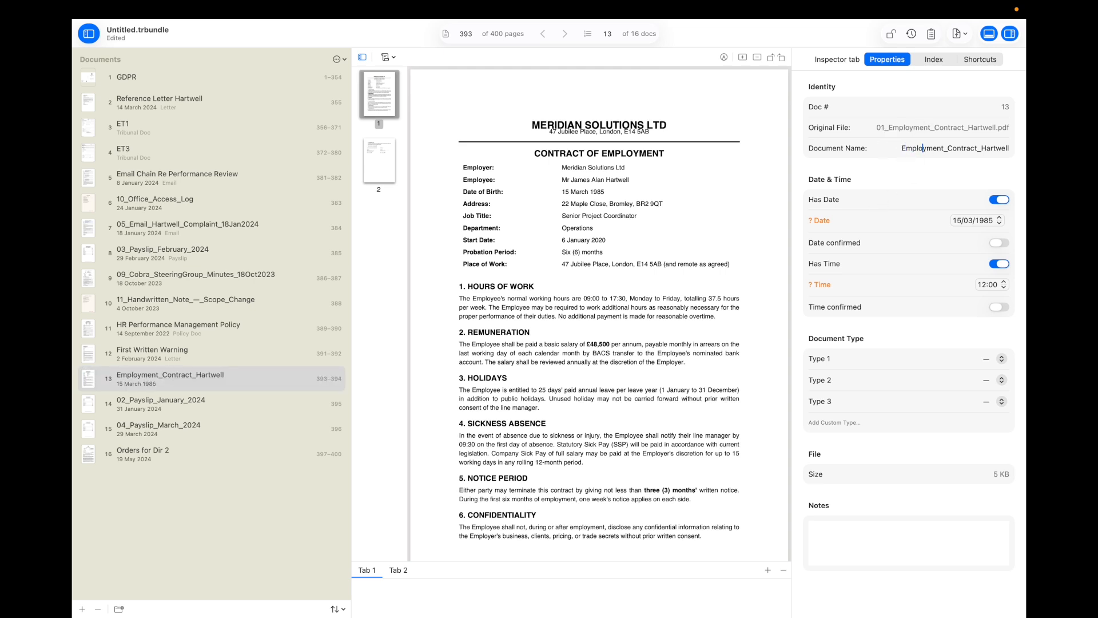
pyautogui.press('Right')
pyautogui.press('Right')
pyautogui.press('Right')
pyautogui.press('Right')
pyautogui.press('BackSpace')
pyautogui.press('Right')
pyautogui.press('Right')
pyautogui.press('Right')
pyautogui.press('Right')
pyautogui.press('Right')
pyautogui.press('Right')
pyautogui.press('Right')
pyautogui.press('BackSpace')
pyautogui.press('BackSpace')
pyautogui.press('BackSpace')
pyautogui.press('BackSpace')
pyautogui.press('BackSpace')
pyautogui.press('BackSpace')
pyautogui.press('BackSpace')
pyautogui.press('BackSpace')
pyautogui.press('BackSpace')
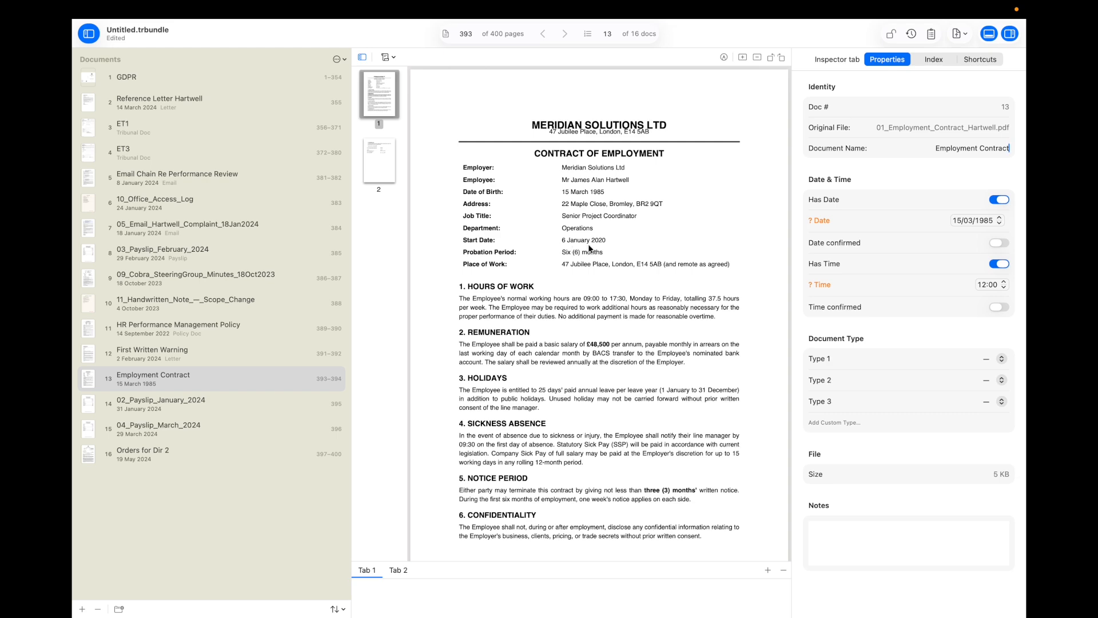
pyautogui.scroll(-10, 589, 247)
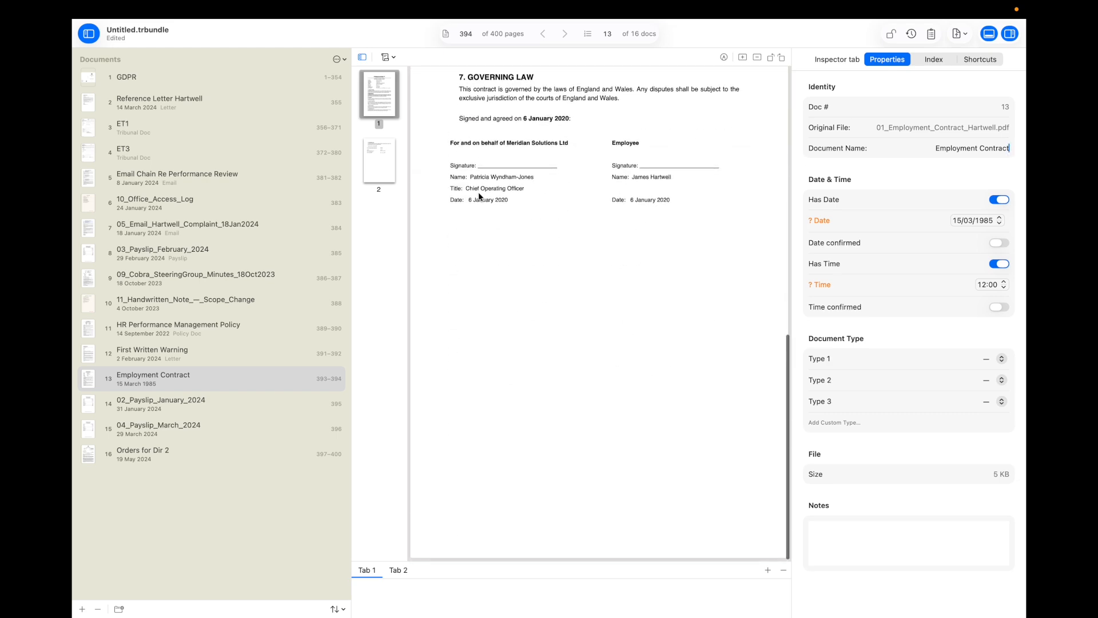
pyautogui.scroll(10, 612, 204)
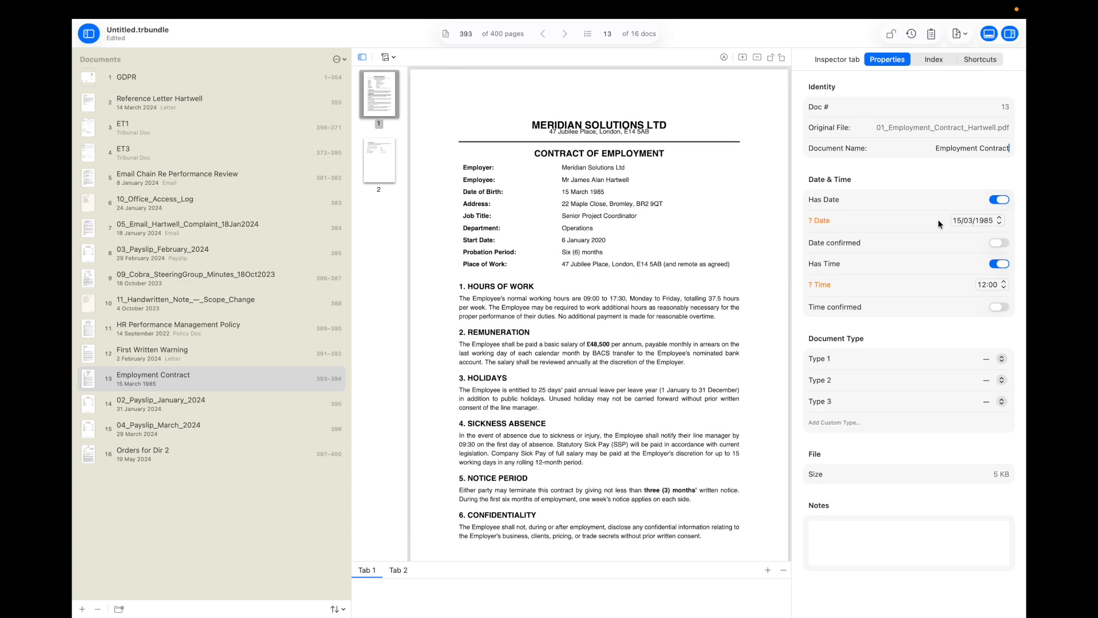
# Step: Set the Employment Contract's date to 06/01/2020 using the year stepper and calendar
pyautogui.click(983, 220)
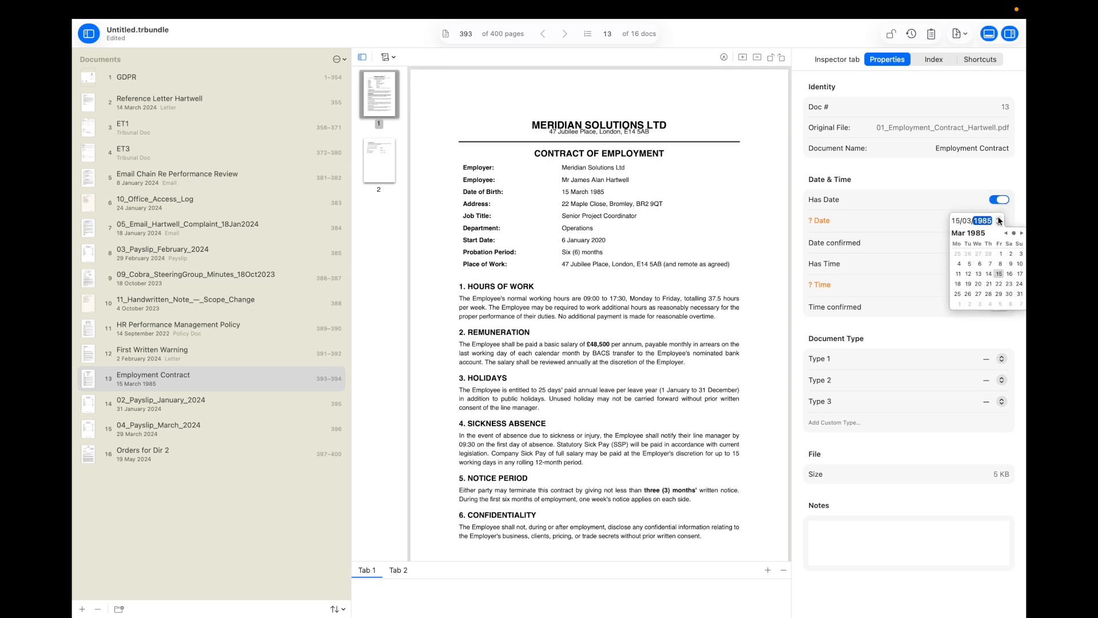
pyautogui.click(999, 218)
pyautogui.click(999, 219)
pyautogui.write('2020')
pyautogui.click(1006, 233)
pyautogui.click(1006, 233)
pyautogui.click(958, 263)
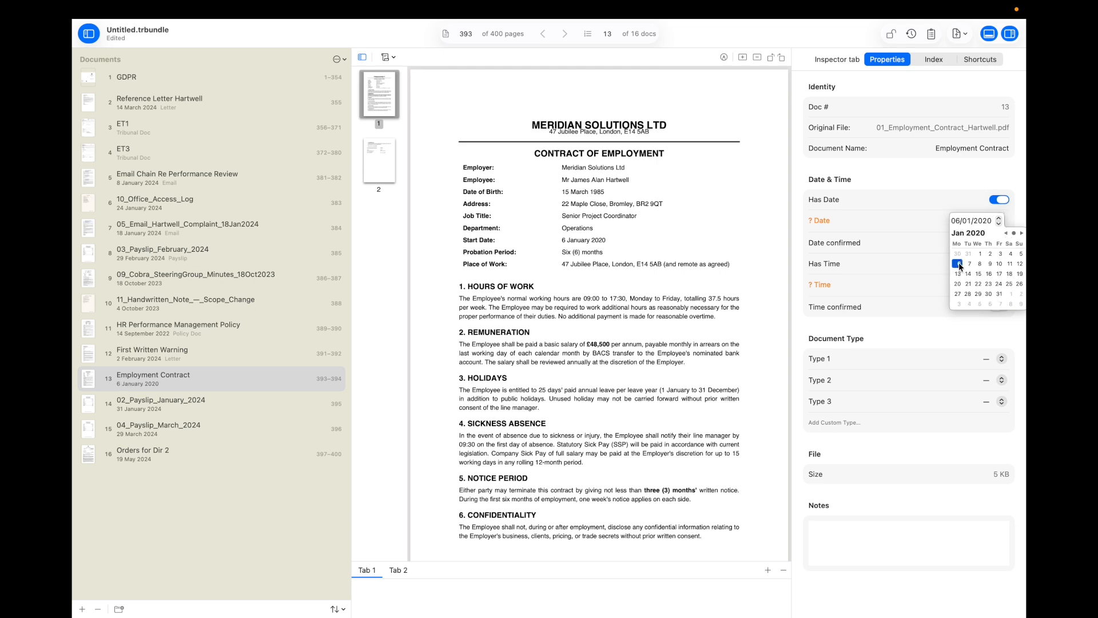
pyautogui.click(925, 271)
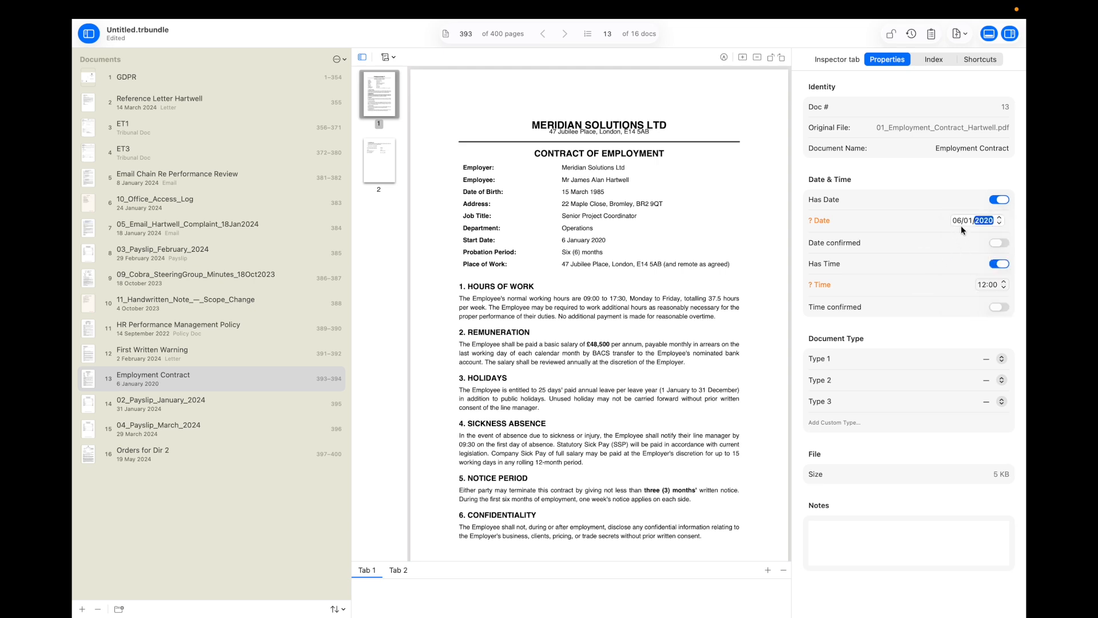
# Step: Mark the contract's date as confirmed with no time, then select the January 2024 payslip
pyautogui.click(998, 242)
pyautogui.click(999, 263)
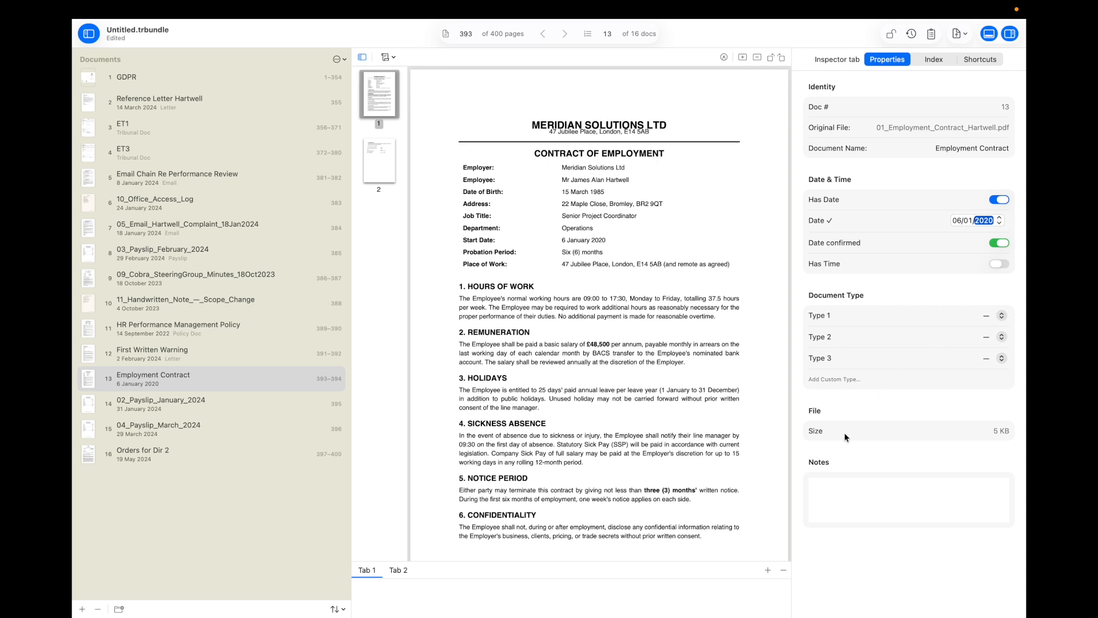
pyautogui.click(184, 410)
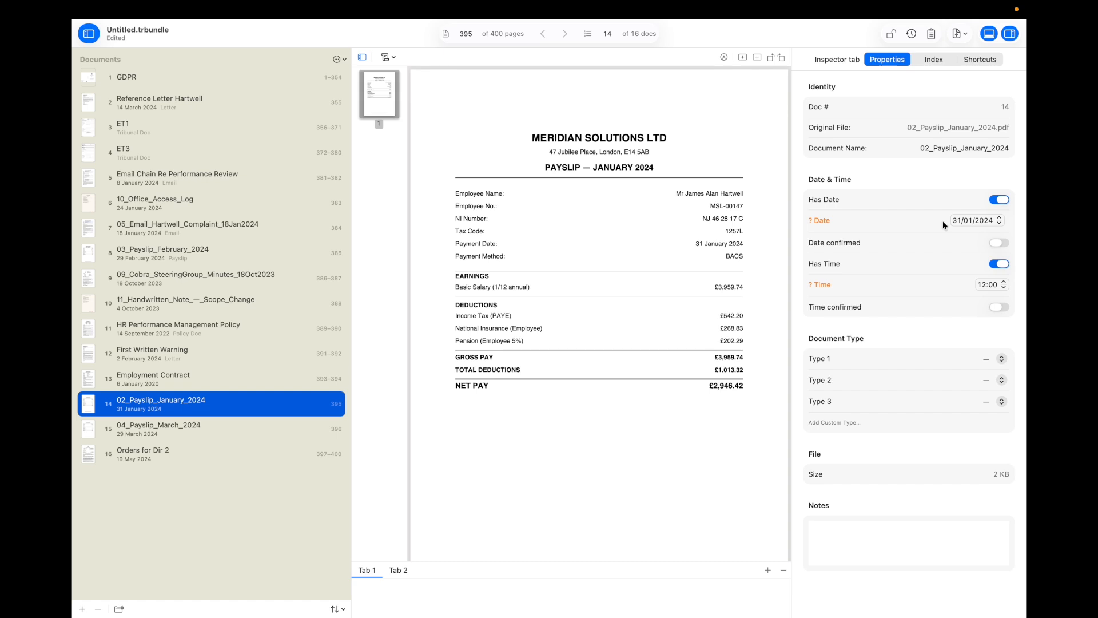
# Step: Give the January 2024 payslip a confirmed date, no time, and type Payslip
pyautogui.moveTo(694, 243); pyautogui.dragTo(748, 245)
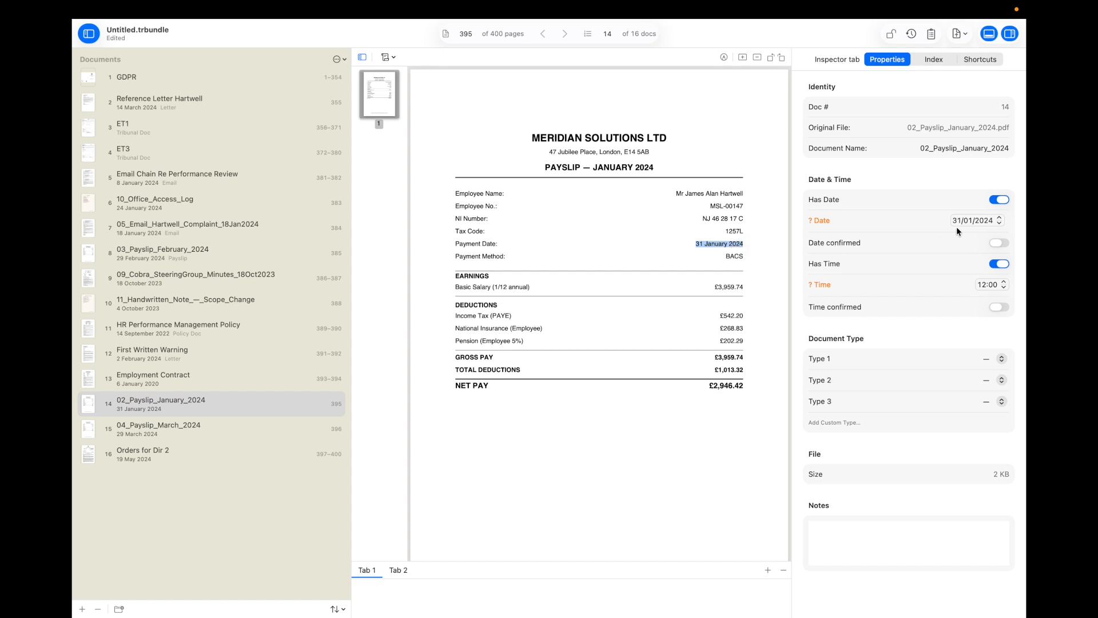
pyautogui.click(998, 243)
pyautogui.click(997, 263)
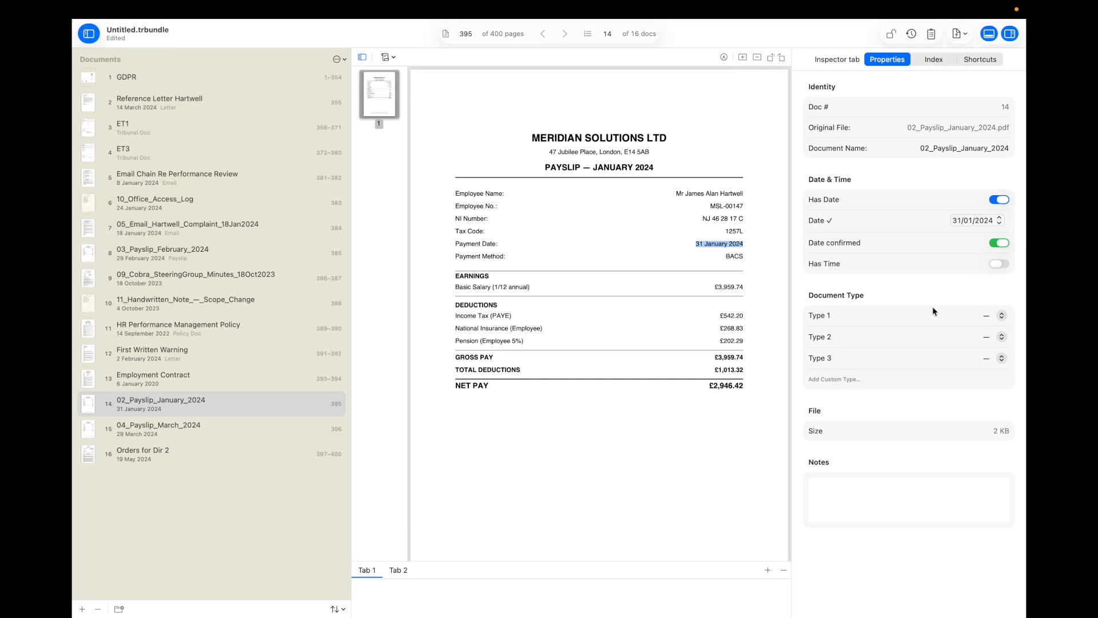
pyautogui.click(983, 312)
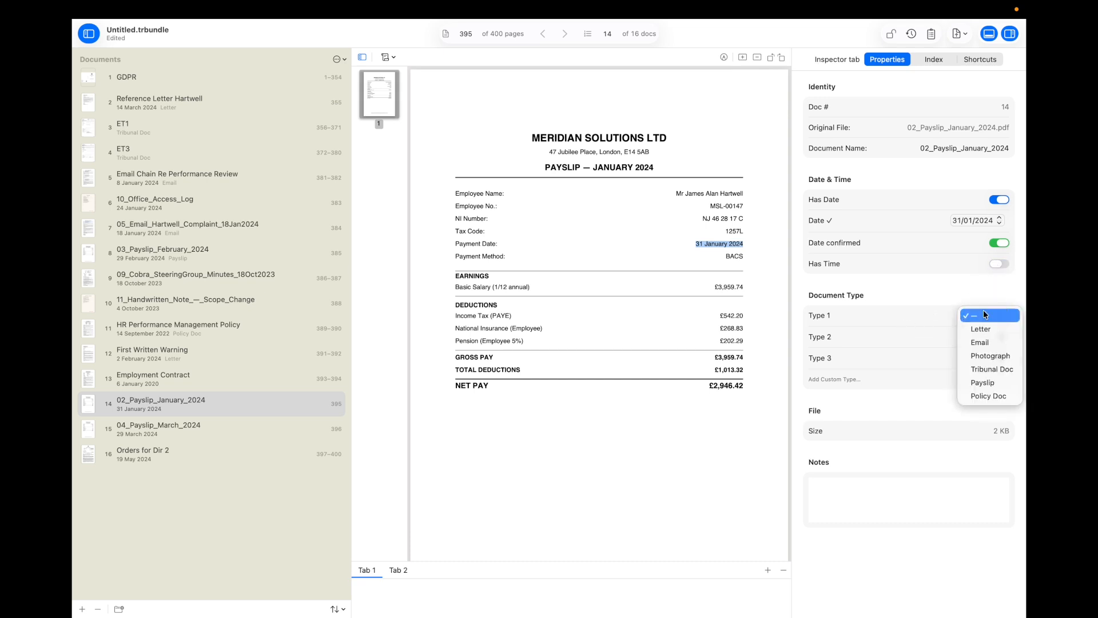
pyautogui.click(984, 387)
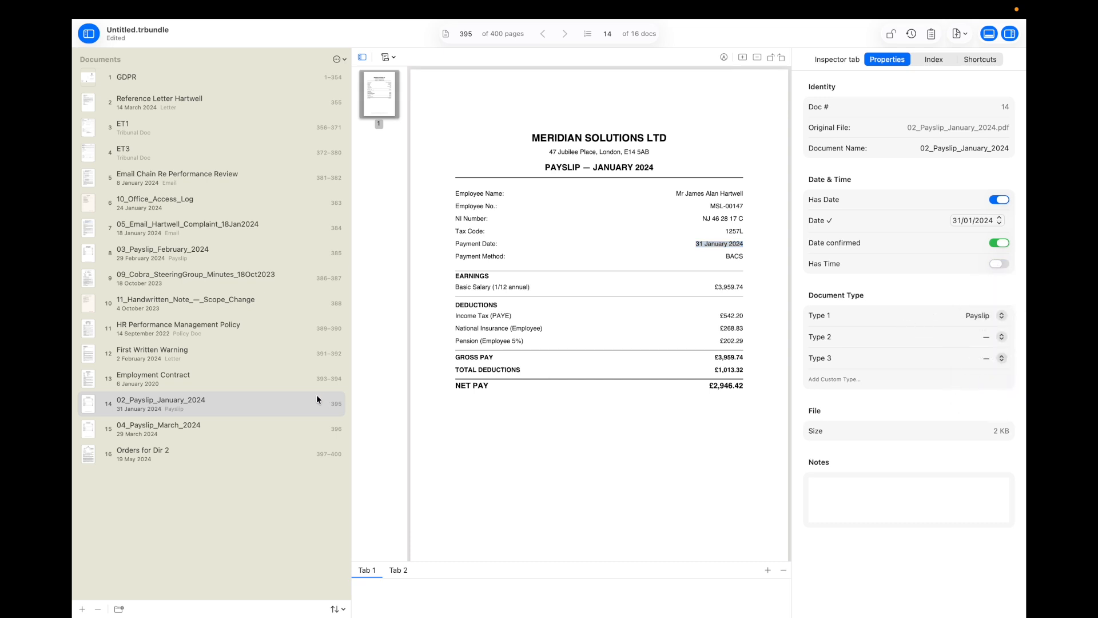
# Step: Type the March 2024 payslip as Payslip with a confirmed 29/03/2024 date and no time
pyautogui.click(204, 433)
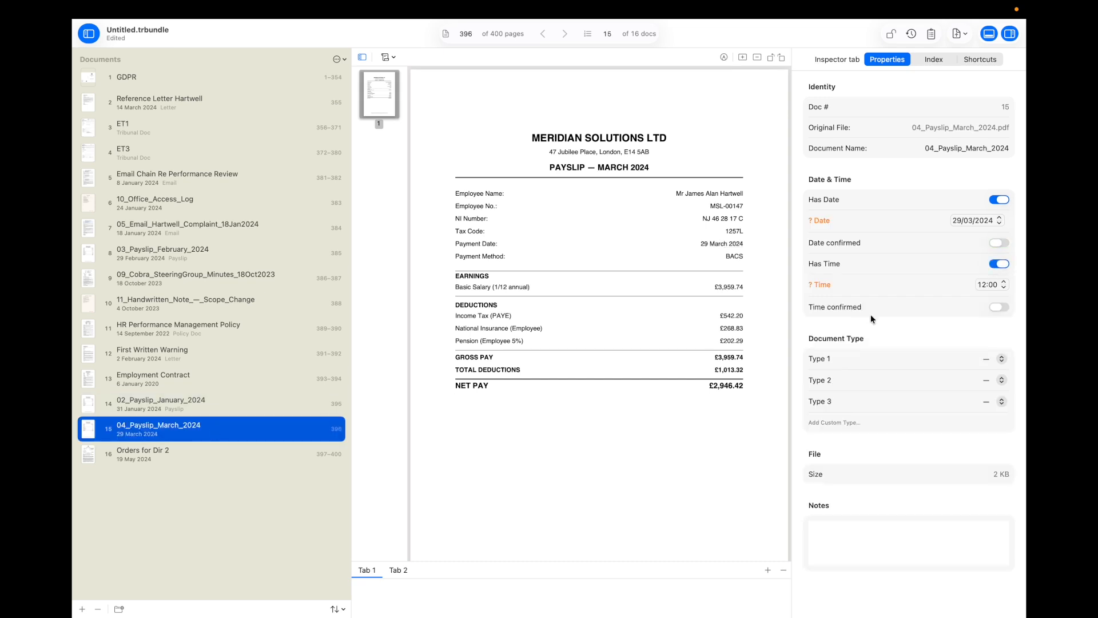
pyautogui.click(983, 360)
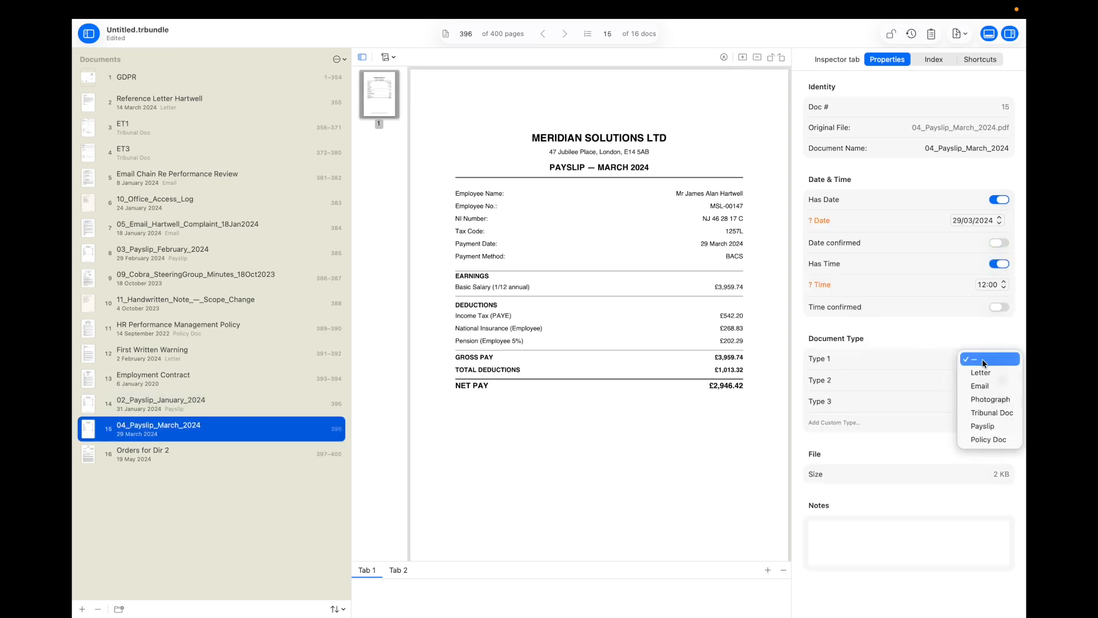
pyautogui.click(979, 426)
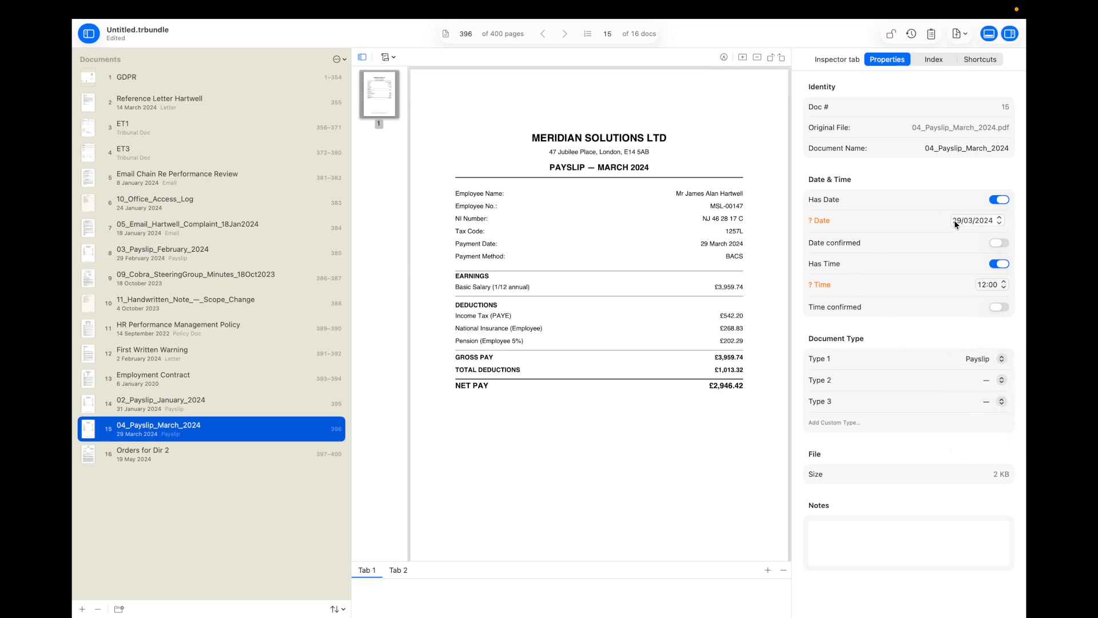
pyautogui.click(998, 243)
pyautogui.click(1000, 264)
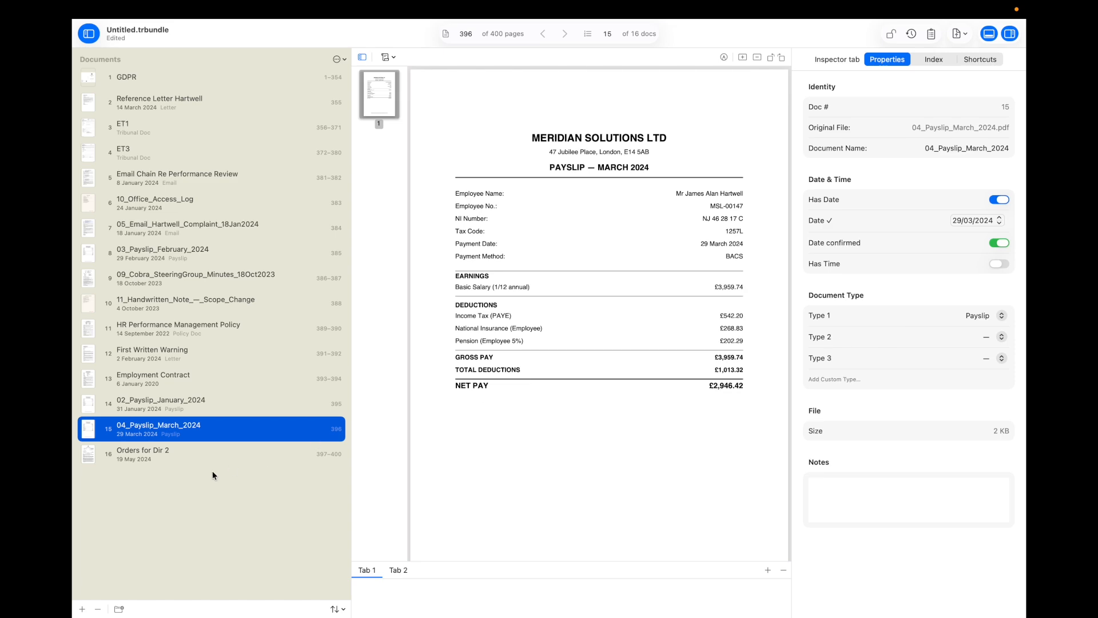
pyautogui.click(195, 458)
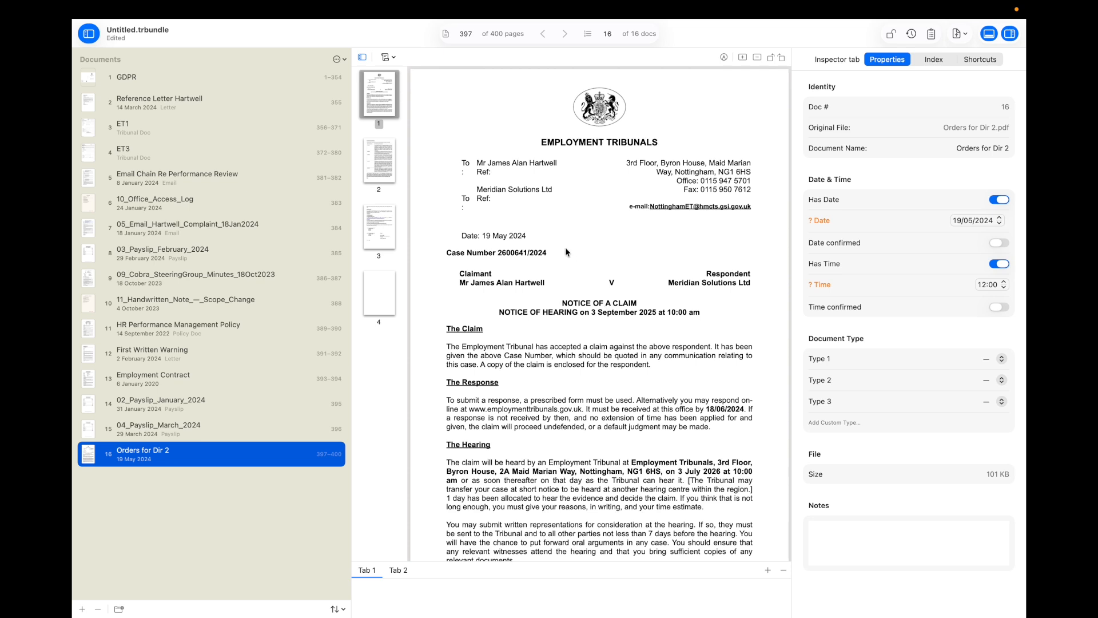
pyautogui.click(382, 104)
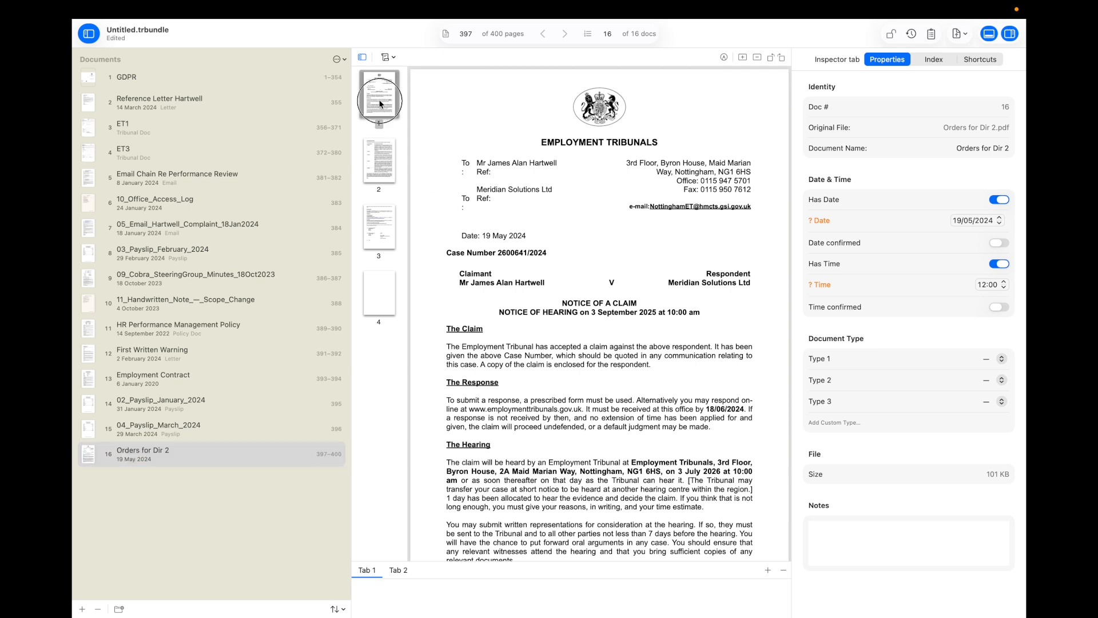
pyautogui.press('Down')
pyautogui.press('Down')
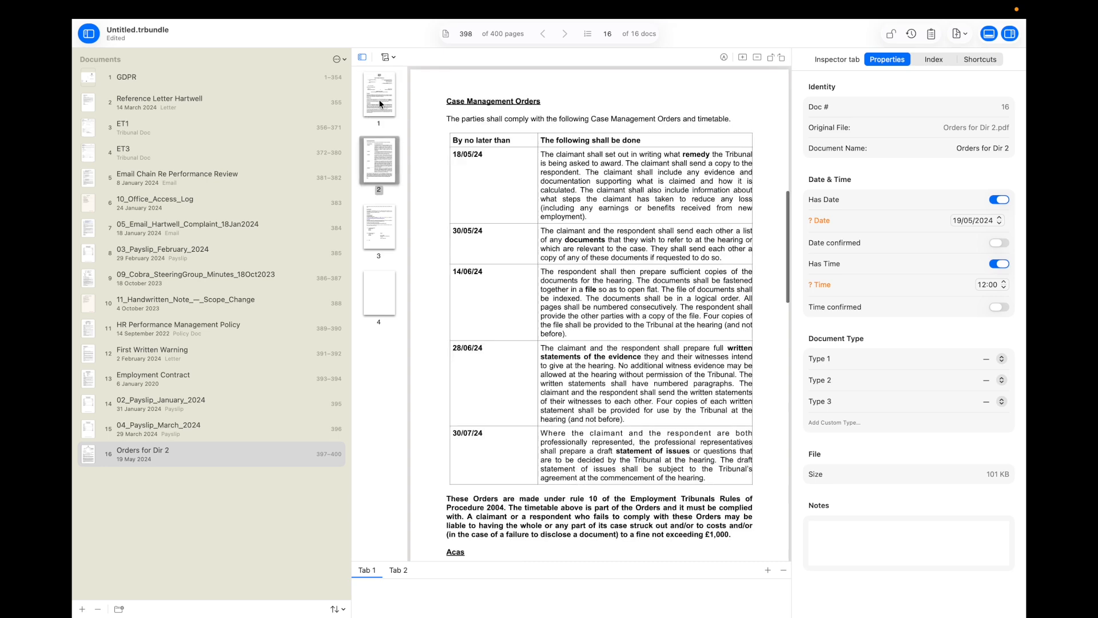
pyautogui.press('Down')
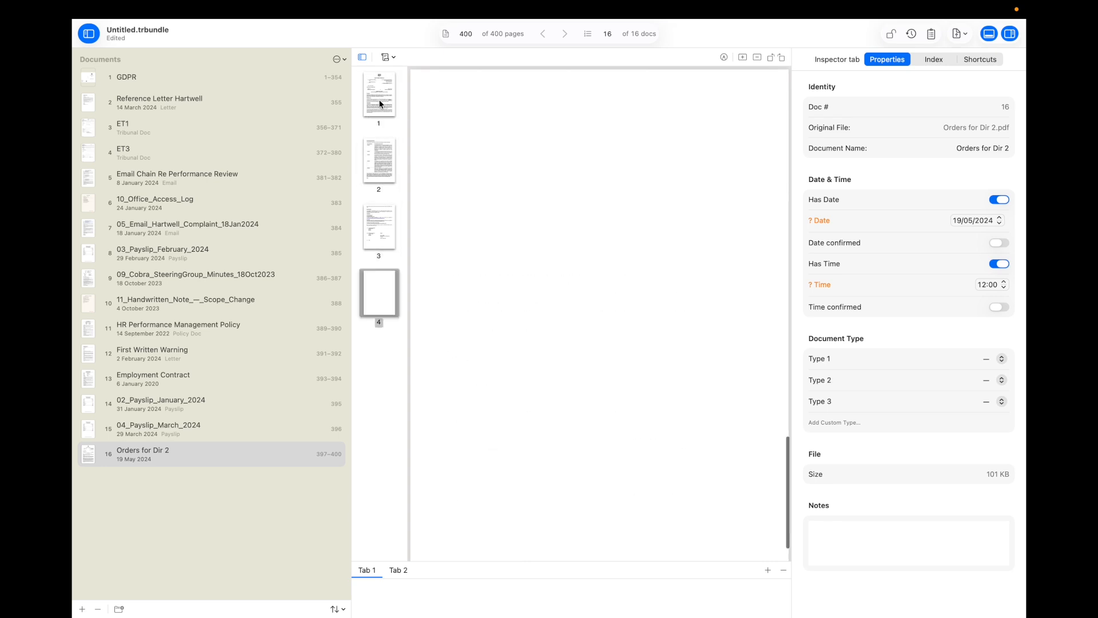
pyautogui.scroll(10, 490, 270)
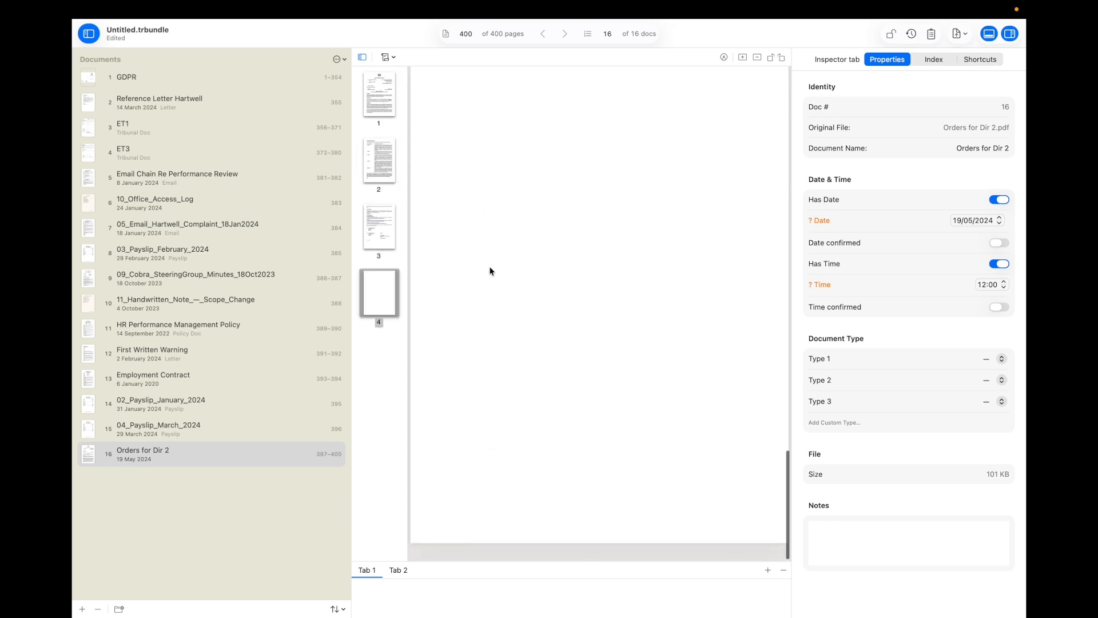
pyautogui.scroll(-3, 490, 270)
pyautogui.scroll(12, 490, 270)
pyautogui.scroll(1, 490, 270)
pyautogui.scroll(-10, 490, 271)
pyautogui.scroll(-3, 490, 271)
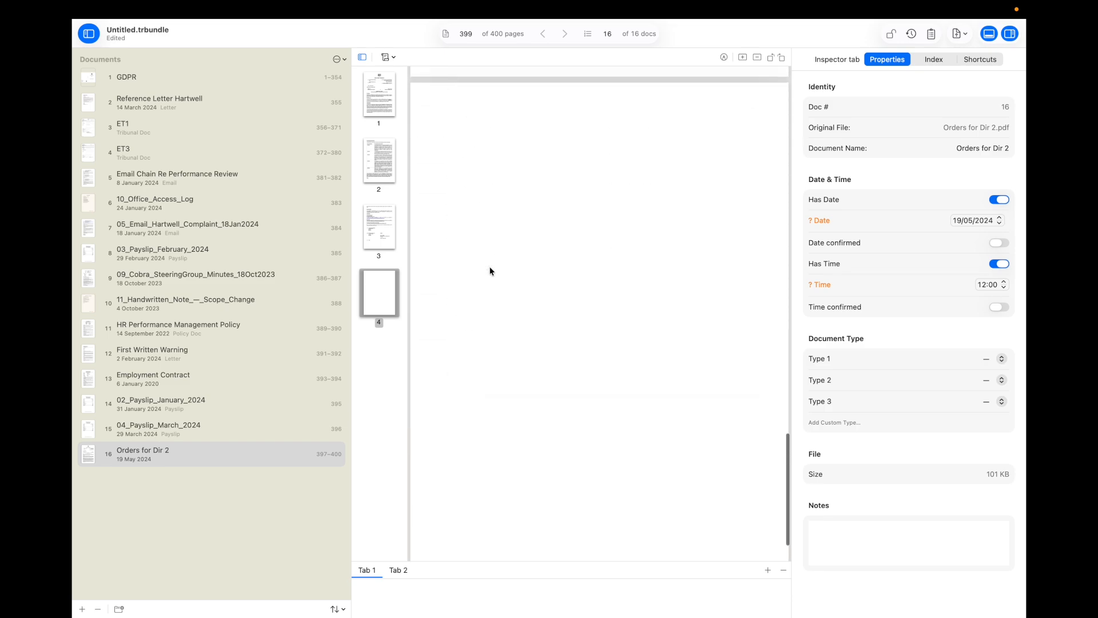
pyautogui.scroll(12, 490, 270)
pyautogui.scroll(4, 490, 270)
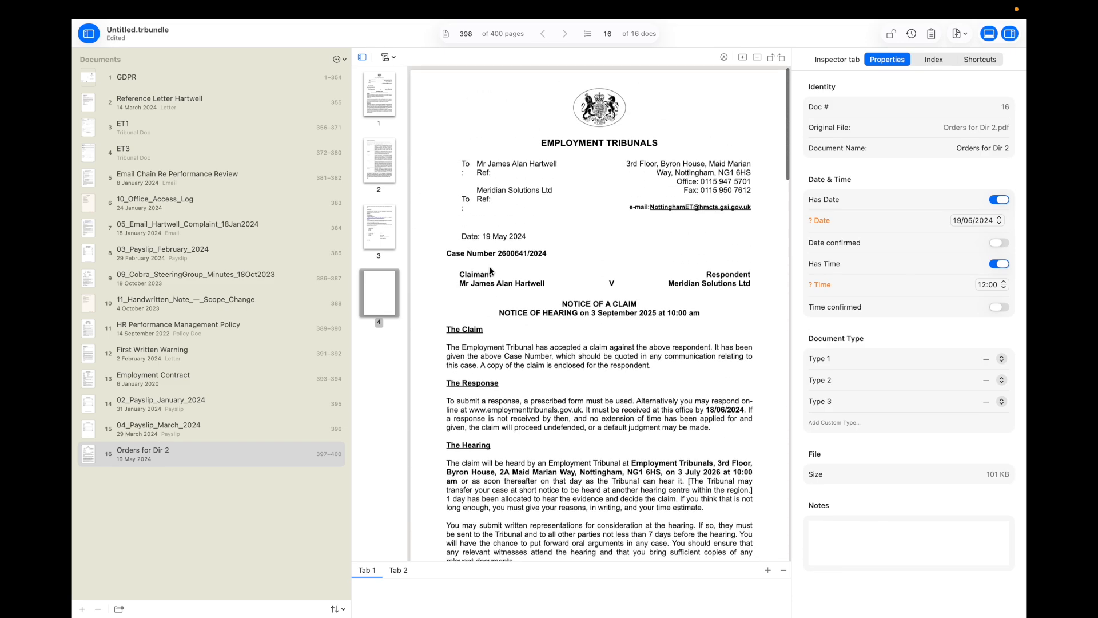
# Step: Delete the blank page 4 of Orders for Dir 2, then return to page 1
pyautogui.click(383, 286)
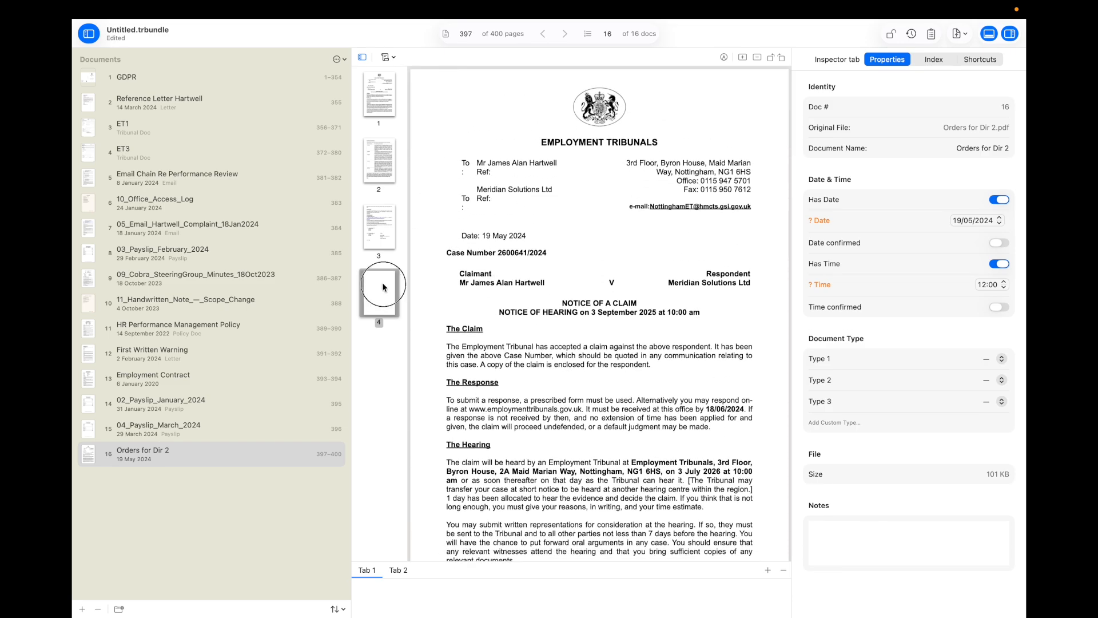
pyautogui.rightClick(383, 287)
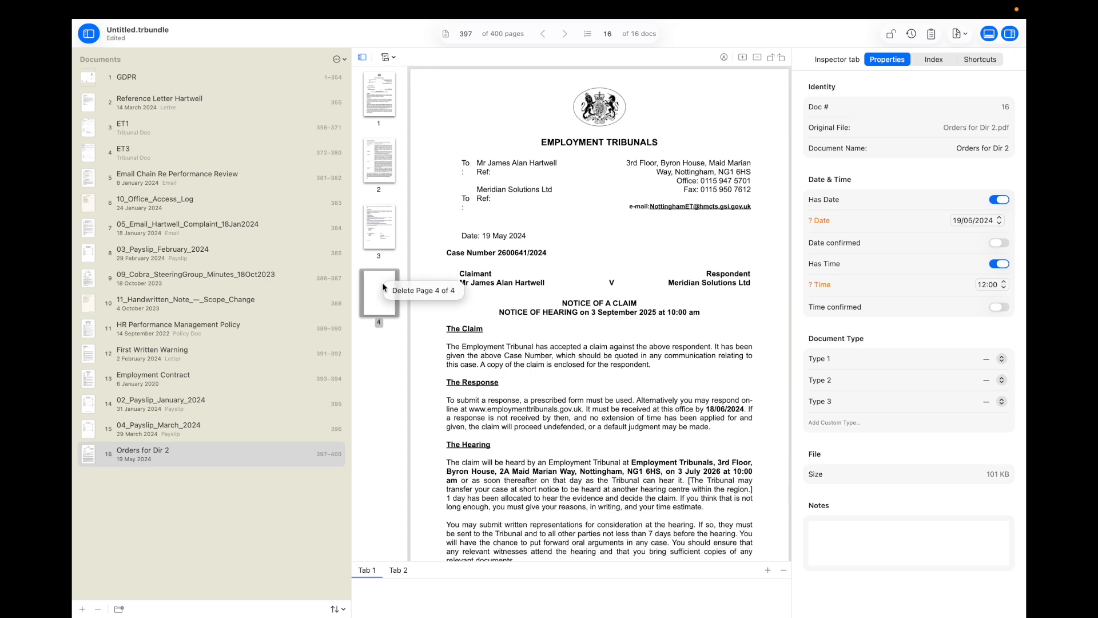
pyautogui.click(414, 290)
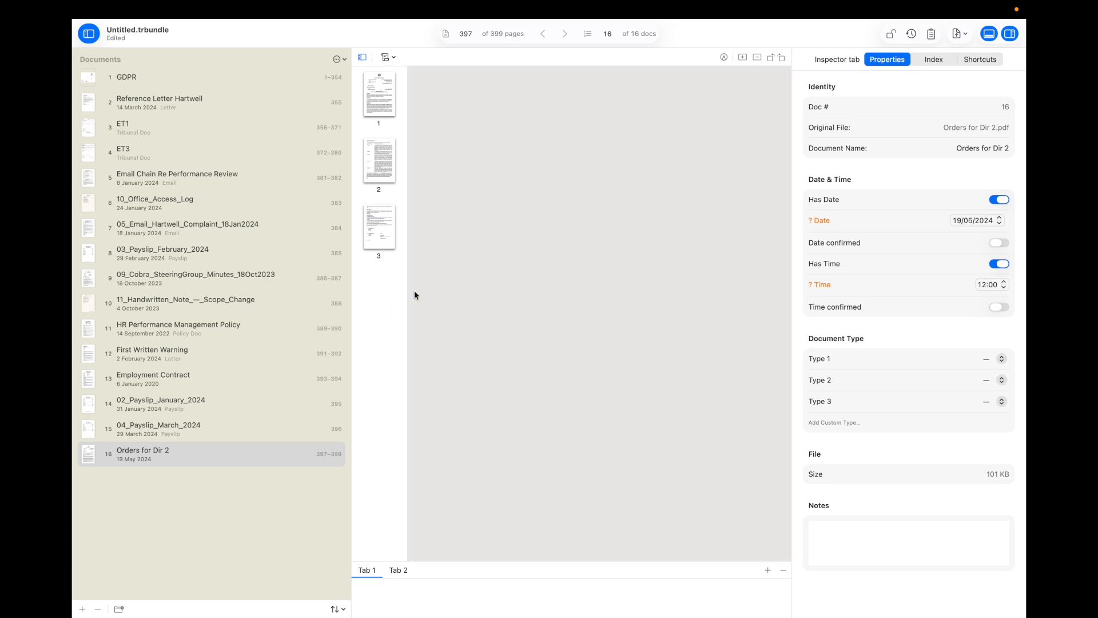
pyautogui.click(385, 223)
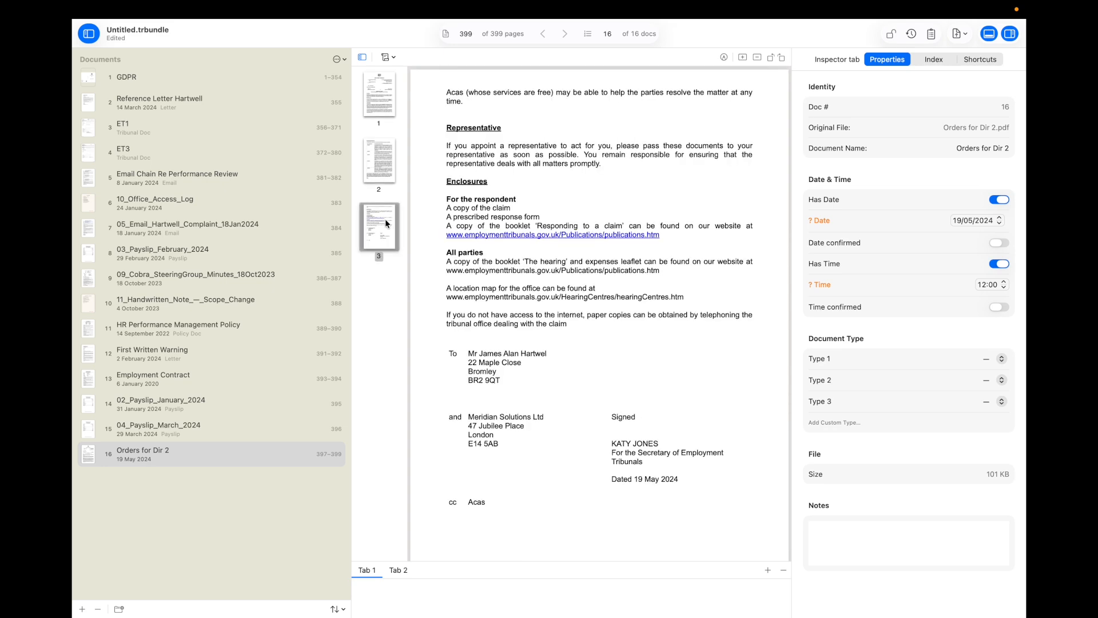
pyautogui.press('Up')
pyautogui.press('Up')
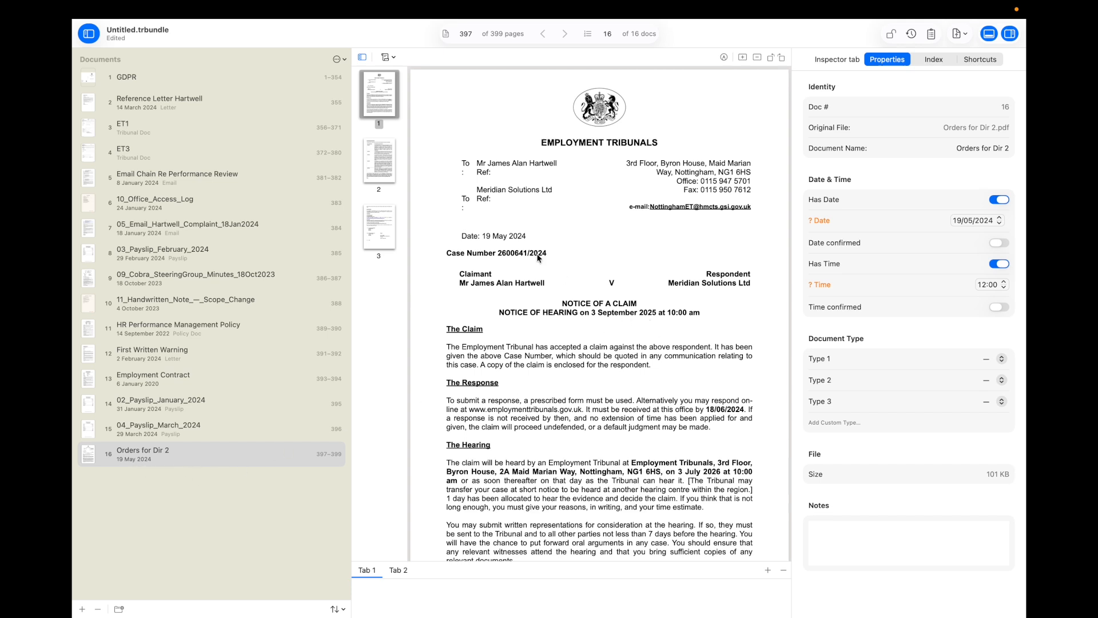
# Step: Confirm Orders for Dir 2's 19/05/2024 date with no time and type it Tribunal Doc
pyautogui.click(1000, 198)
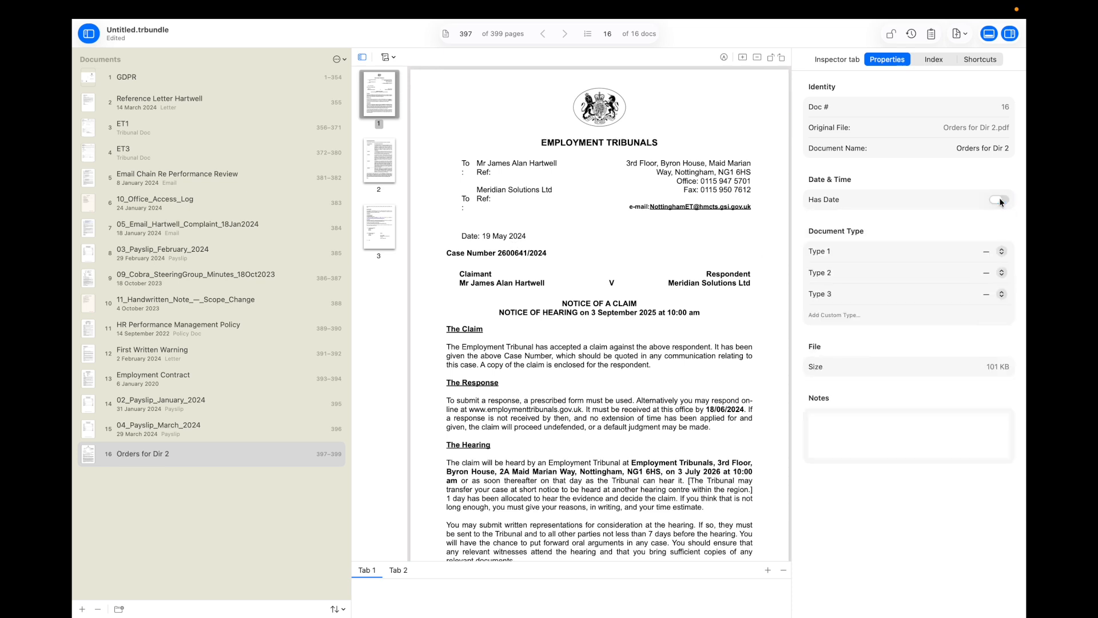
pyautogui.click(999, 198)
pyautogui.click(1003, 243)
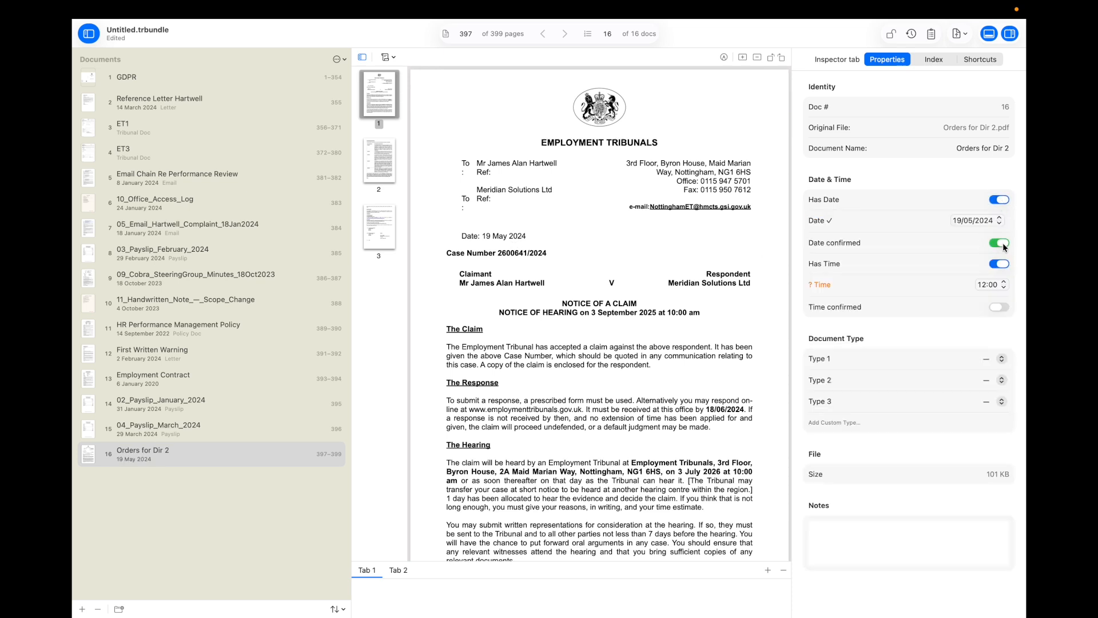
pyautogui.click(999, 265)
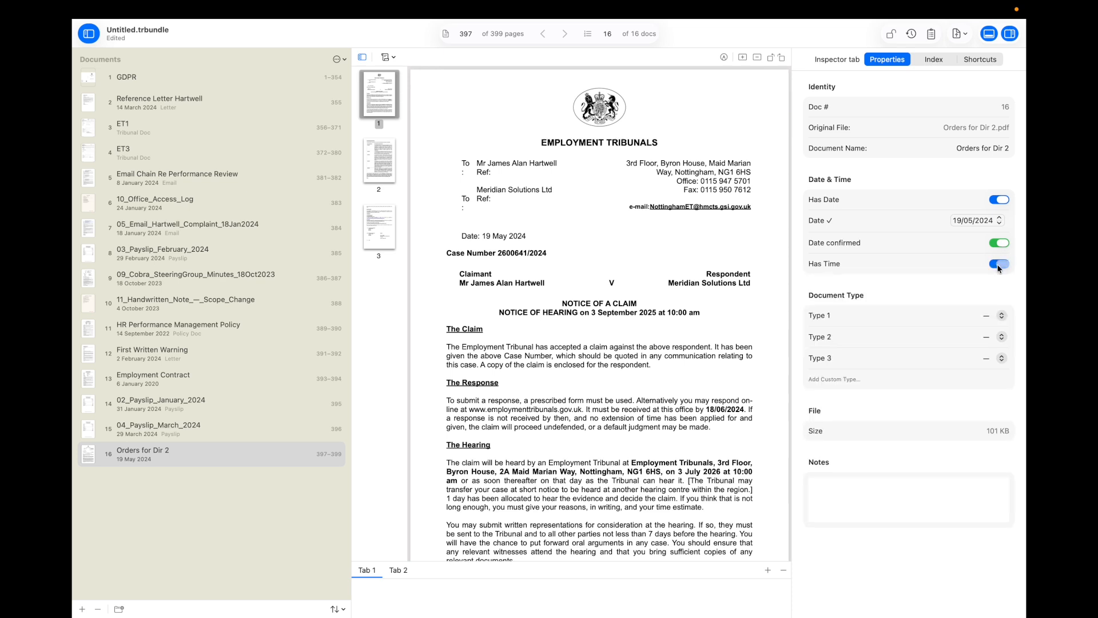
pyautogui.click(990, 317)
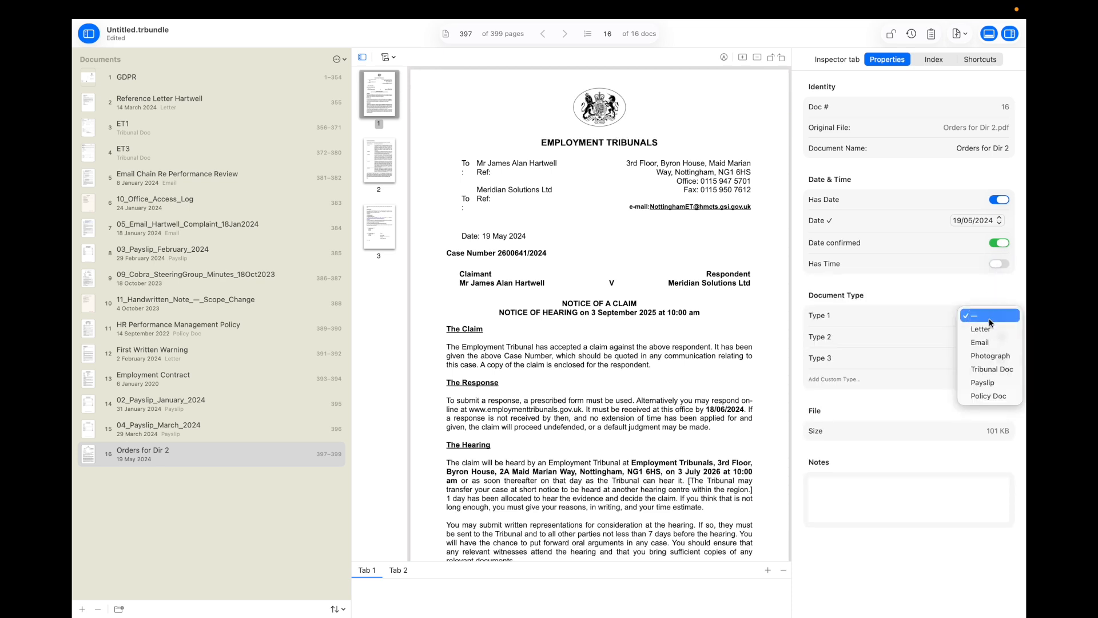
pyautogui.click(989, 368)
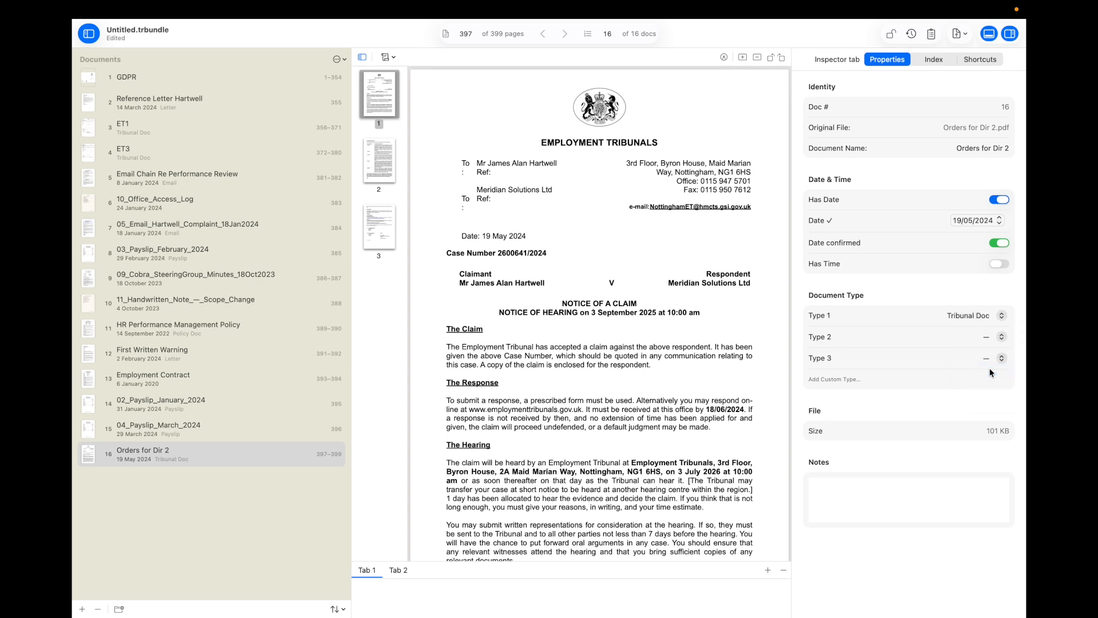
# Step: Rename document 16 from 'Orders for Dir 2' to 'Orders for Directions'
pyautogui.click(1002, 150)
pyautogui.press('Delete')
pyautogui.press('Delete')
pyautogui.write('ections')
pyautogui.click(921, 148)
pyautogui.click(984, 148)
pyautogui.press('BackSpace')
# Step: Review the handwritten scope change note, then the GDPR document
pyautogui.click(172, 304)
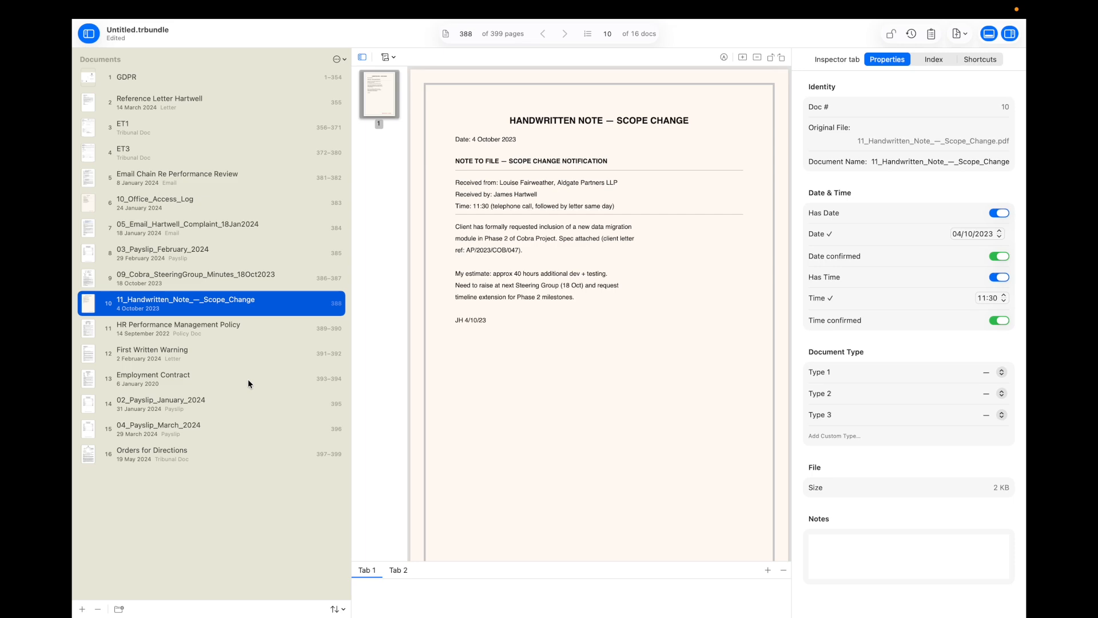
pyautogui.moveTo(493, 1)
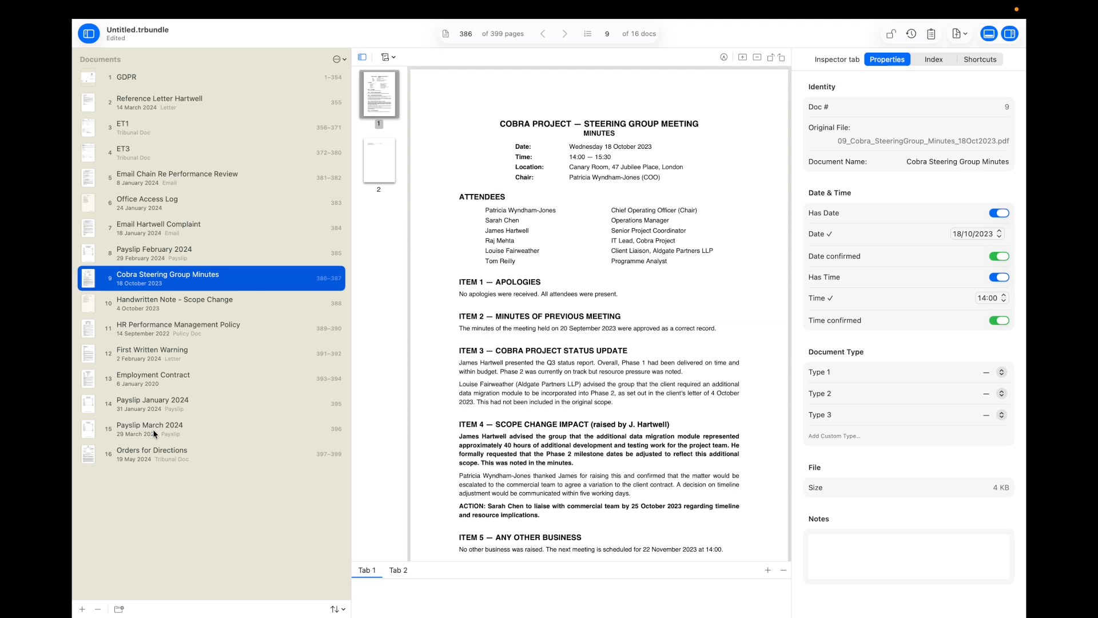
pyautogui.click(146, 82)
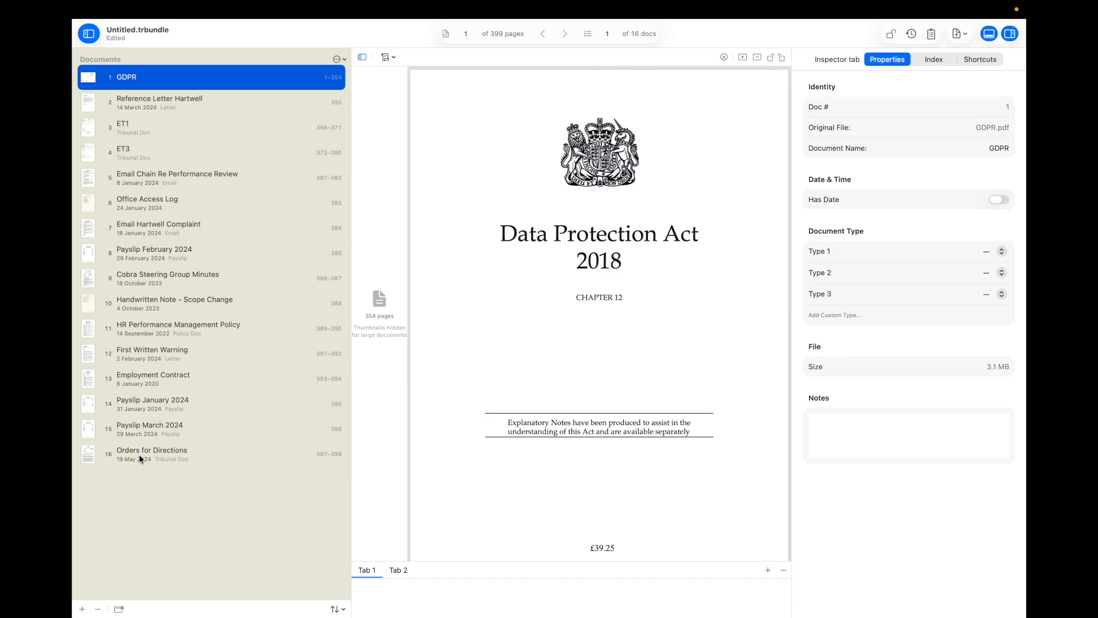
# Step: Select all 16 documents and sort them by date, oldest first, then check Orders for Directions
pyautogui.keyDown('shift'); pyautogui.click(138, 454); pyautogui.keyUp('shift')
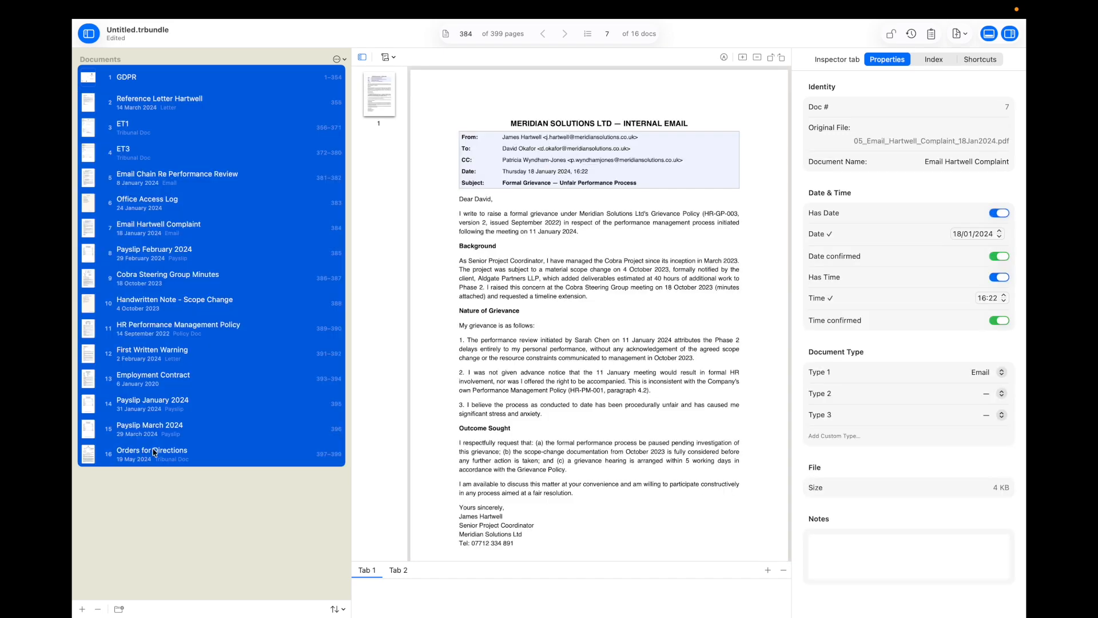
pyautogui.click(344, 60)
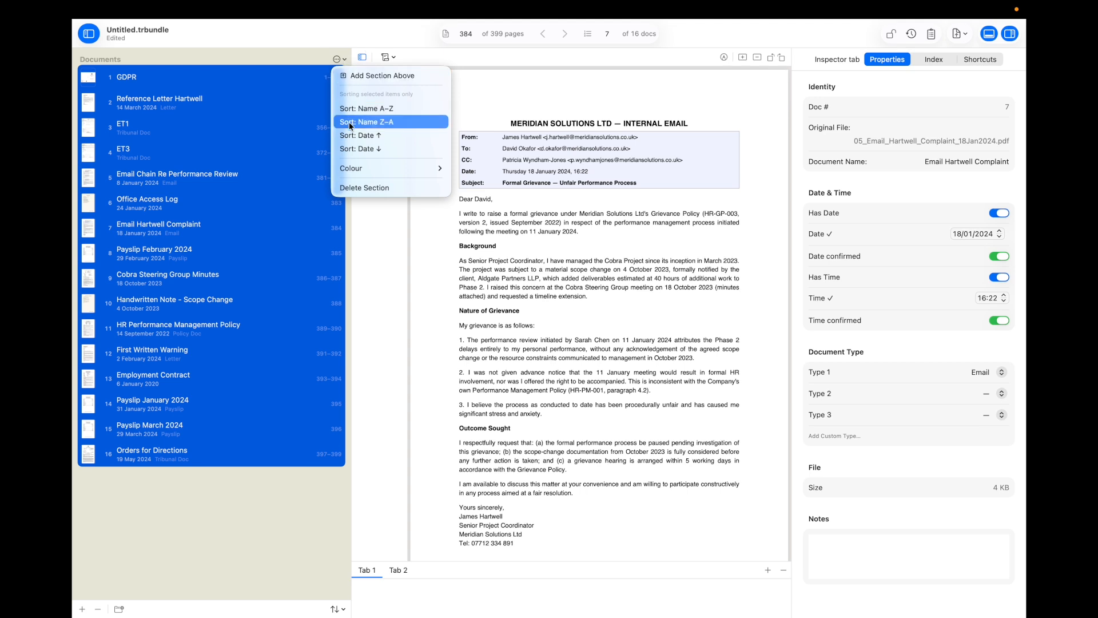
pyautogui.click(350, 136)
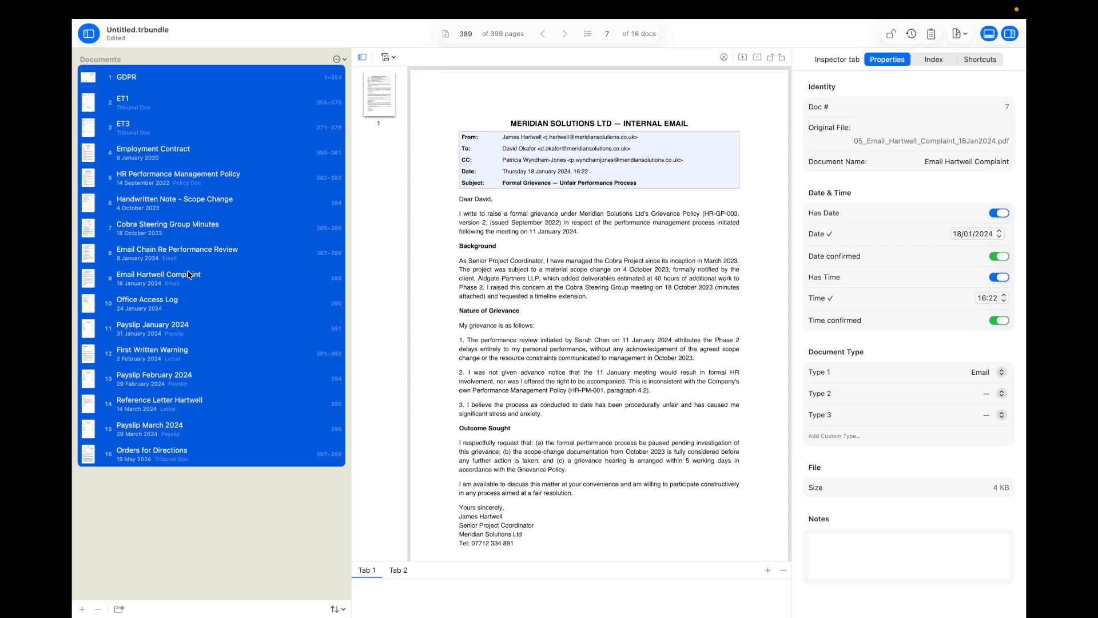
pyautogui.click(174, 158)
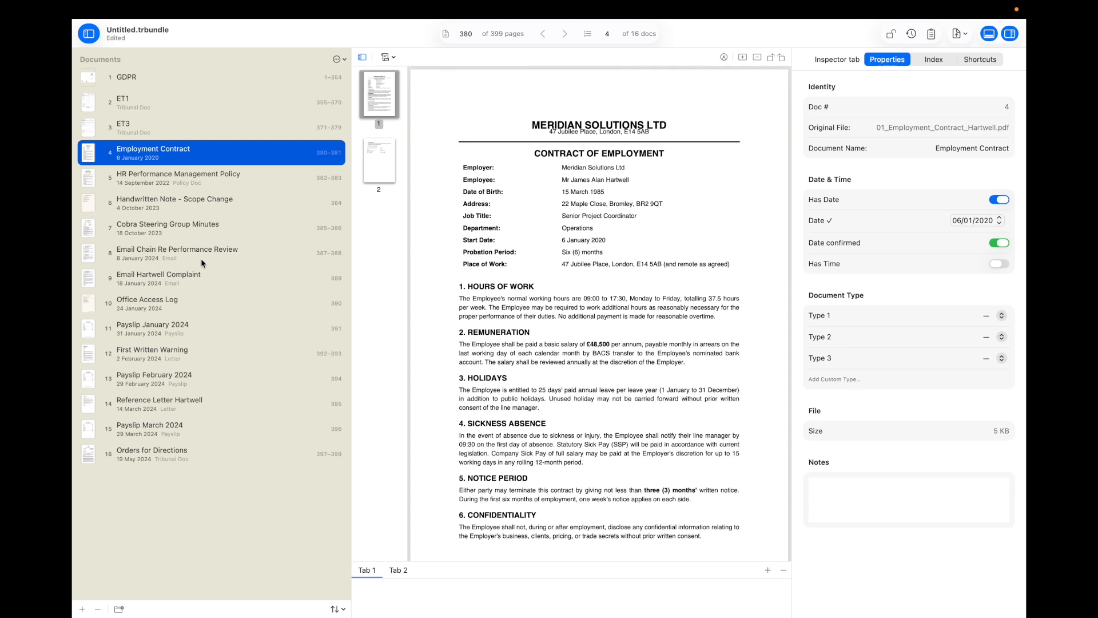
pyautogui.click(166, 458)
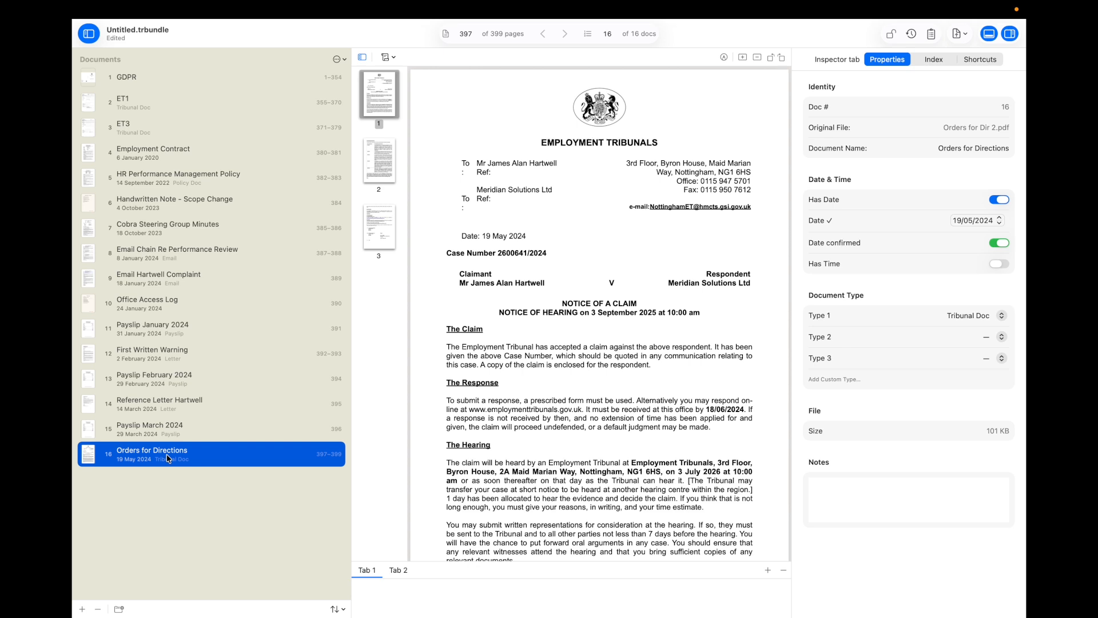
# Step: Add a 'Tribunal Documents' section above GDPR, then select GDPR, ET1 and ET3
pyautogui.click(190, 81)
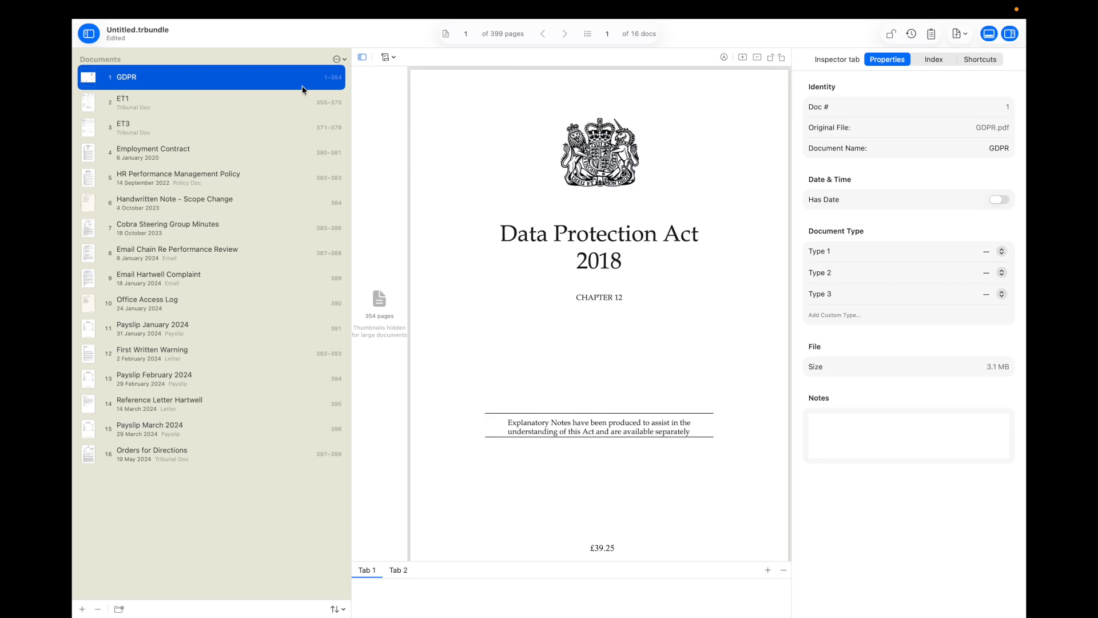
pyautogui.click(345, 58)
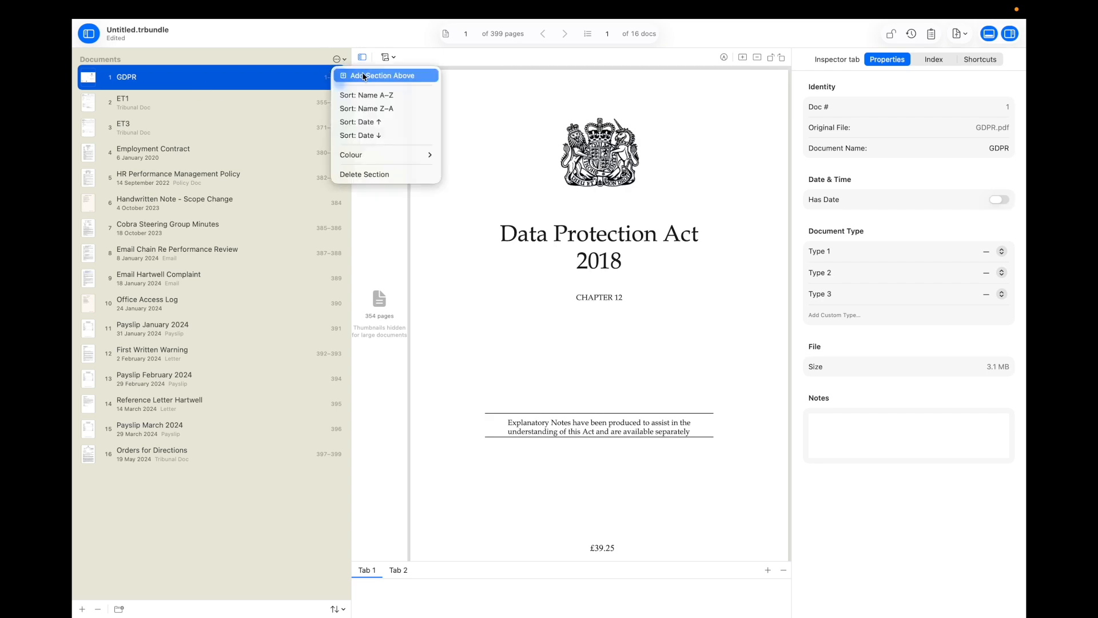
pyautogui.click(364, 76)
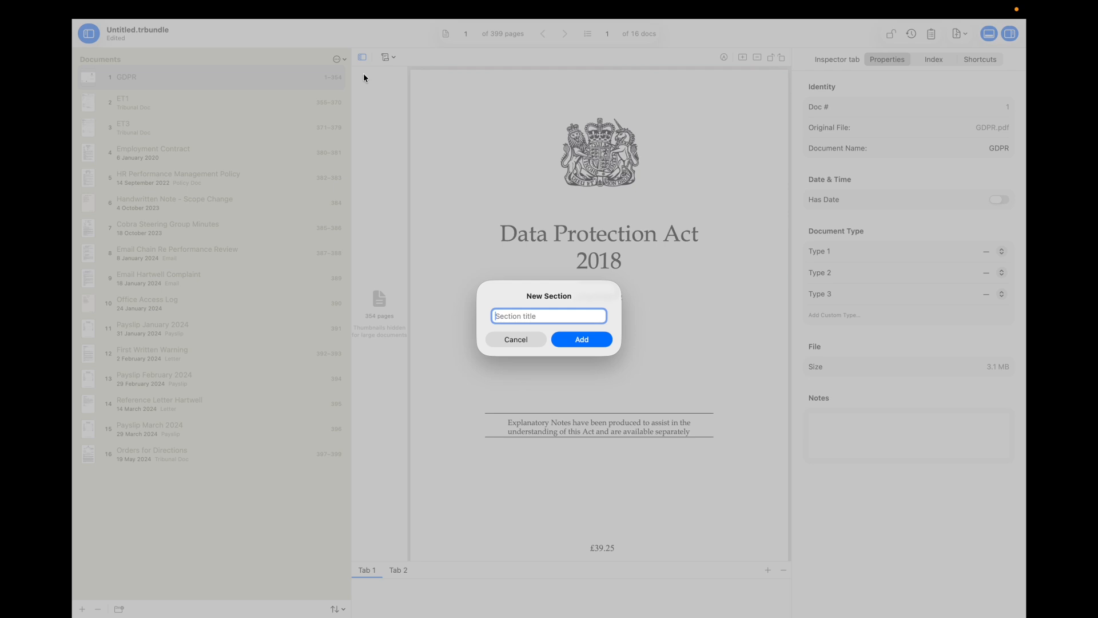
pyautogui.write('Tribunal Documents')
pyautogui.press('Return')
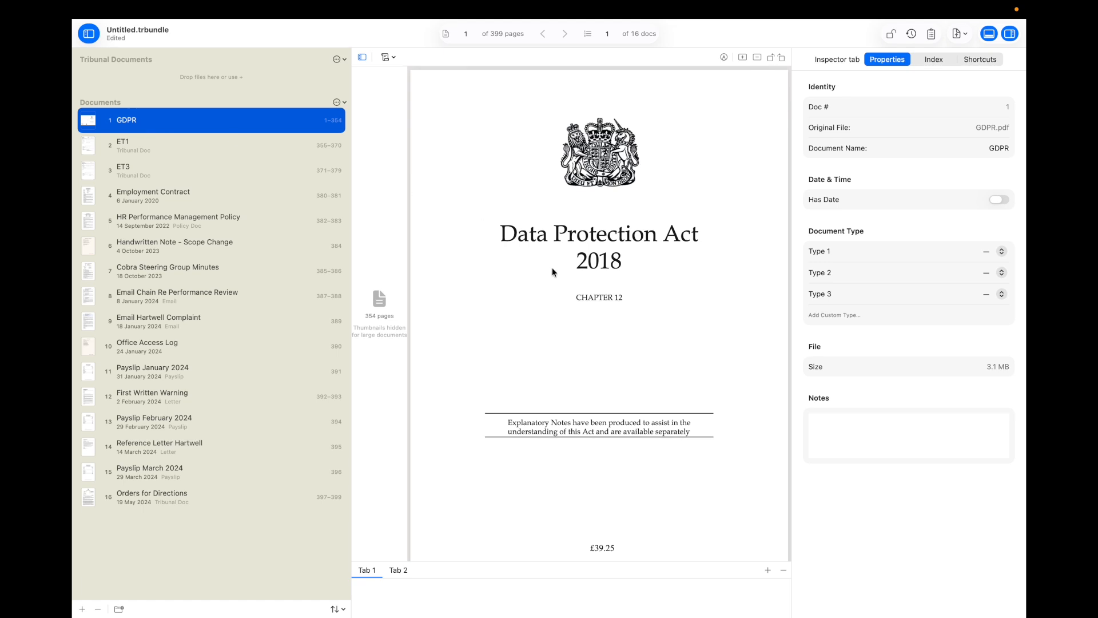
pyautogui.keyDown('shift'); pyautogui.click(161, 176); pyautogui.keyUp('shift')
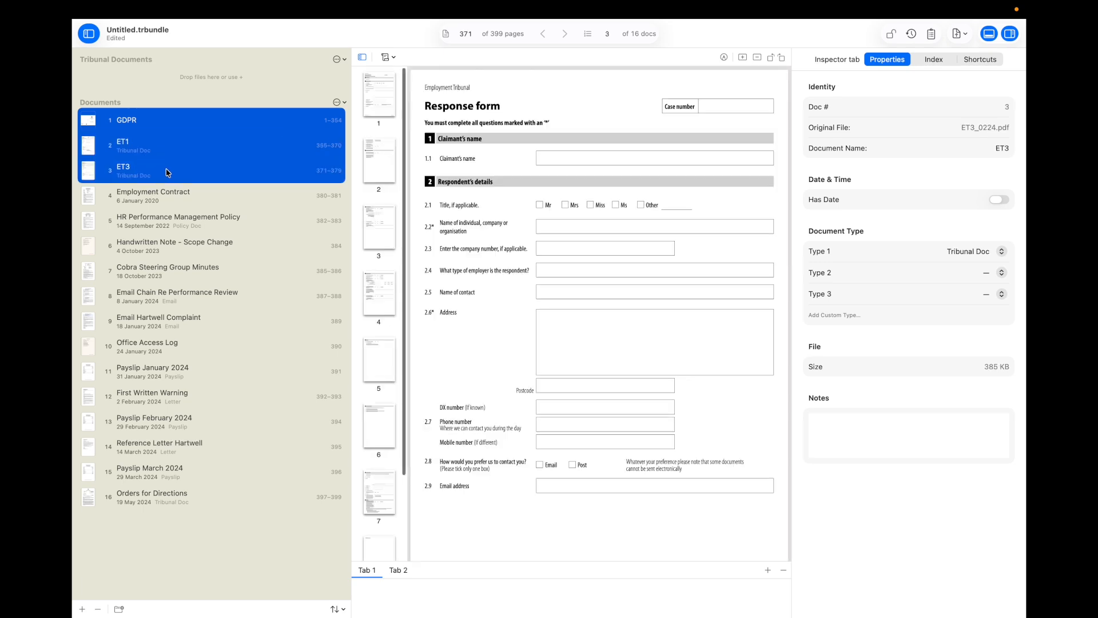
# Step: Move ET1, ET3, Orders for Directions and GDPR into Tribunal Documents, with GDPR last
pyautogui.moveTo(205, 125); pyautogui.dragTo(178, 73)
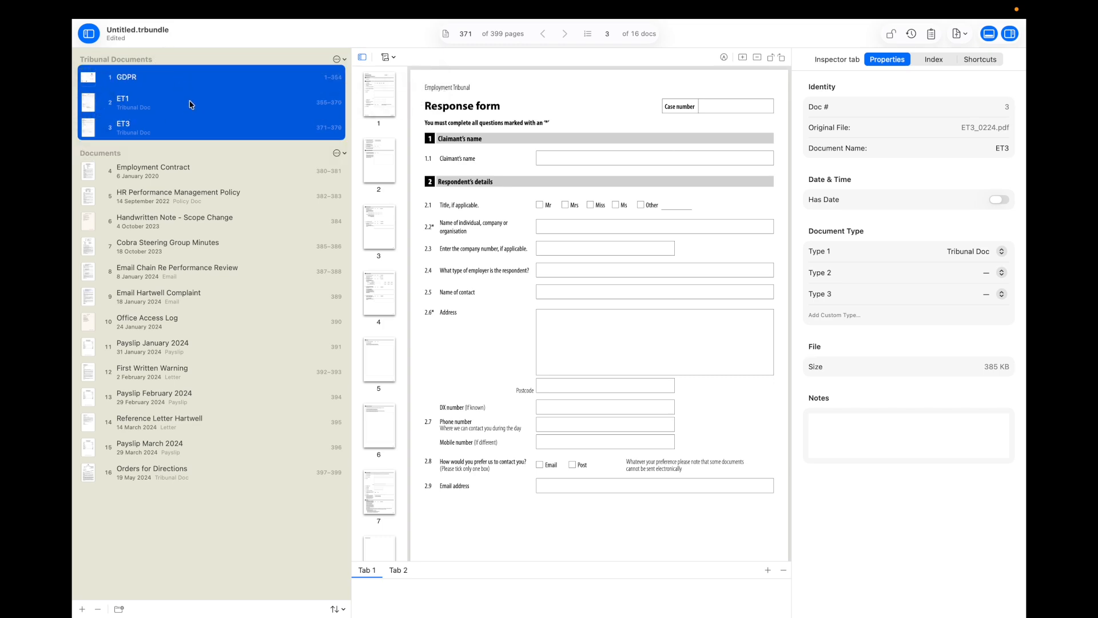
pyautogui.click(174, 473)
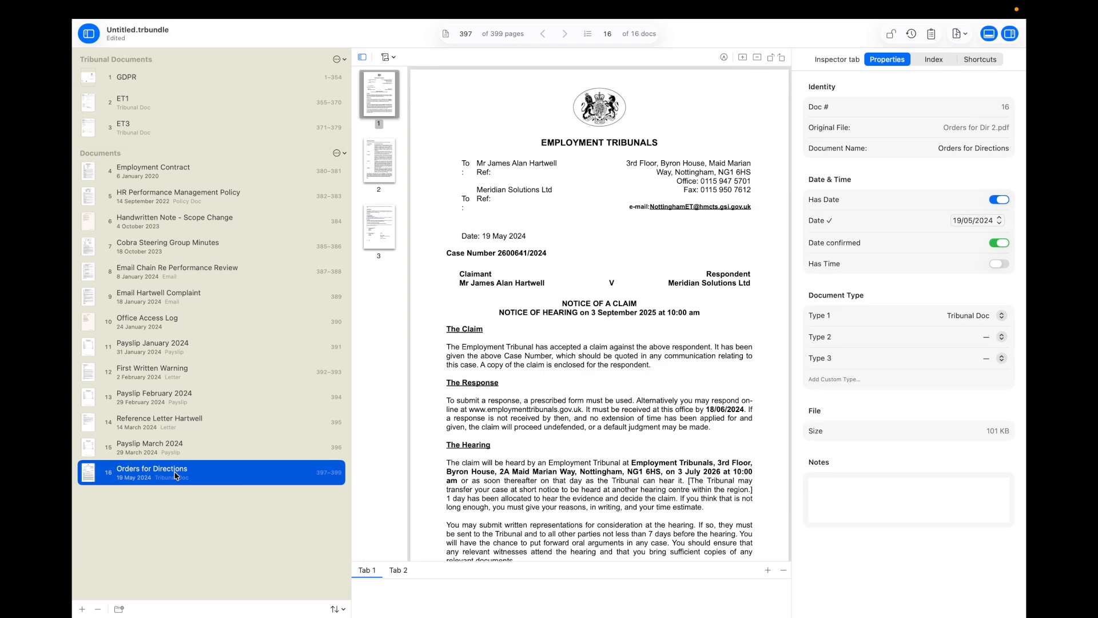
pyautogui.moveTo(175, 475); pyautogui.dragTo(174, 125)
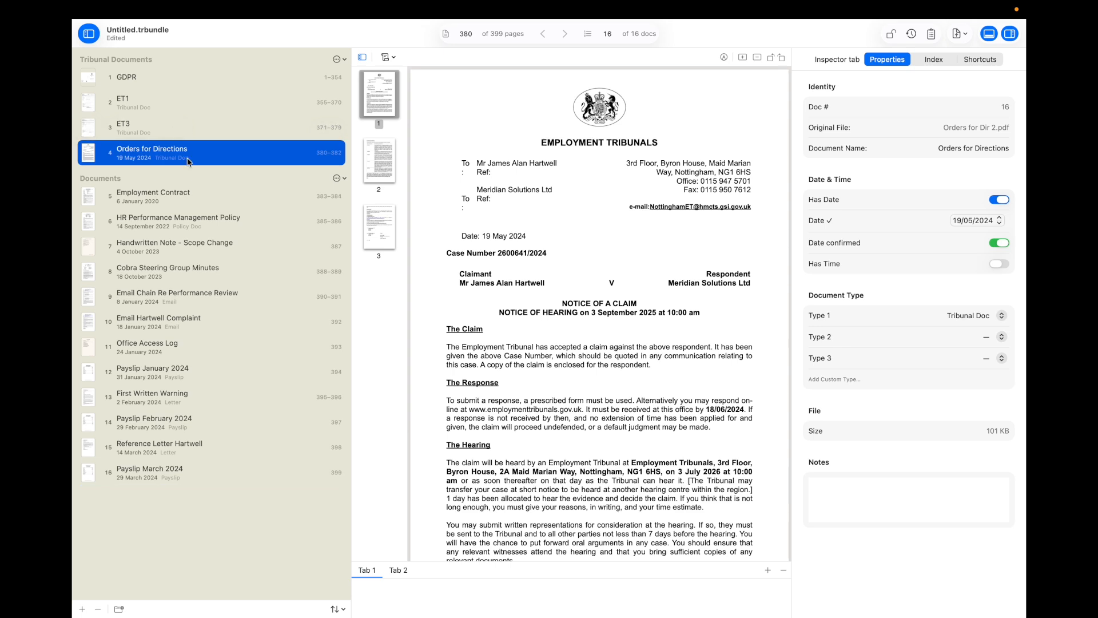
pyautogui.click(152, 81)
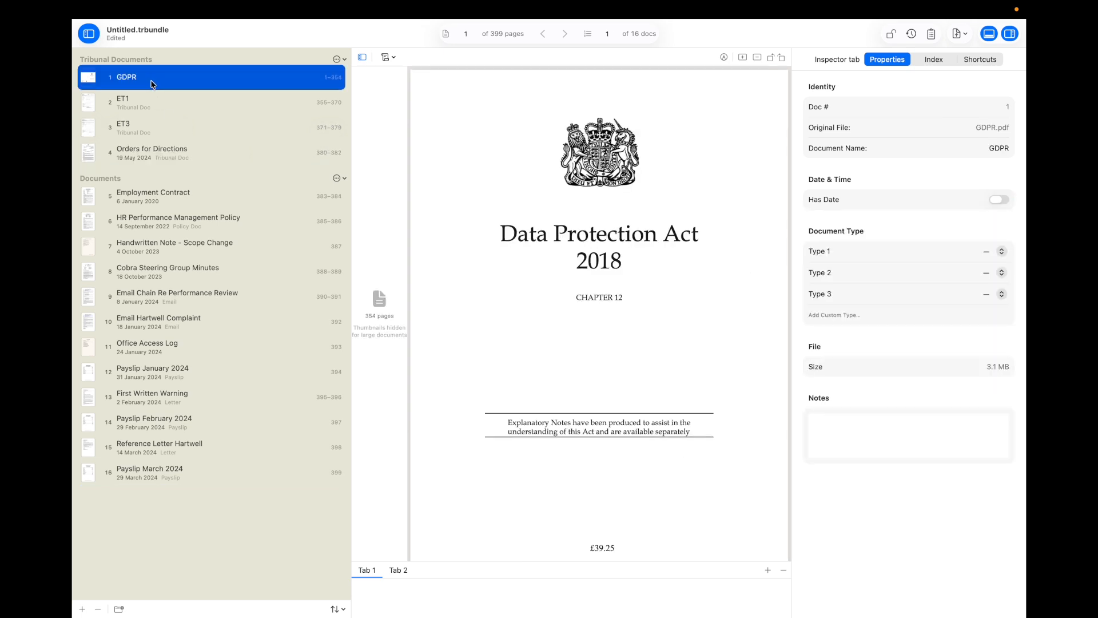
pyautogui.moveTo(153, 84); pyautogui.dragTo(150, 166)
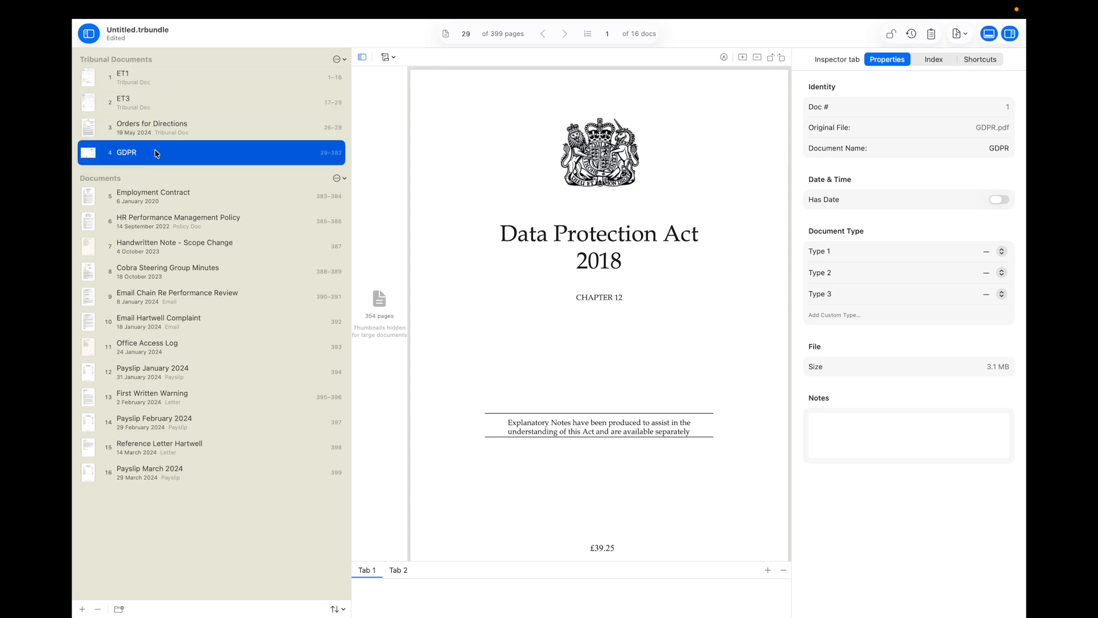
# Step: Review ET1, ET3, Orders for Directions and GDPR, then select the Employment Contract
pyautogui.click(136, 78)
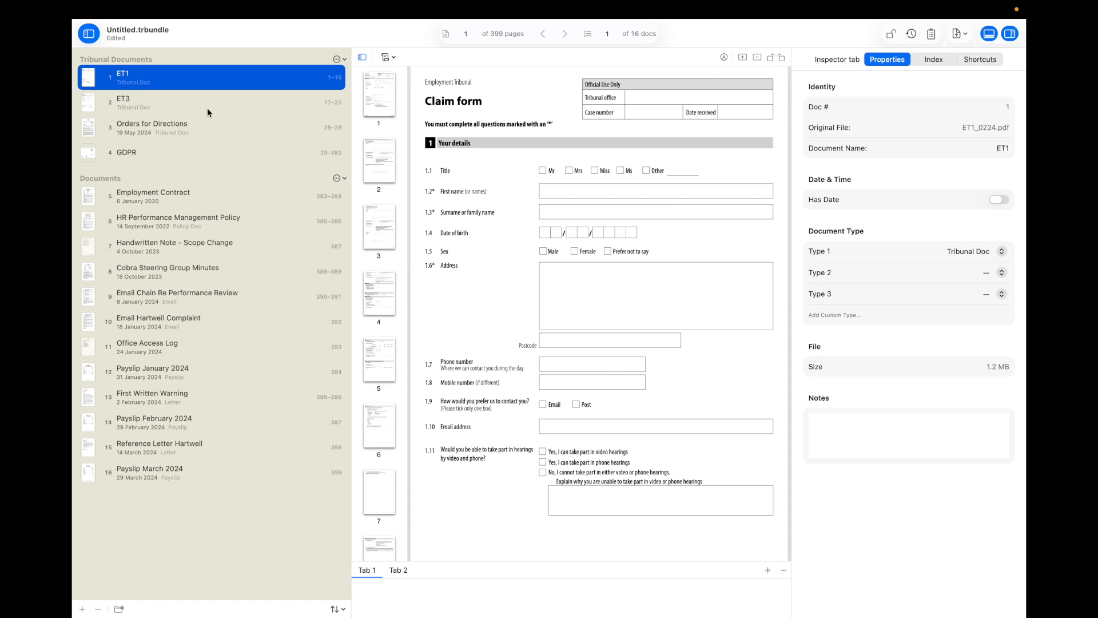
pyautogui.click(207, 107)
pyautogui.click(208, 125)
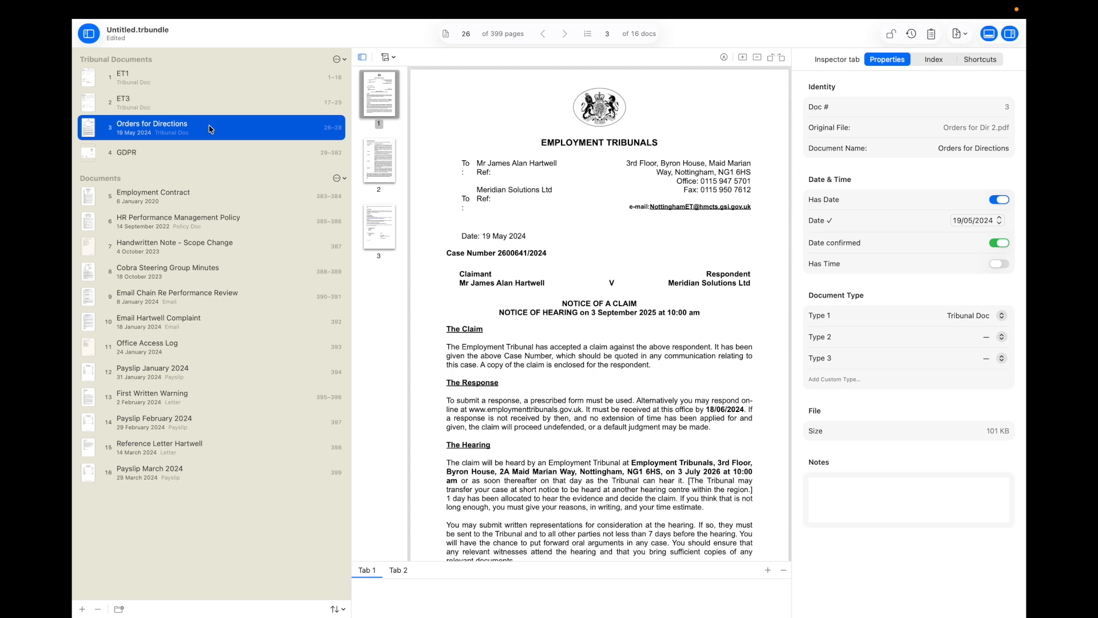
pyautogui.click(198, 158)
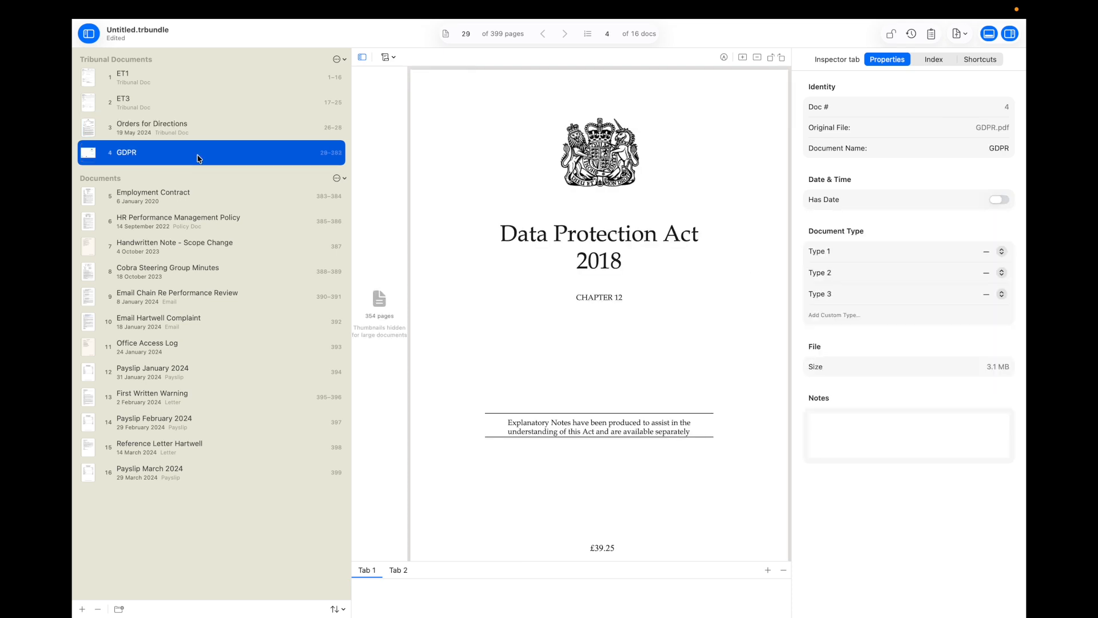
pyautogui.click(207, 197)
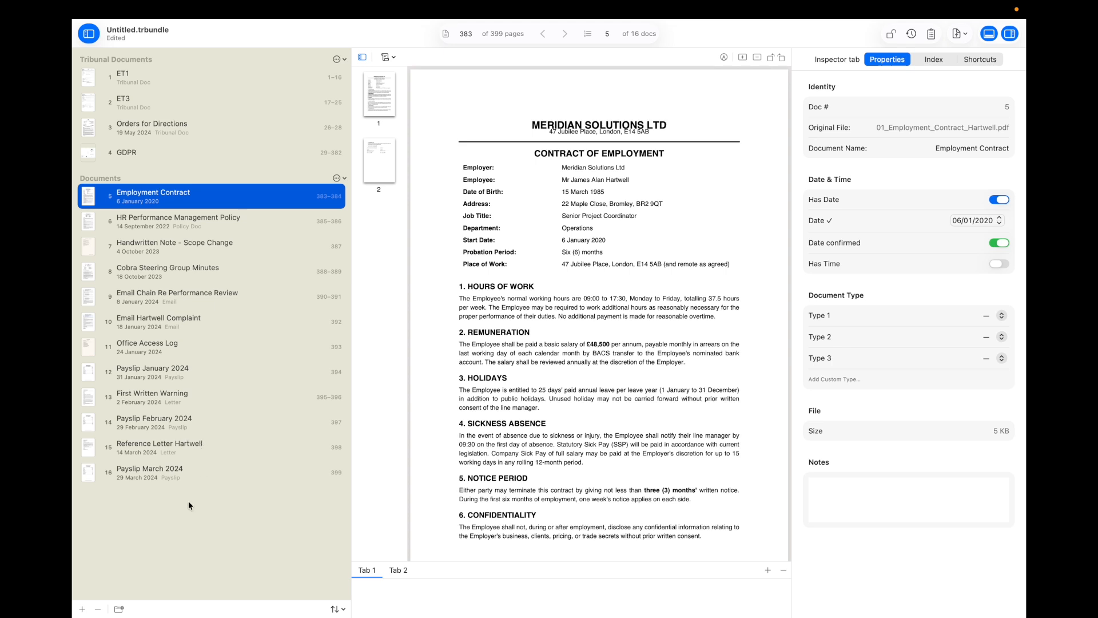
# Step: Start a new section and begin entering its Payslips title
pyautogui.click(119, 609)
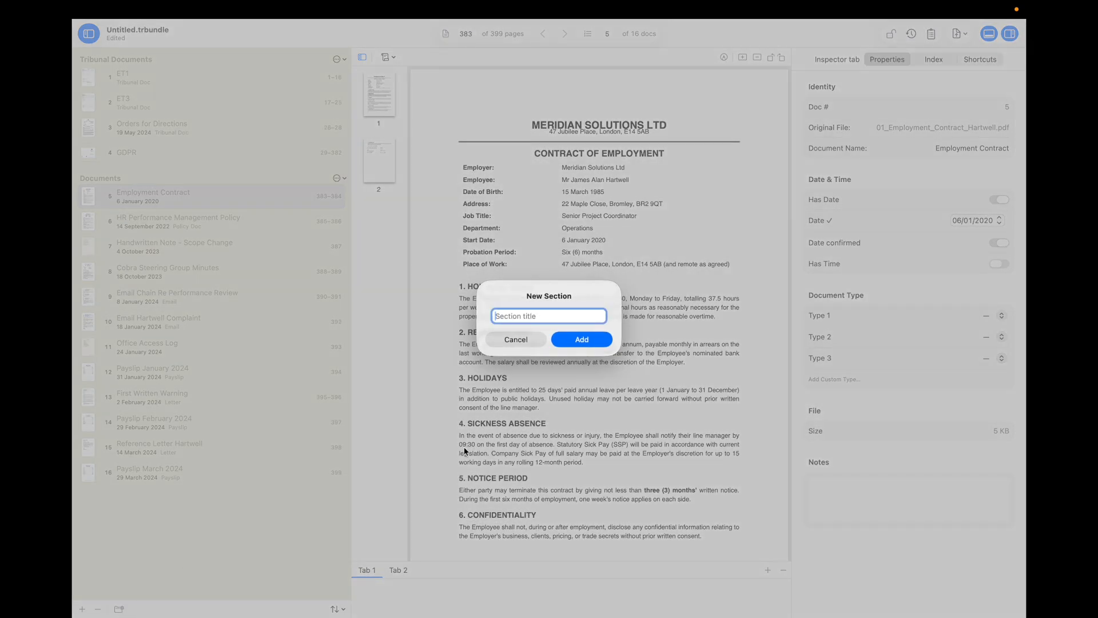
pyautogui.write('P')
pyautogui.write('yl')
pyautogui.write('slips')
# Step: Create the Payslips section and drag the March, January and February 2024 payslips into it
pyautogui.press('Return')
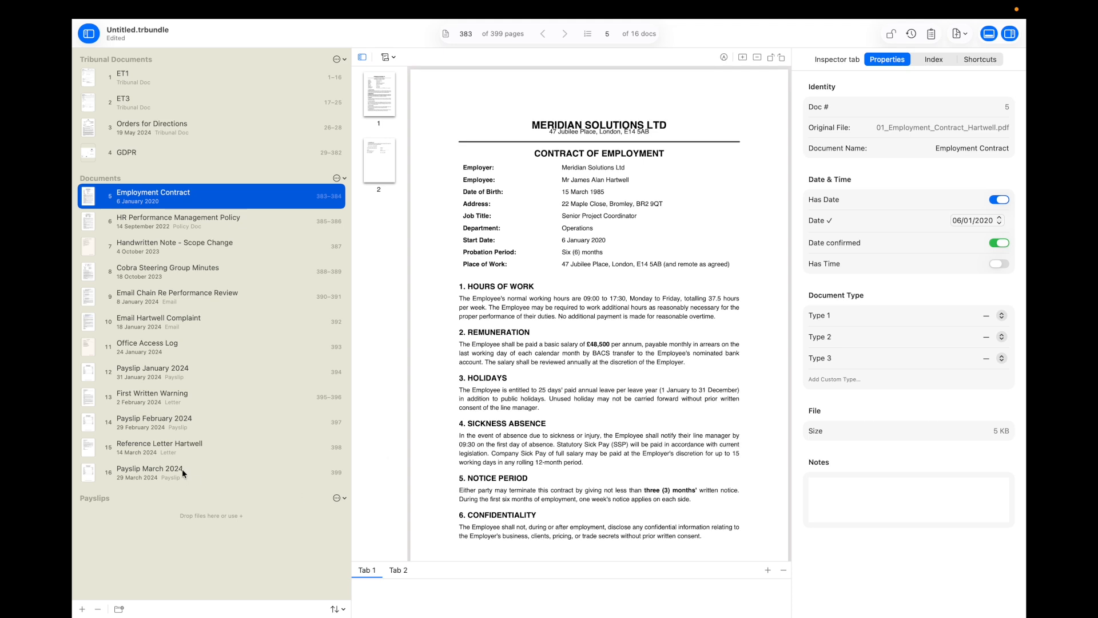
pyautogui.click(160, 472)
pyautogui.moveTo(161, 473); pyautogui.dragTo(158, 509)
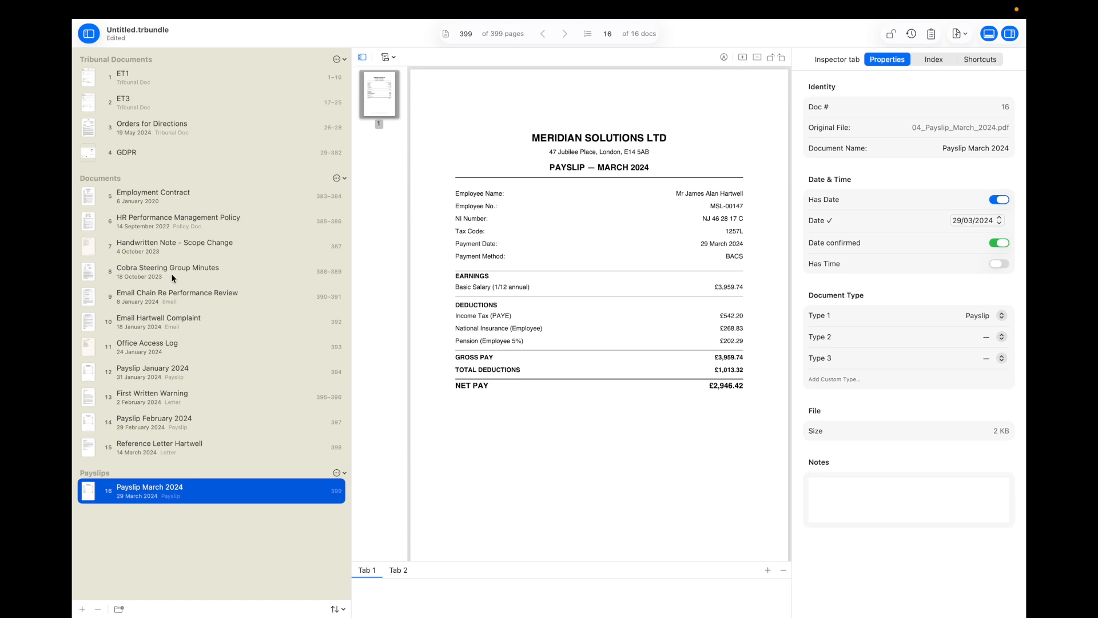
pyautogui.click(136, 372)
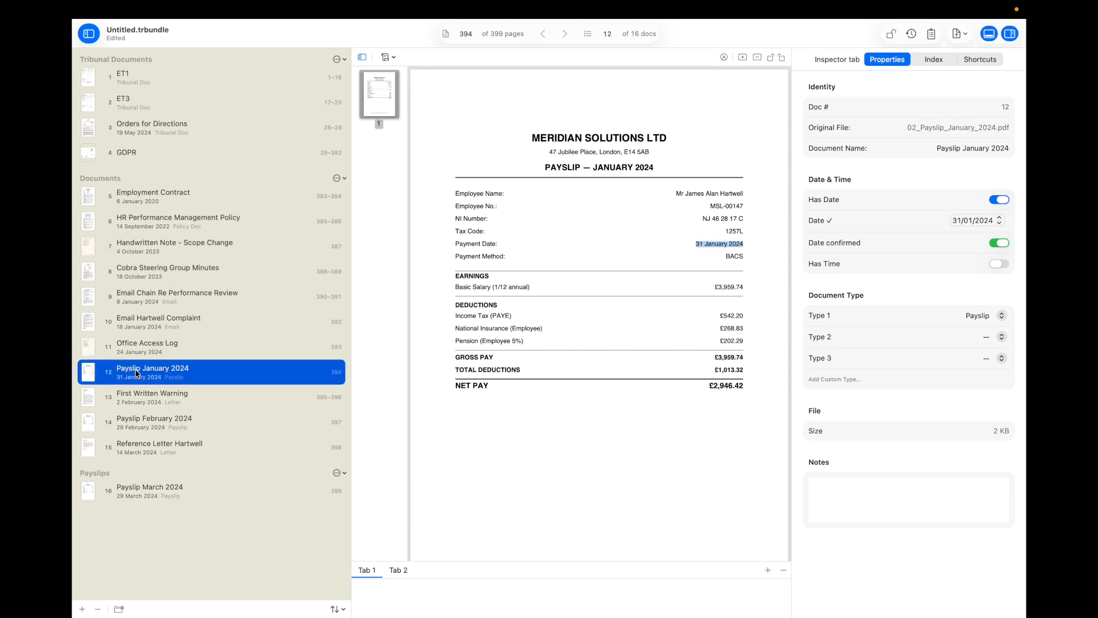
pyautogui.keyDown('super'); pyautogui.click(142, 420); pyautogui.keyUp('super')
pyautogui.moveTo(171, 429); pyautogui.dragTo(150, 498)
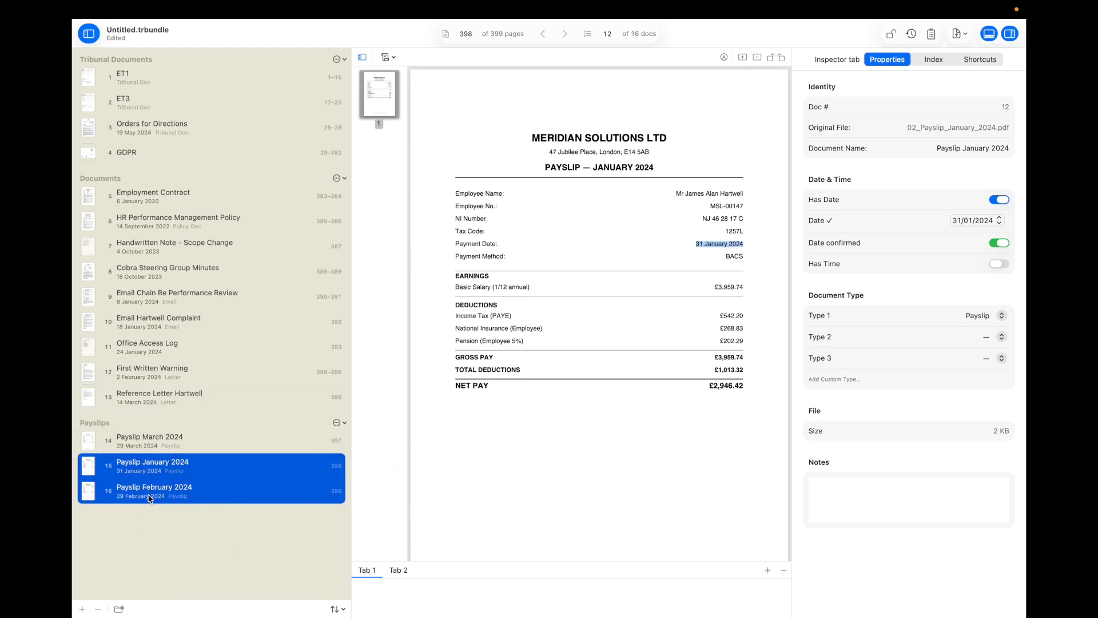
pyautogui.click(163, 445)
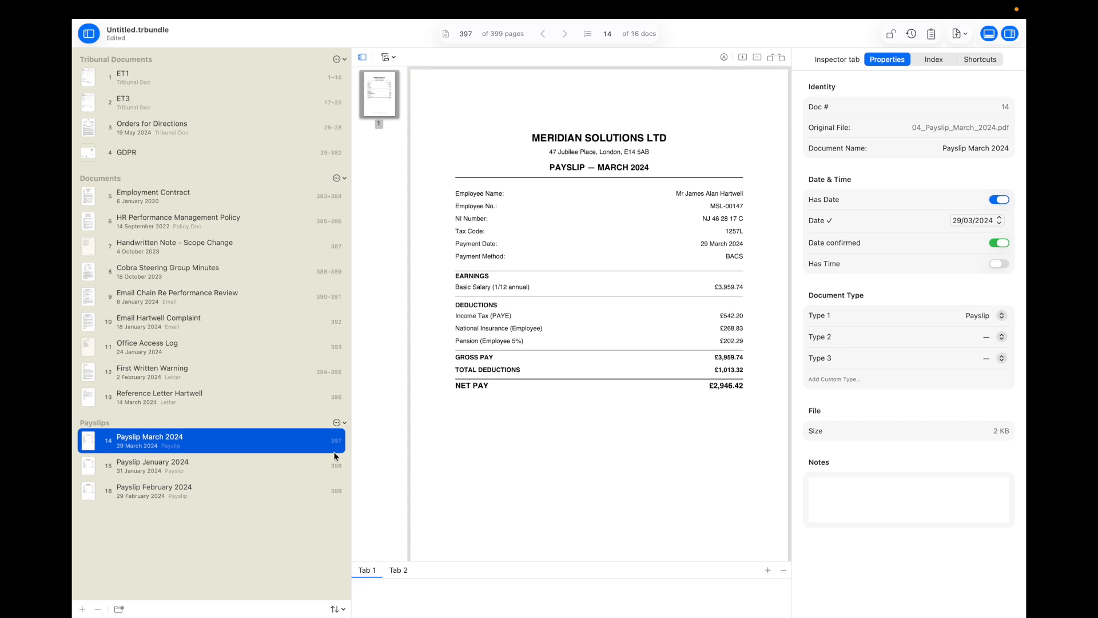
pyautogui.click(342, 422)
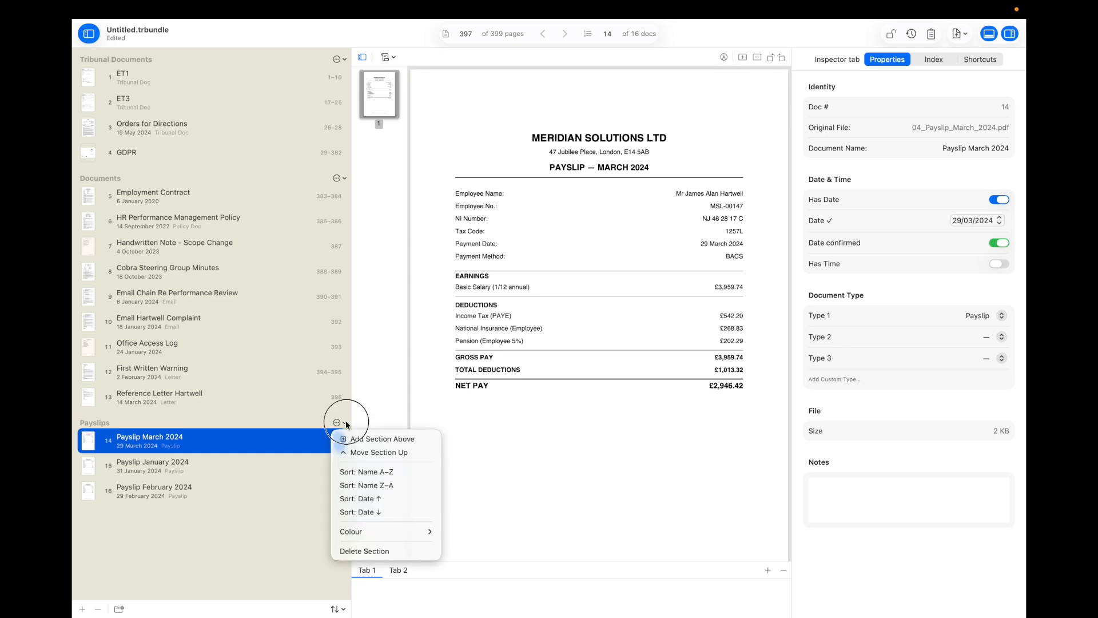
# Step: Sort the Payslips by date, oldest first, and display the HR Performance Management Policy
pyautogui.click(369, 498)
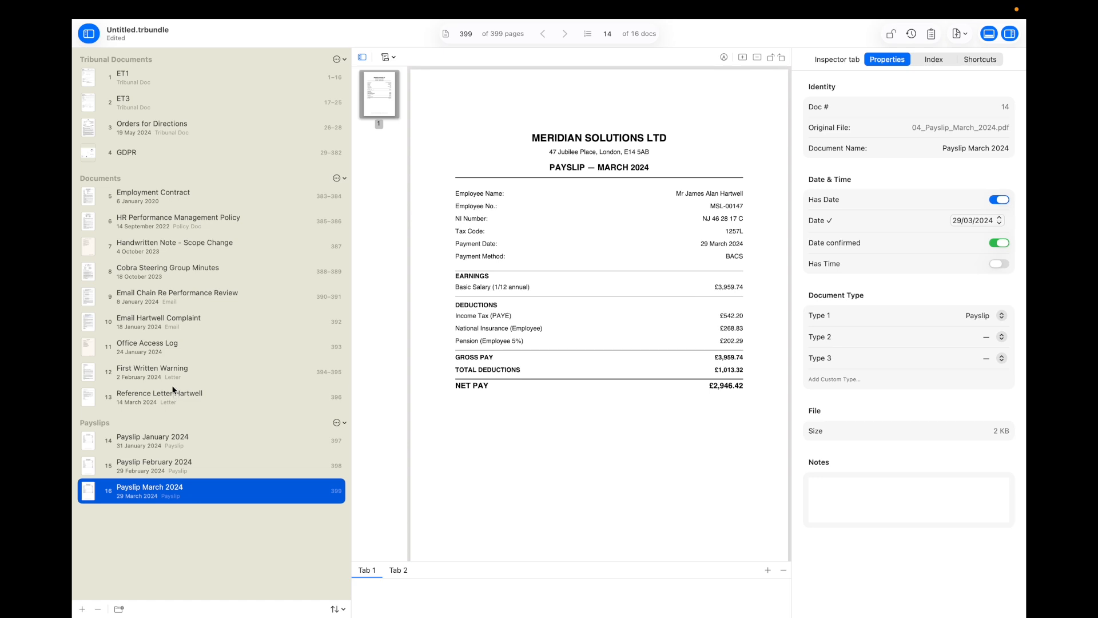
pyautogui.click(183, 228)
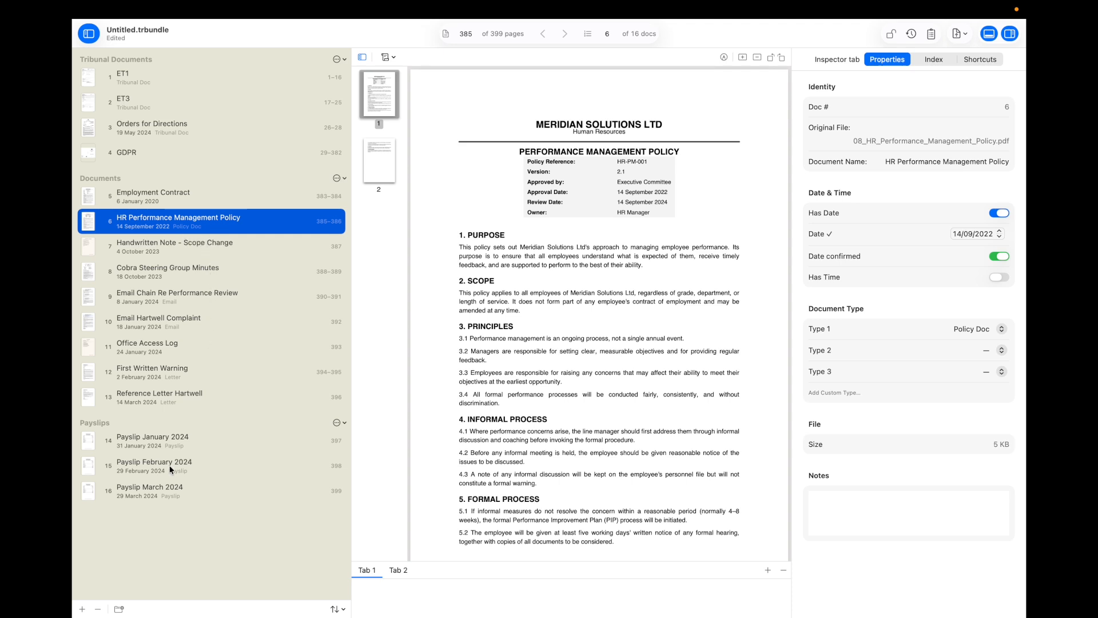
# Step: Create a new 'Policy' section and move HR Performance Management Policy into it
pyautogui.click(119, 608)
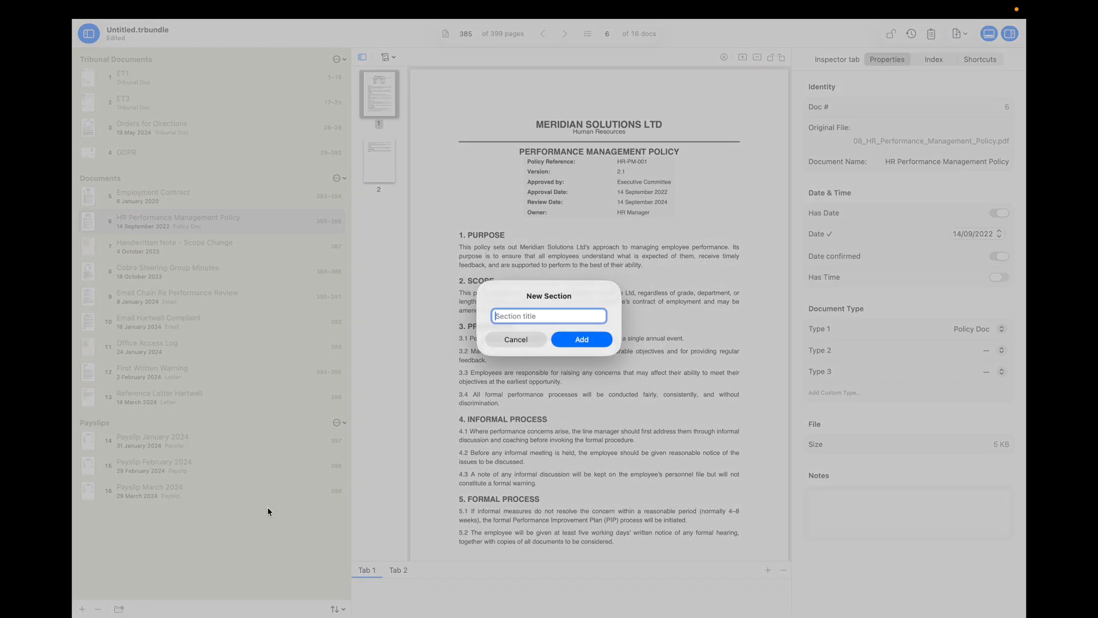
pyautogui.write('Policy')
pyautogui.press('Return')
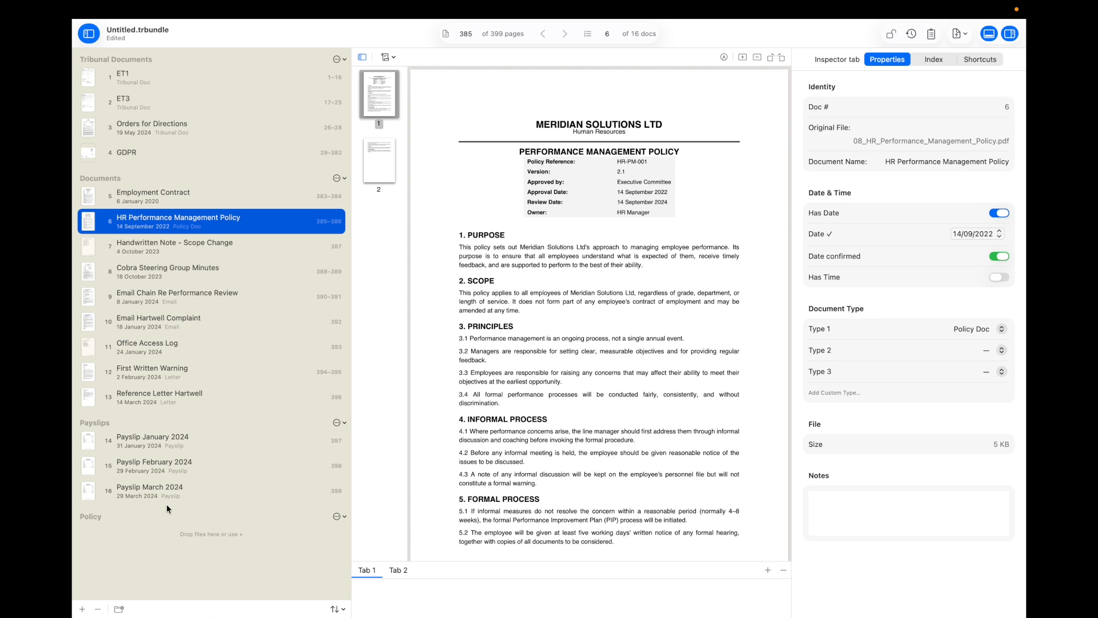
pyautogui.moveTo(211, 227); pyautogui.dragTo(174, 533)
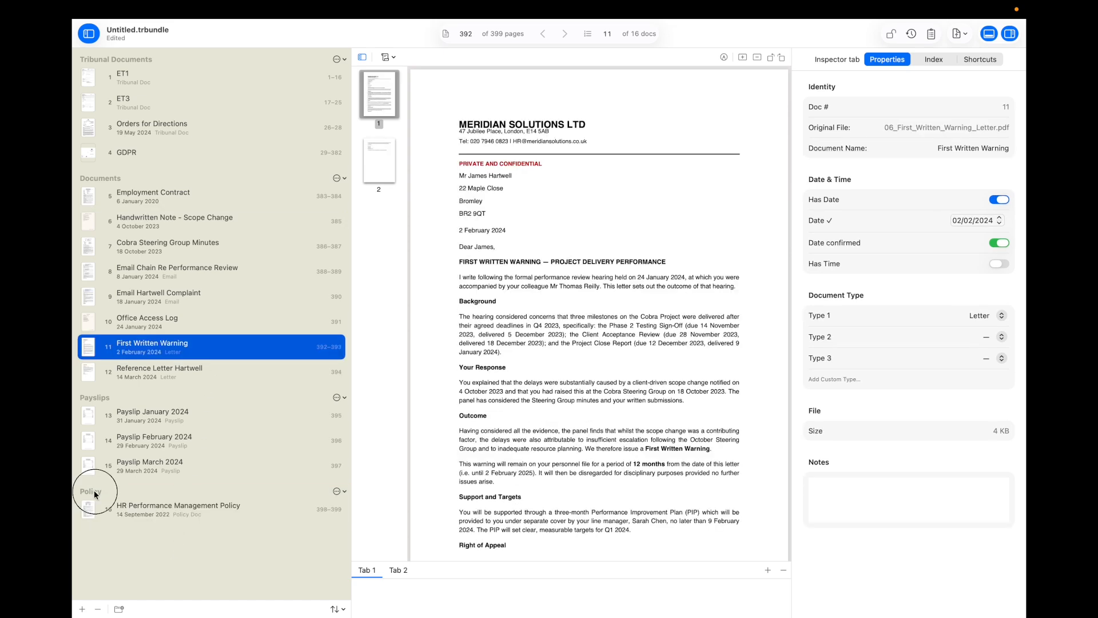
# Step: Rename the section to 'Policy Document' and view the bundle's index table
pyautogui.doubleClick(96, 492)
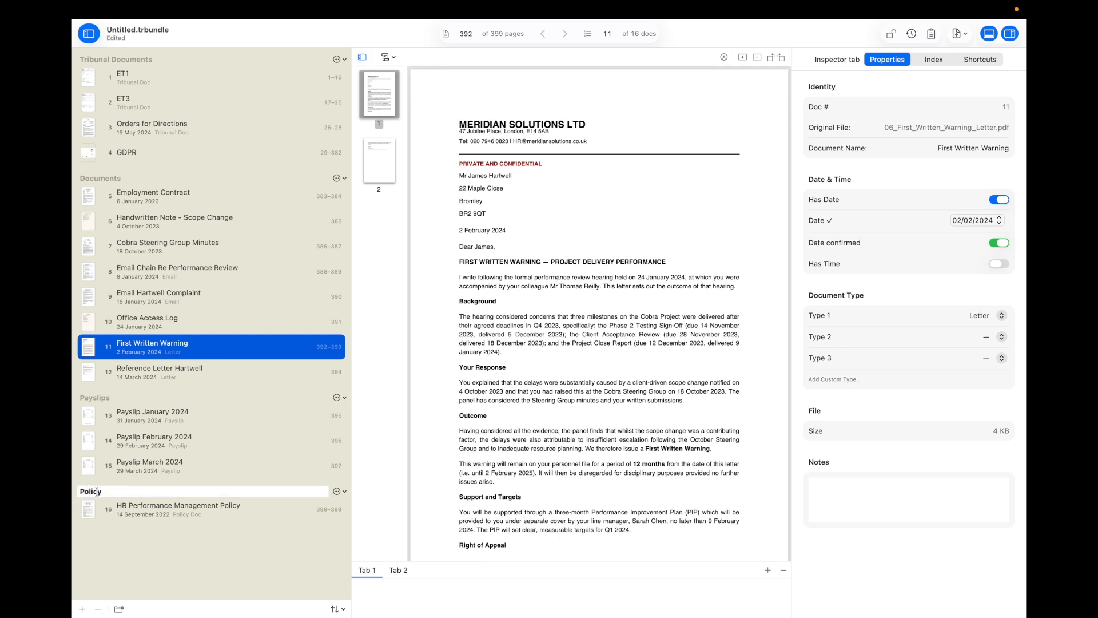
pyautogui.write('Document')
pyautogui.press('Return')
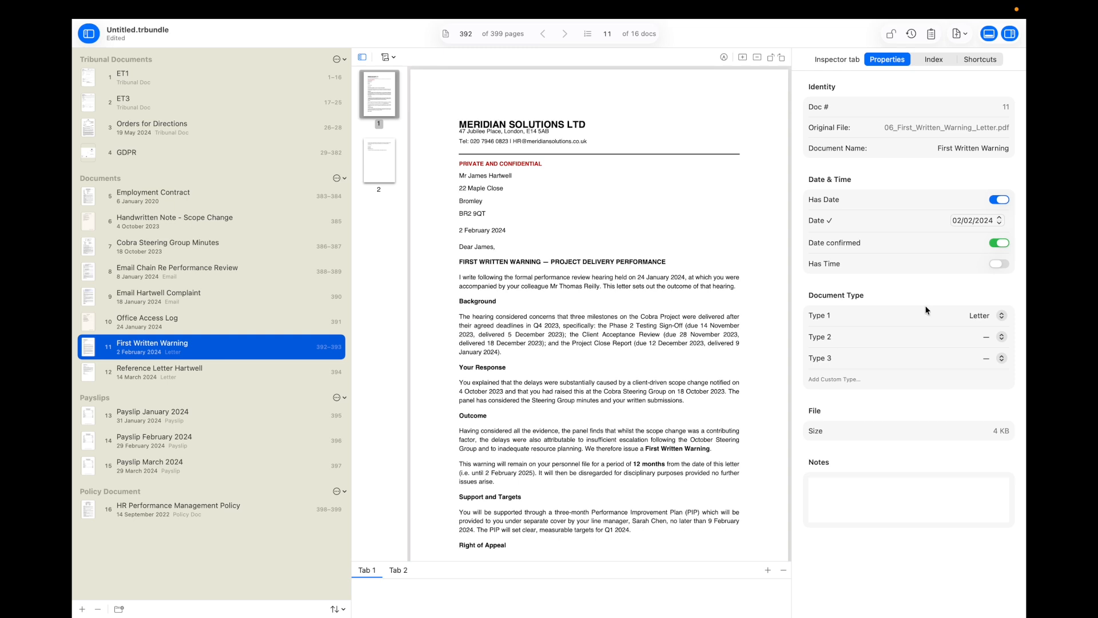
pyautogui.click(937, 60)
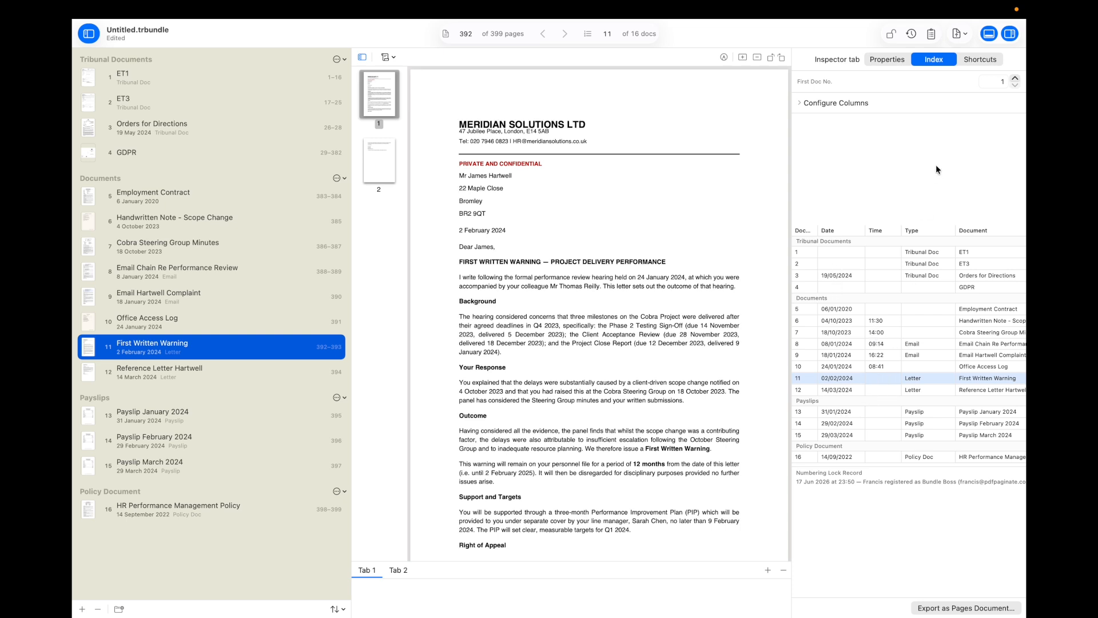
pyautogui.click(886, 60)
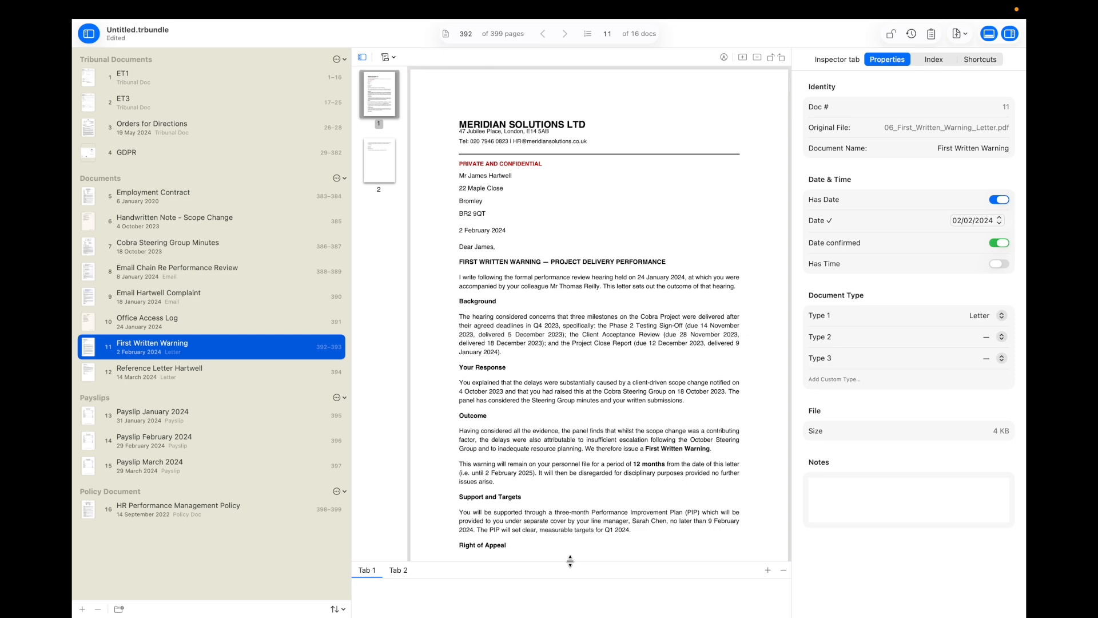
# Step: Raise the divider above the Tab 1/Tab 2 bar to make the notes pane taller
pyautogui.moveTo(572, 565); pyautogui.dragTo(572, 397)
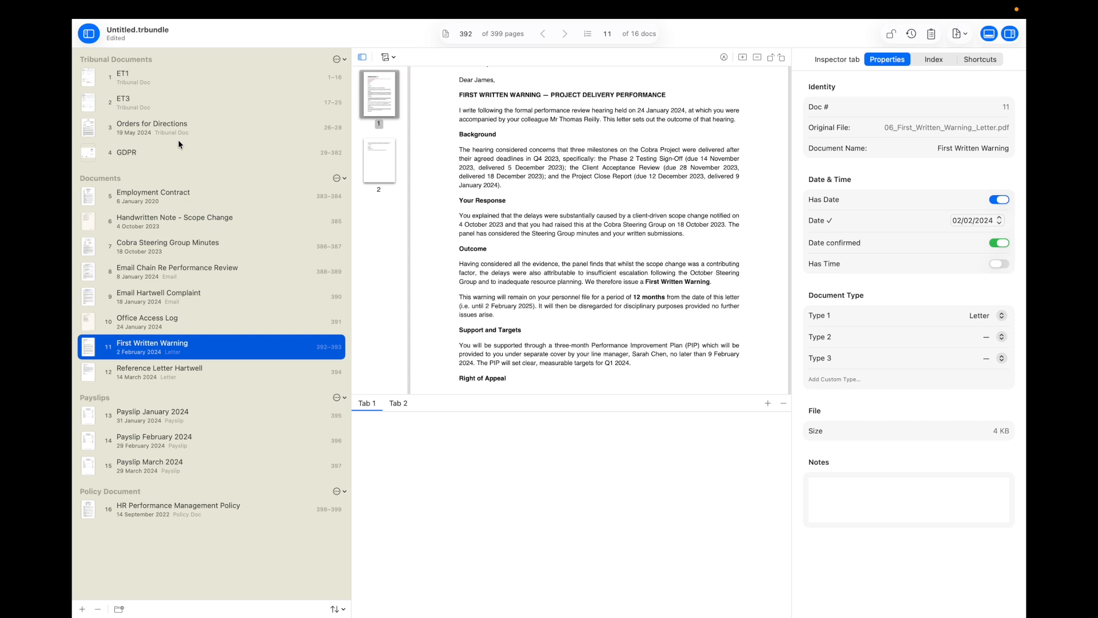
# Step: Name the first notes tab 'Questions' and note 'All Orders have been complied with' for Orders for Directions
pyautogui.click(203, 131)
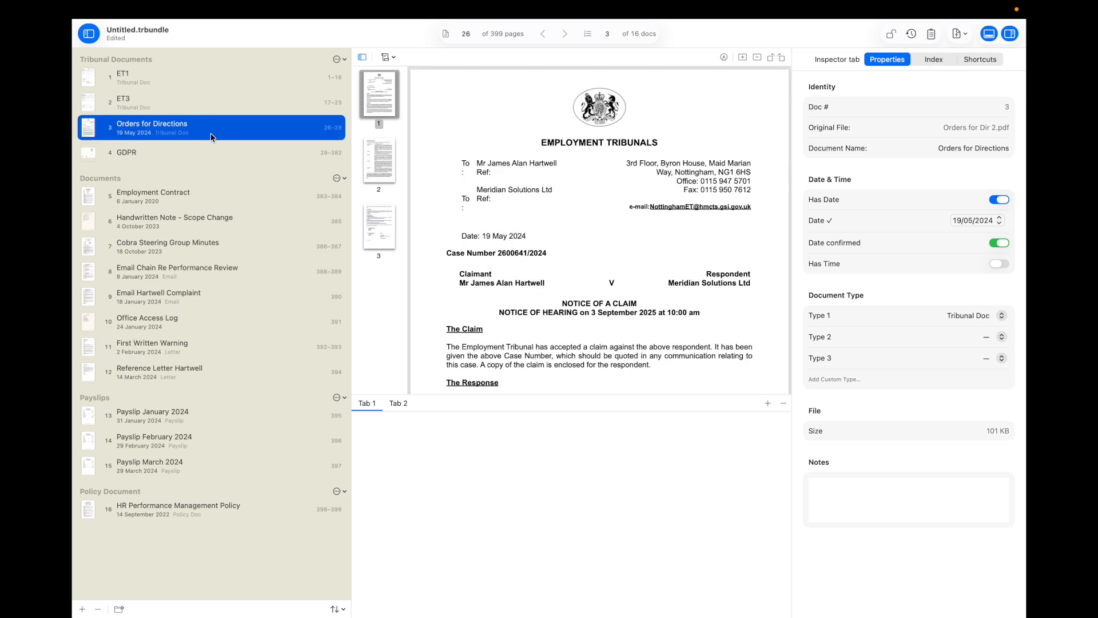
pyautogui.doubleClick(365, 403)
pyautogui.moveTo(375, 405); pyautogui.dragTo(358, 406)
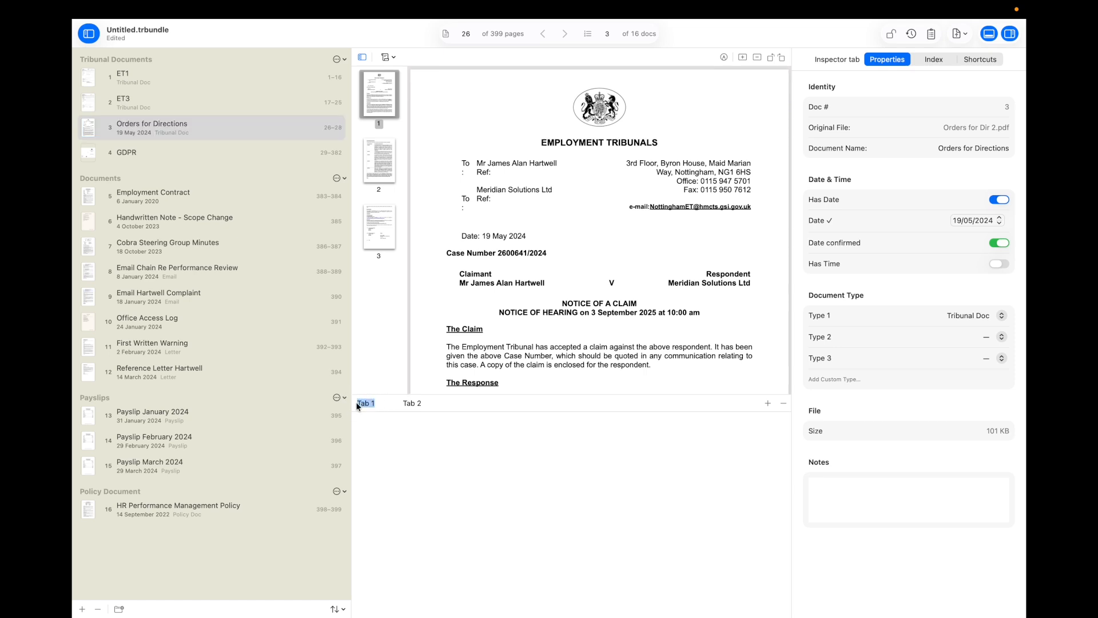
pyautogui.write('Questions')
pyautogui.press('Return')
pyautogui.write('All O')
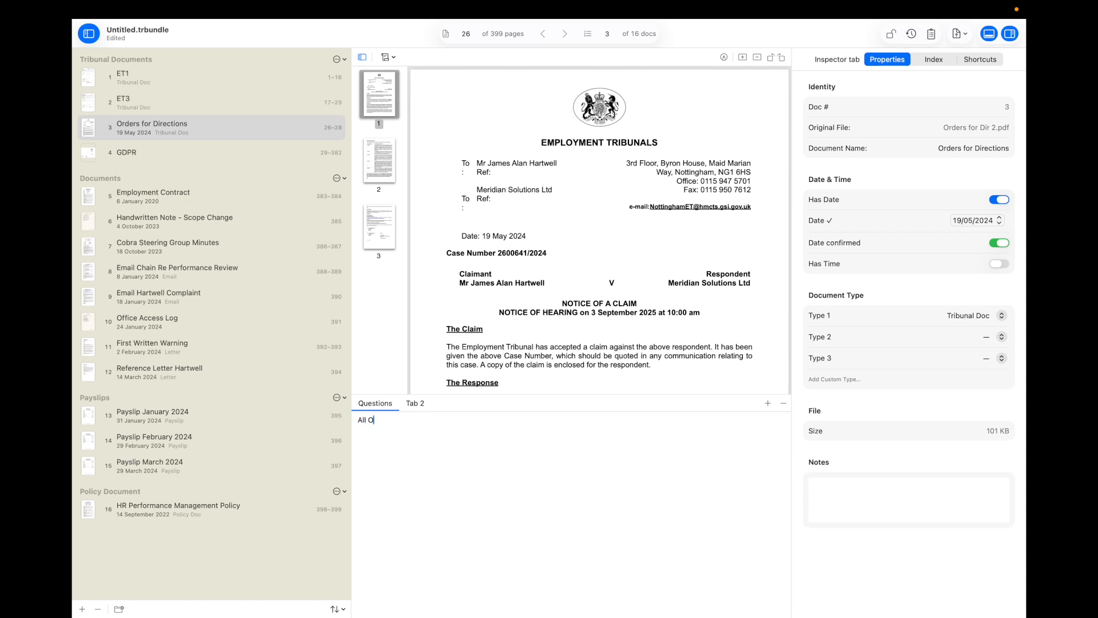
pyautogui.write('rders have been complied with.')
# Step: Add the Questions note 'Have we seen the origional?' to Handwritten Note - Scope Change
pyautogui.click(186, 199)
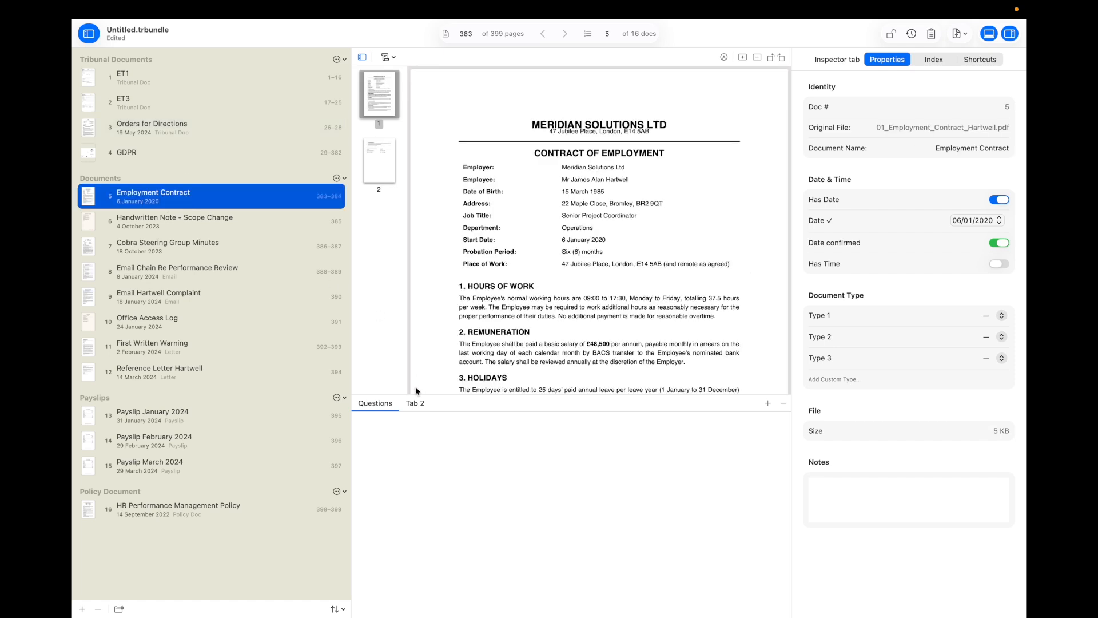
pyautogui.press('Down')
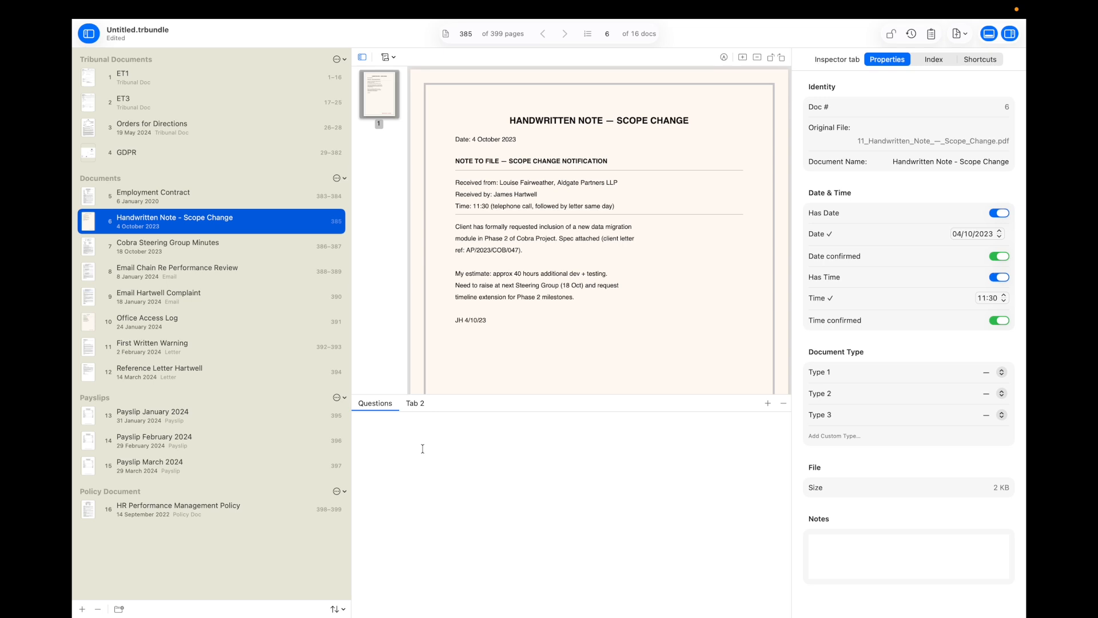
pyautogui.click(422, 448)
pyautogui.write('H')
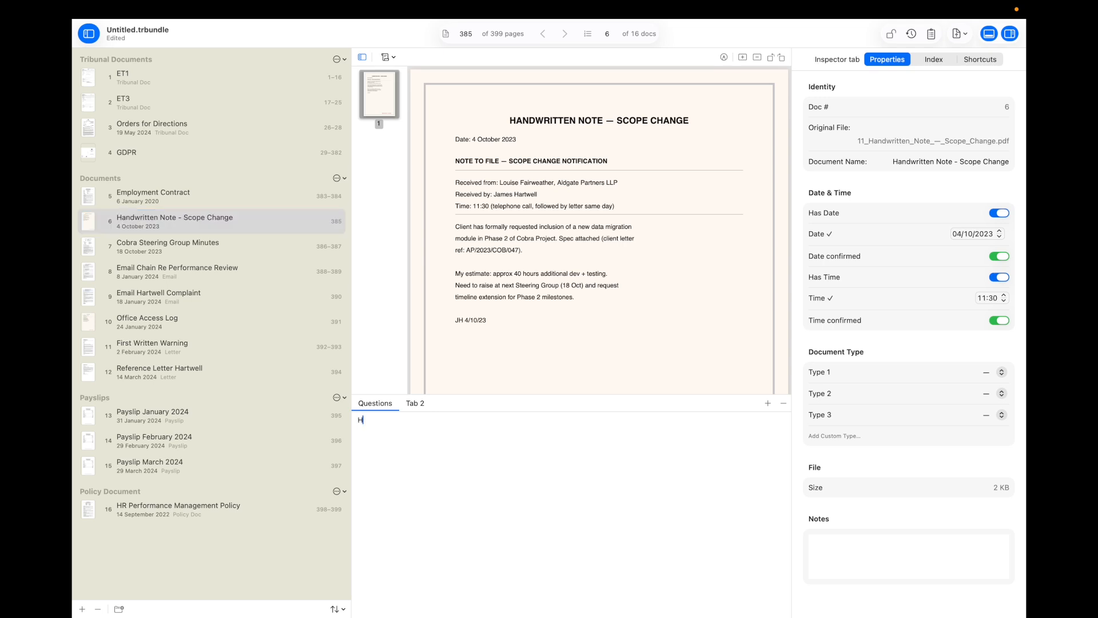
pyautogui.write('ave we seen the origional?')
# Step: Step through Cobra Steering Group Minutes and Email Chain to First Written Warning
pyautogui.click(196, 256)
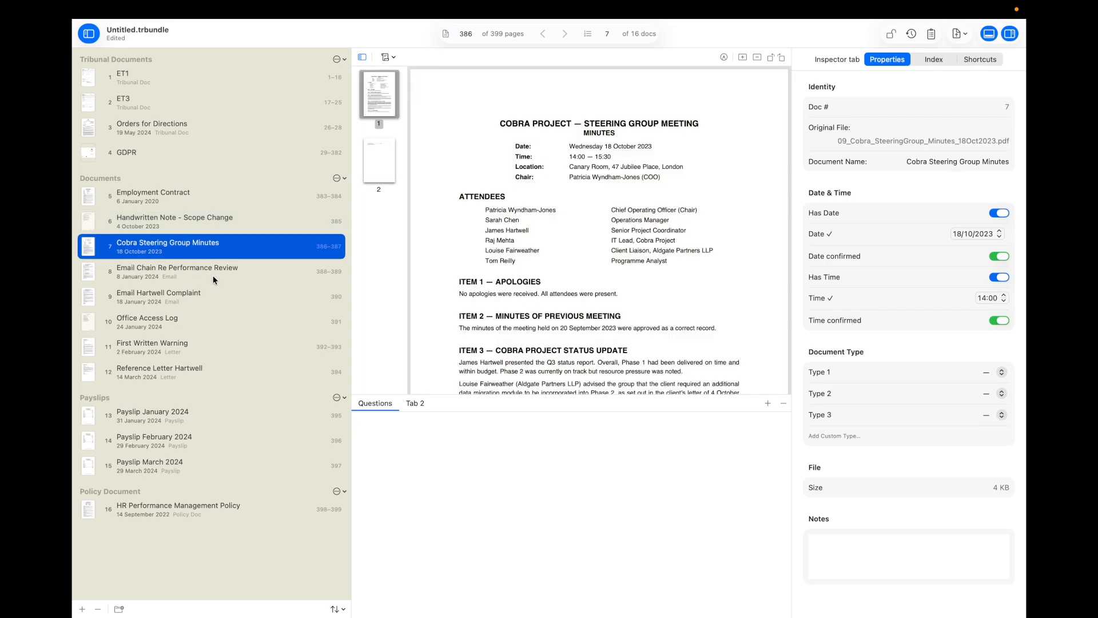
pyautogui.click(213, 275)
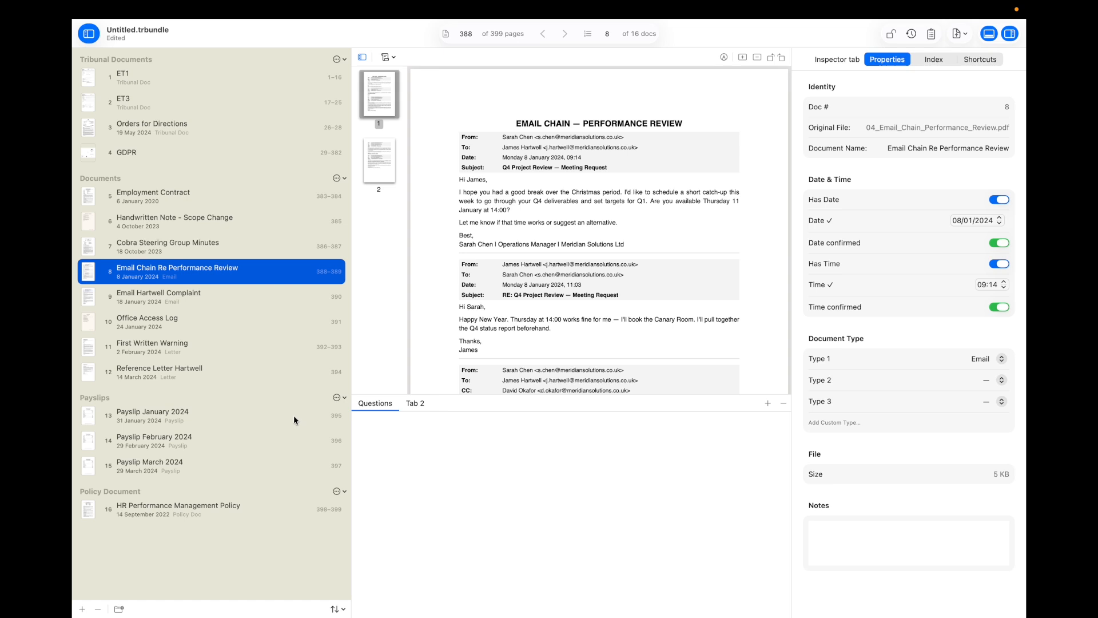
pyautogui.click(217, 354)
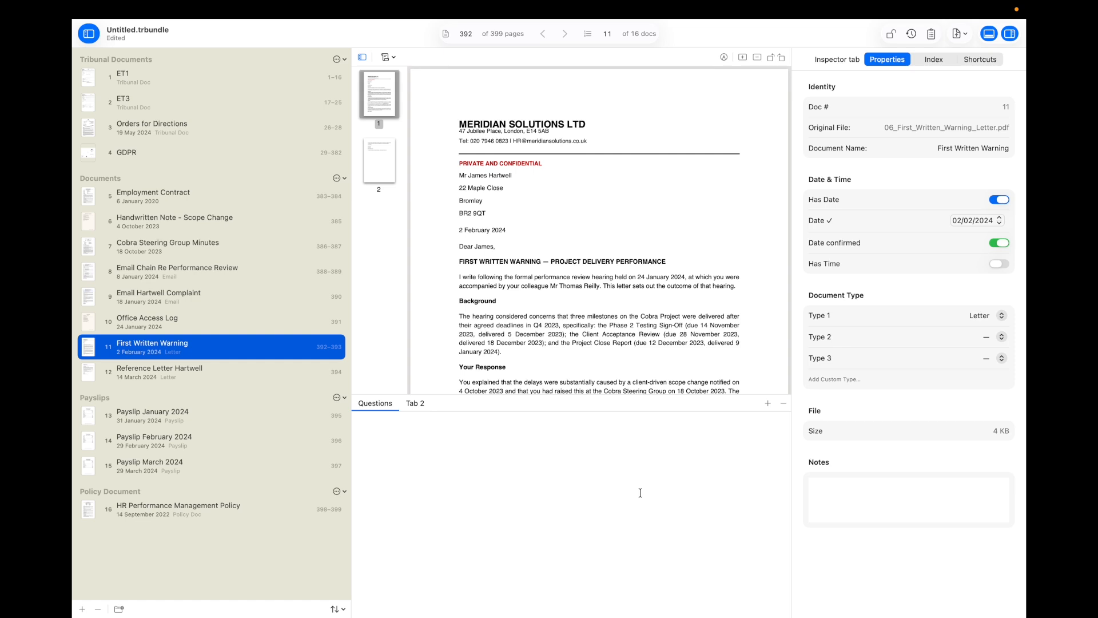
pyautogui.moveTo(632, 394); pyautogui.dragTo(636, 527)
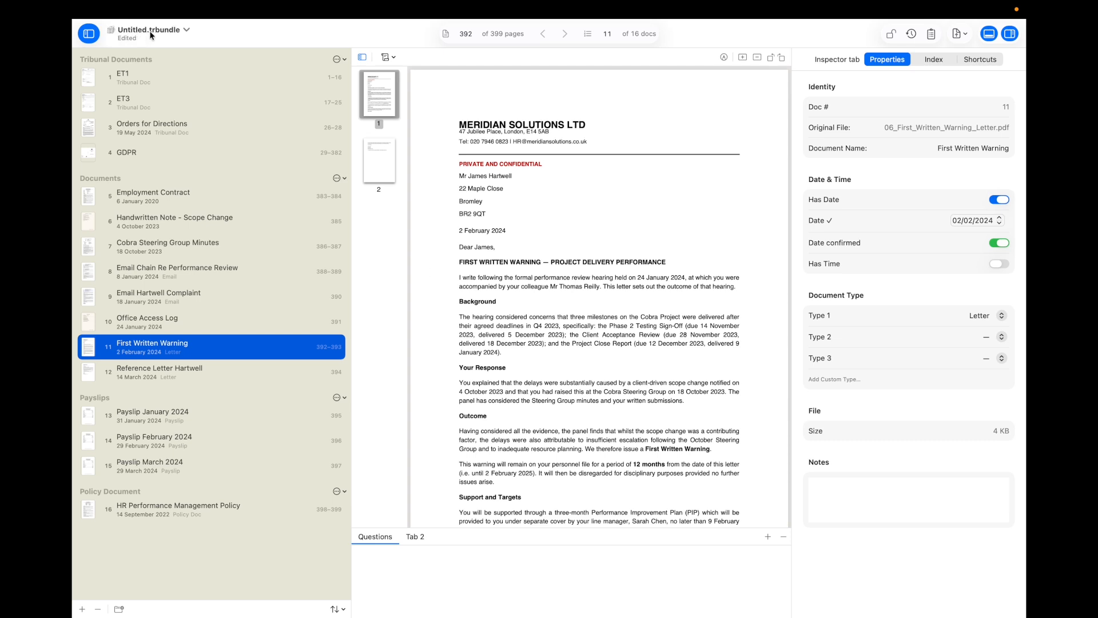
# Step: Check the bundle's name and location details, then choose Save from the File menu
pyautogui.click(187, 29)
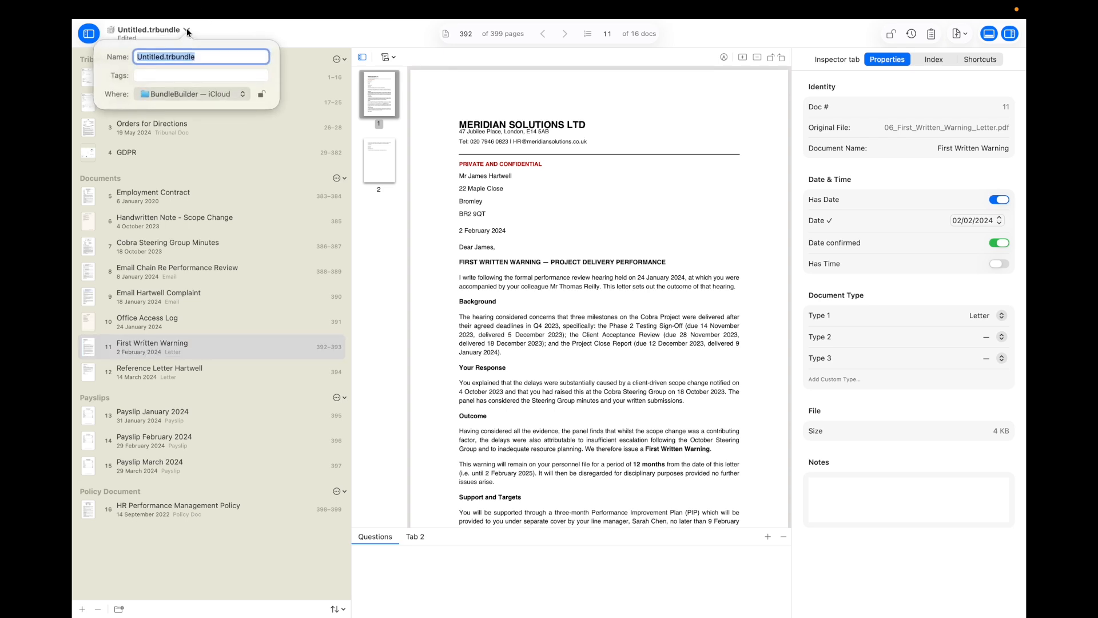
pyautogui.click(186, 29)
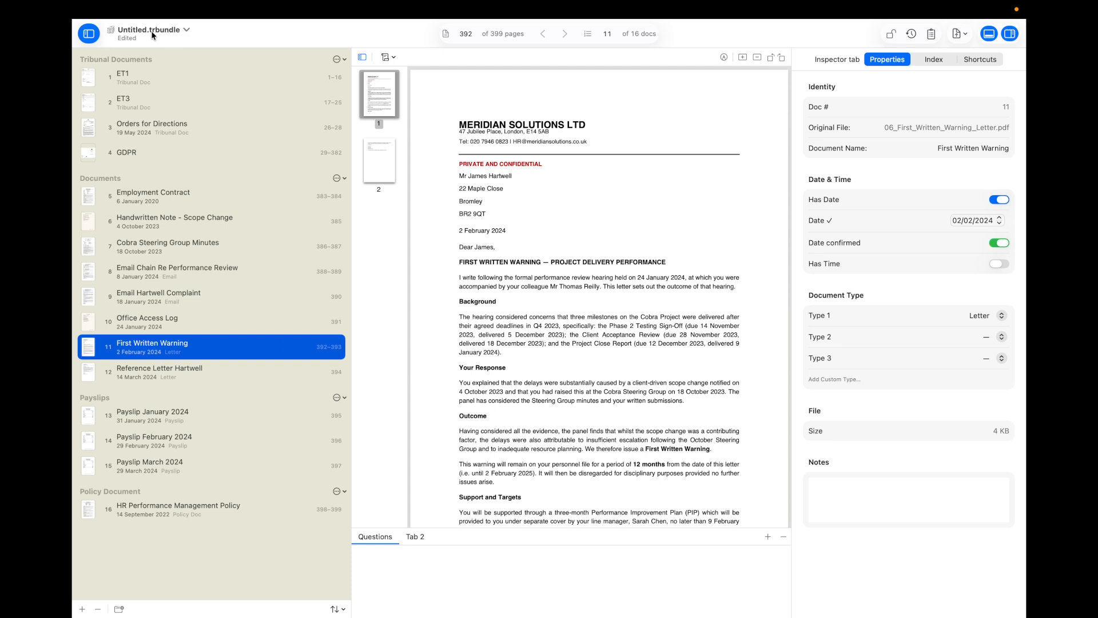
pyautogui.click(172, 10)
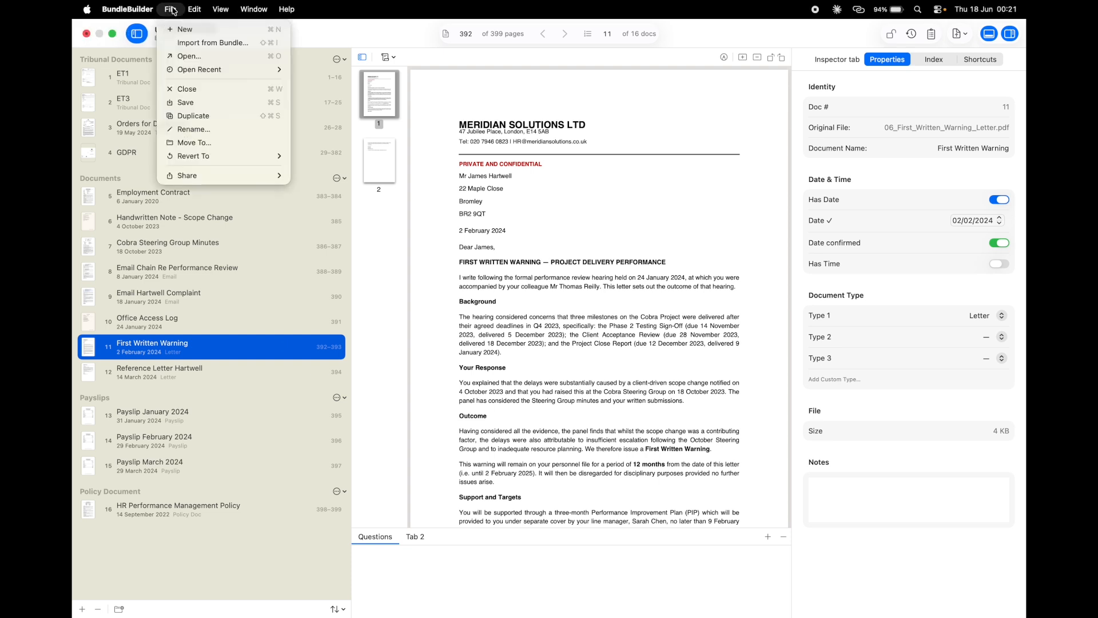
pyautogui.moveTo(211, 70)
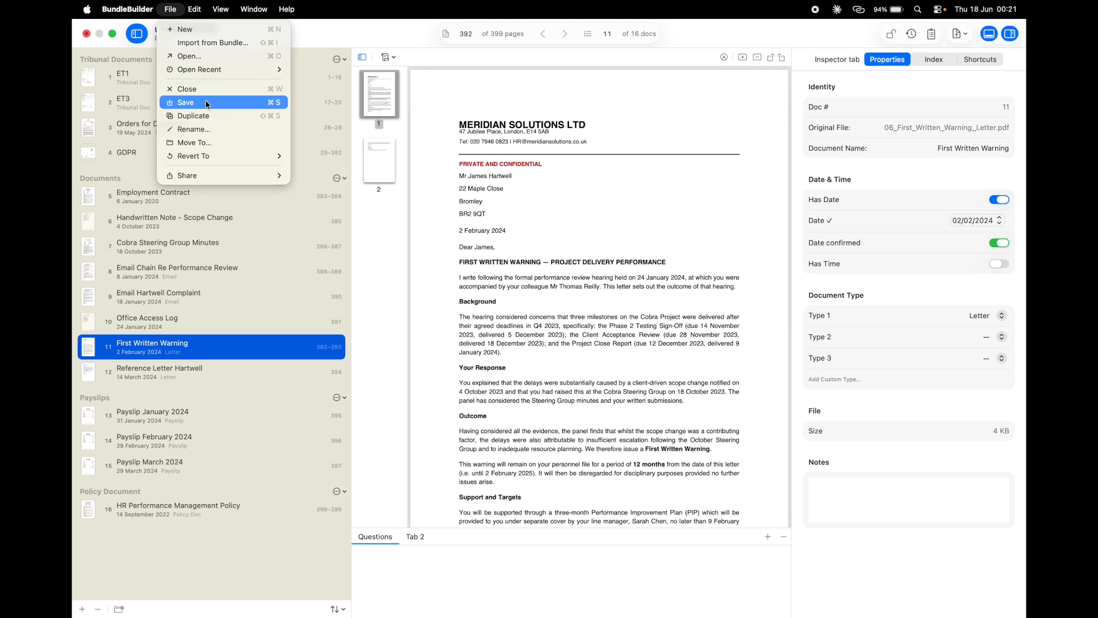
pyautogui.click(207, 103)
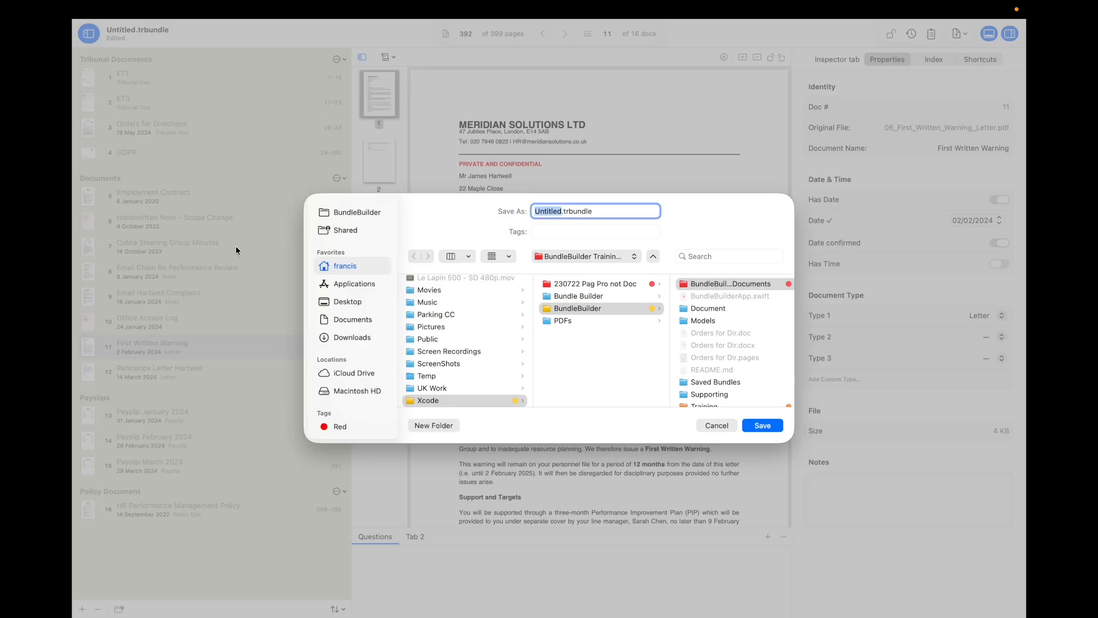
# Step: Save Untitled.trbundle into the Training folder
pyautogui.hscroll(5, 655, 311)
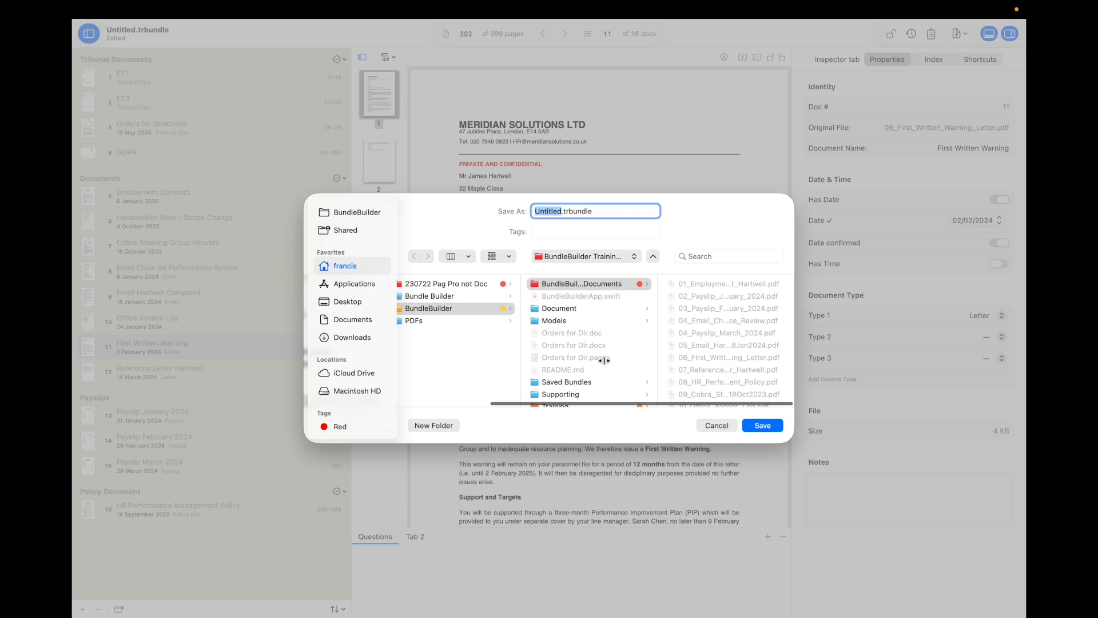
pyautogui.scroll(-3, 604, 361)
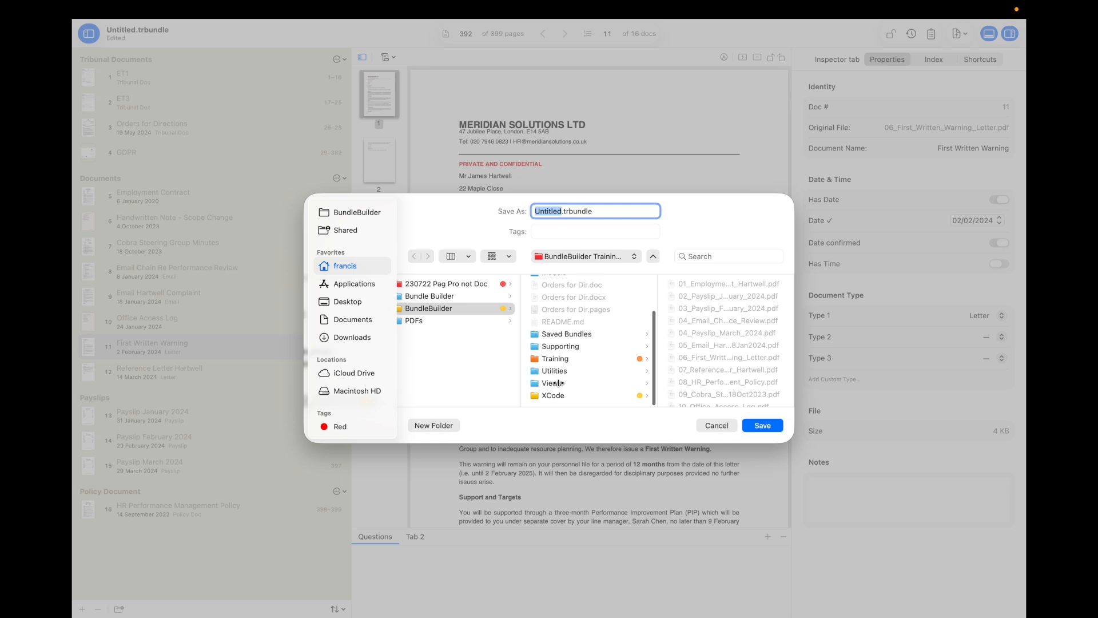
pyautogui.click(558, 359)
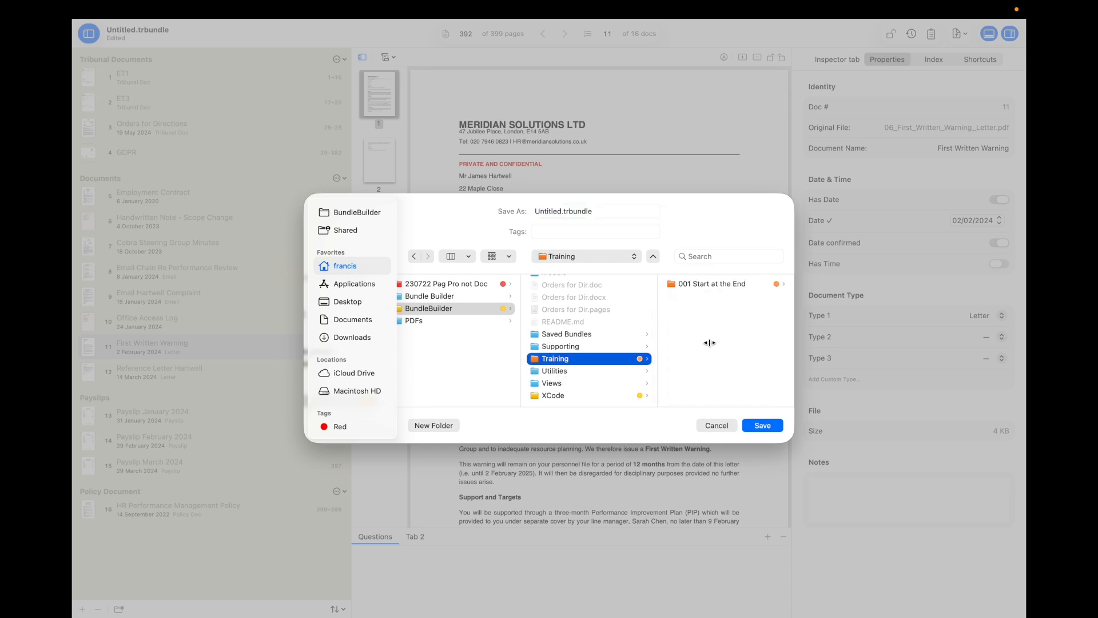
pyautogui.click(763, 425)
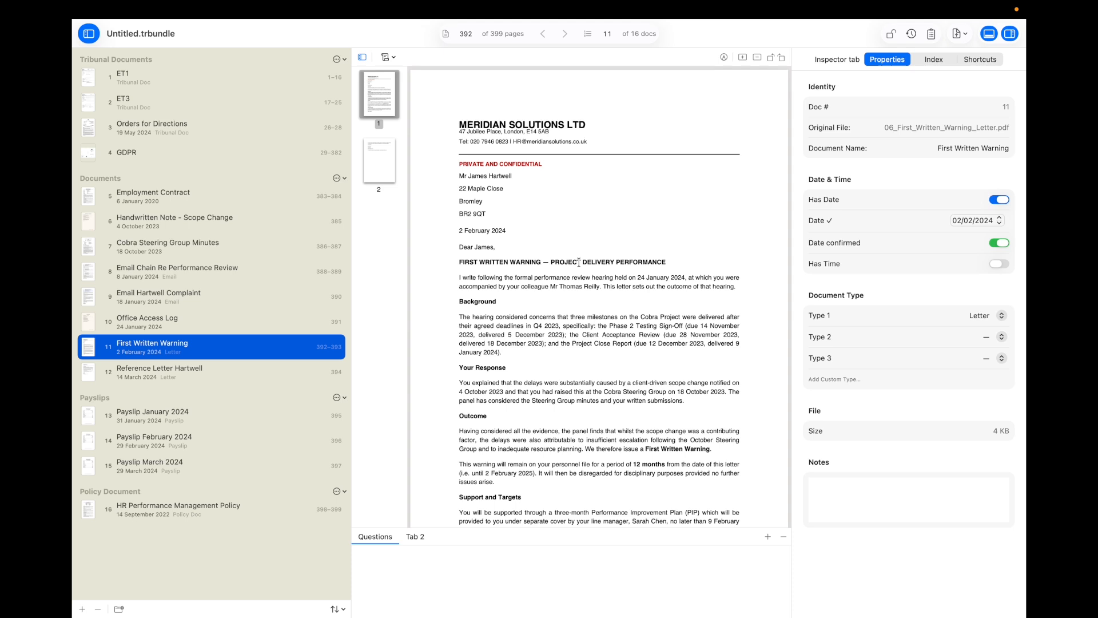
pyautogui.moveTo(770, 4)
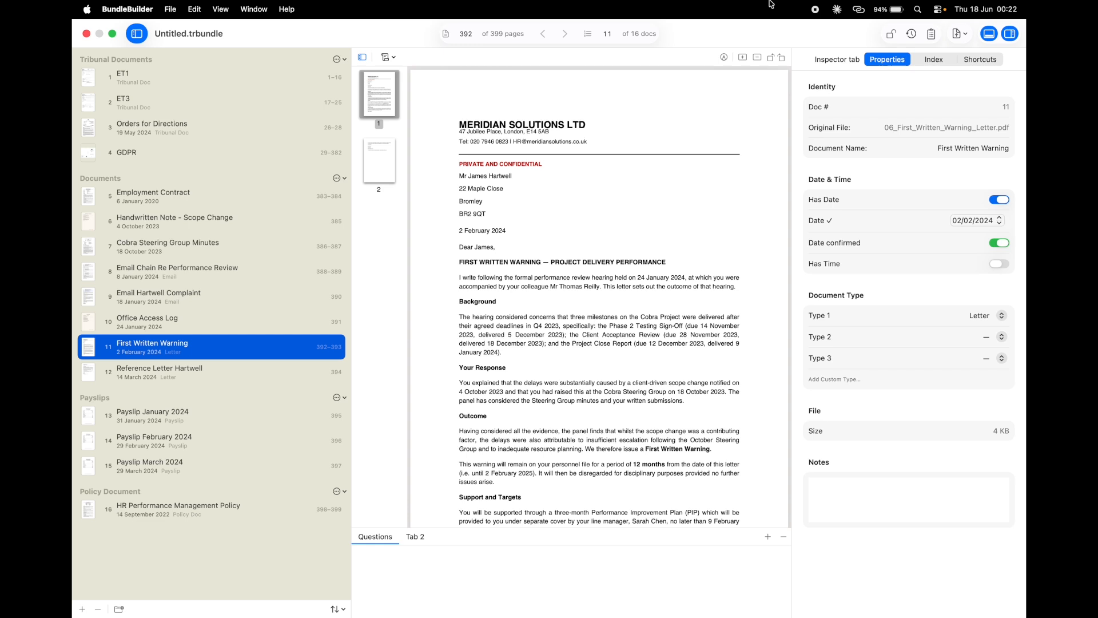